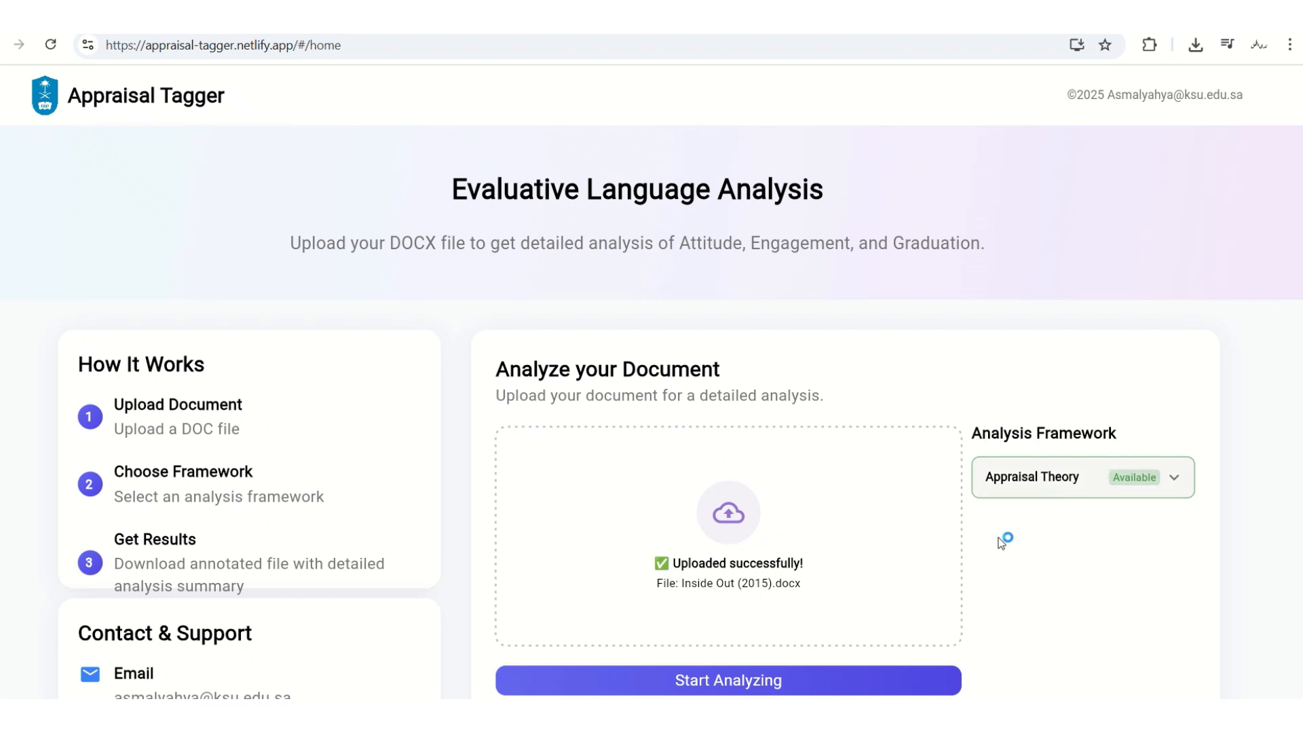
- Run the Appraisal Theory analysis on the uploaded Inside Out (2015).docx and open the processed file in Word
{"action": "left_click", "coordinate": [754, 681]}
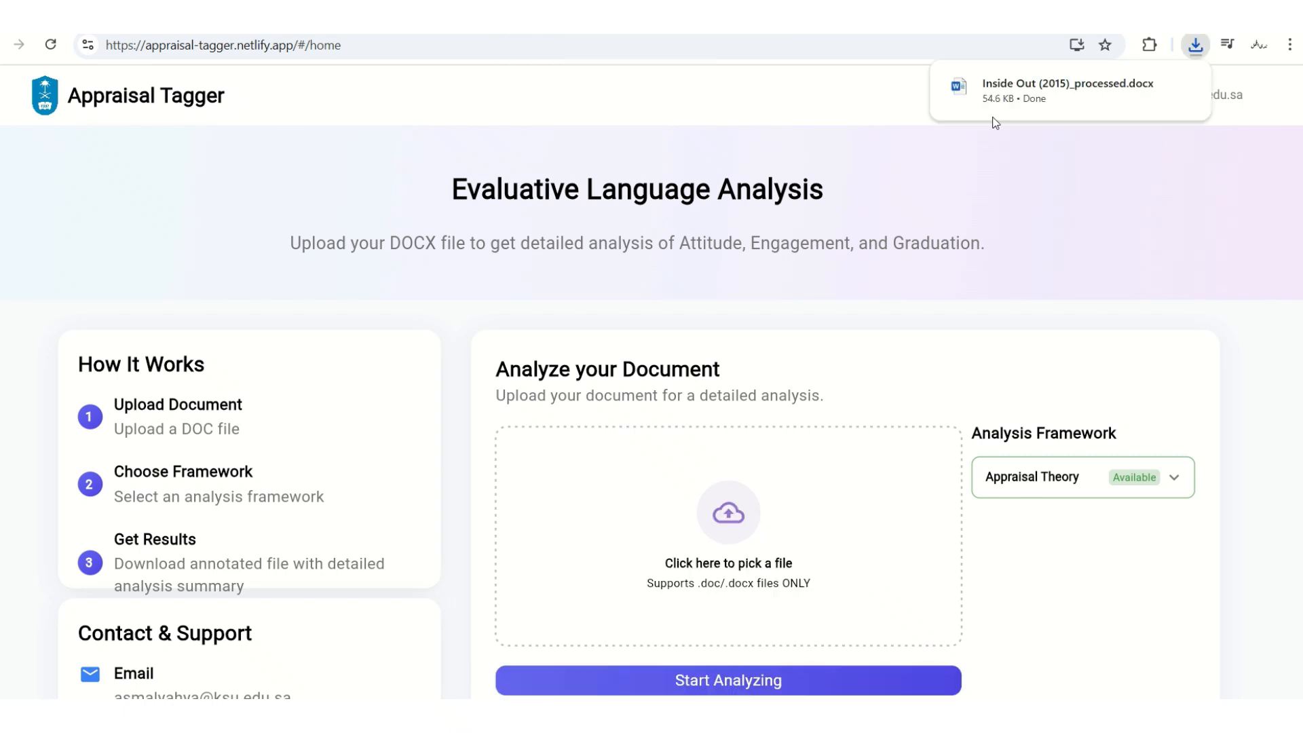
{"action": "mouse_move", "coordinate": [1052, 99]}
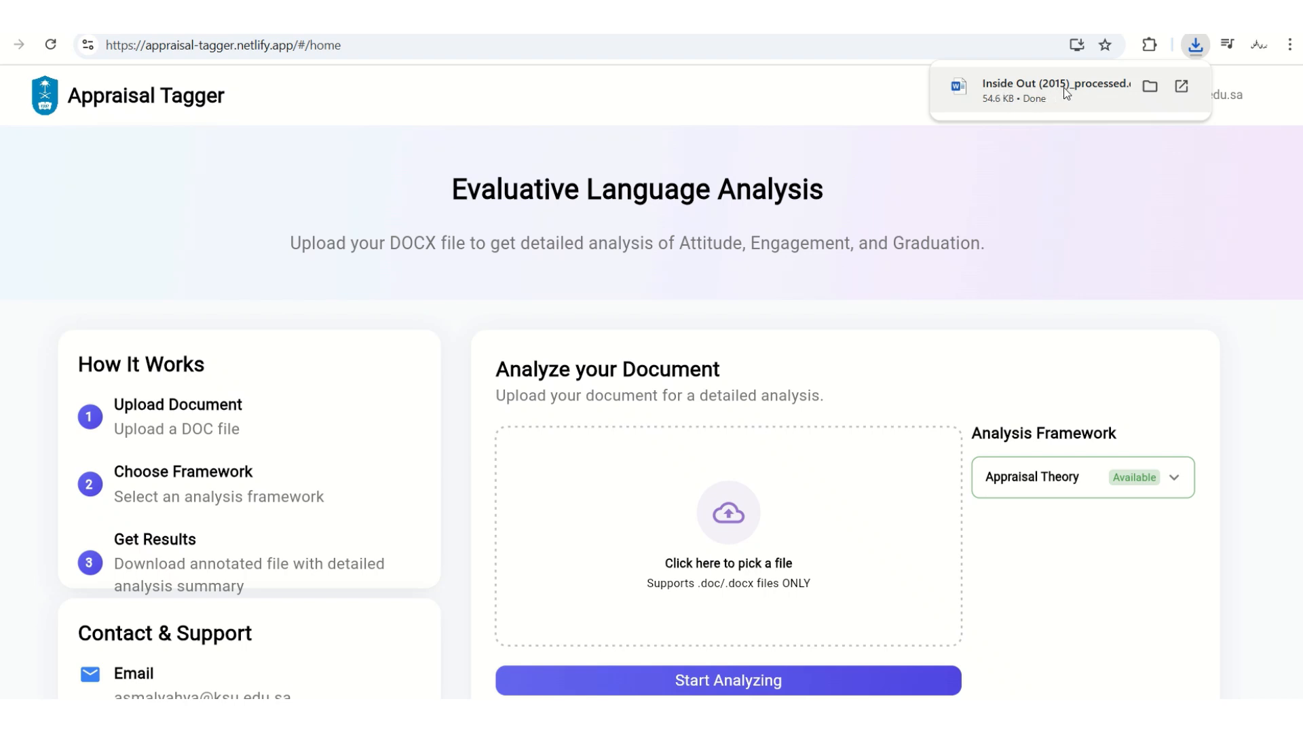
{"action": "left_click", "coordinate": [1098, 87]}
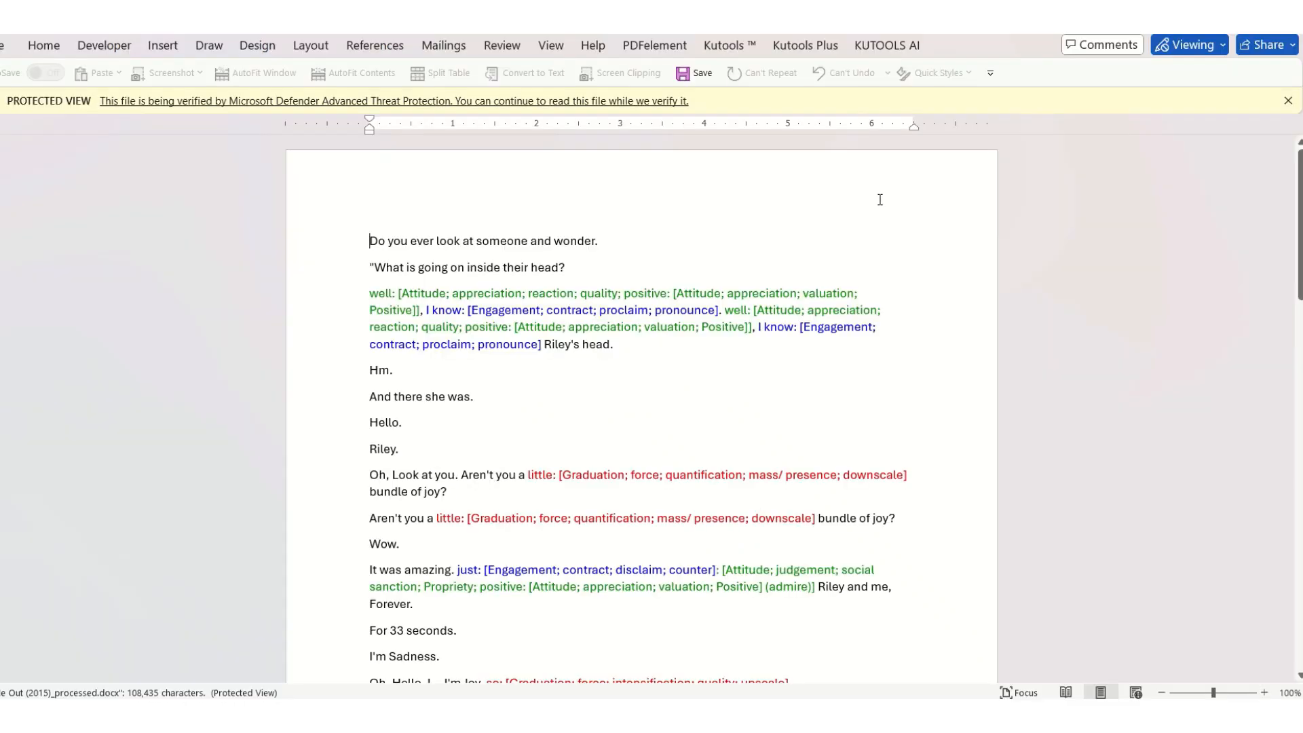
- Examine the colour-coded Attitude and Engagement tags in the document's first tagged paragraph
{"action": "double_click", "coordinate": [386, 297]}
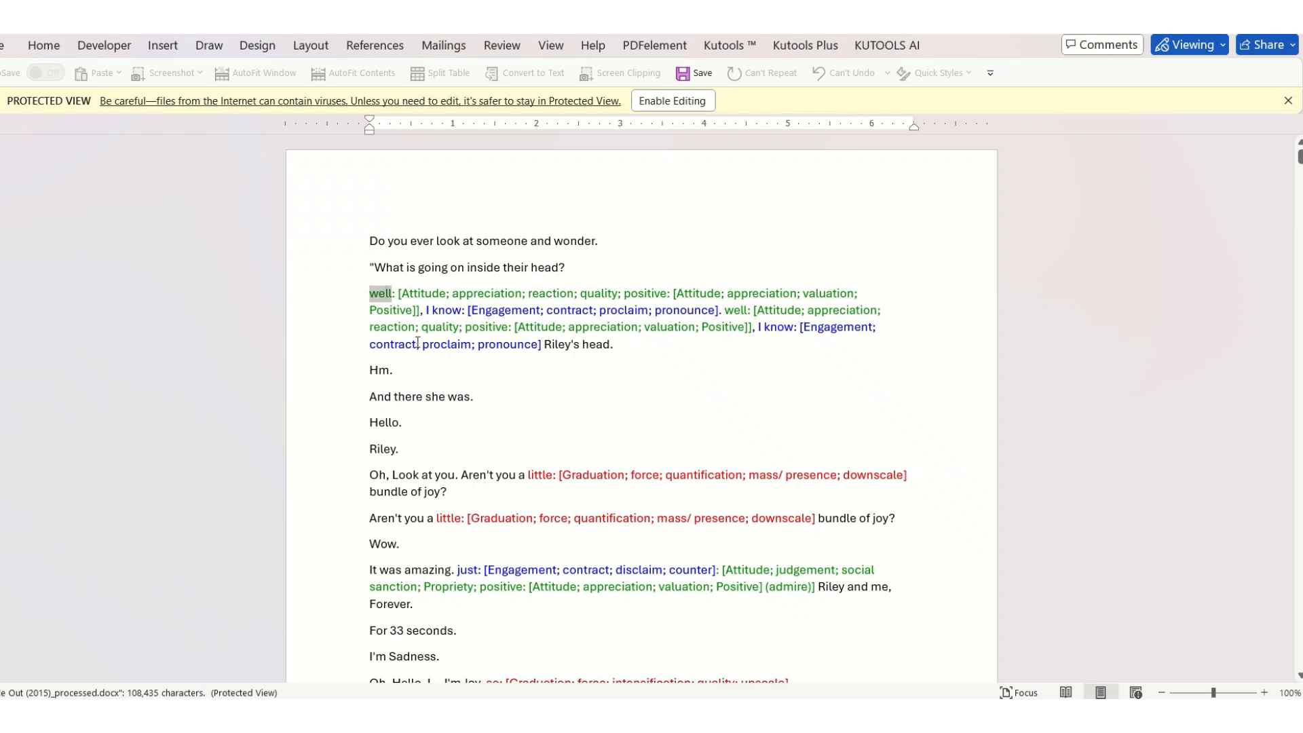
{"action": "left_click", "coordinate": [385, 283]}
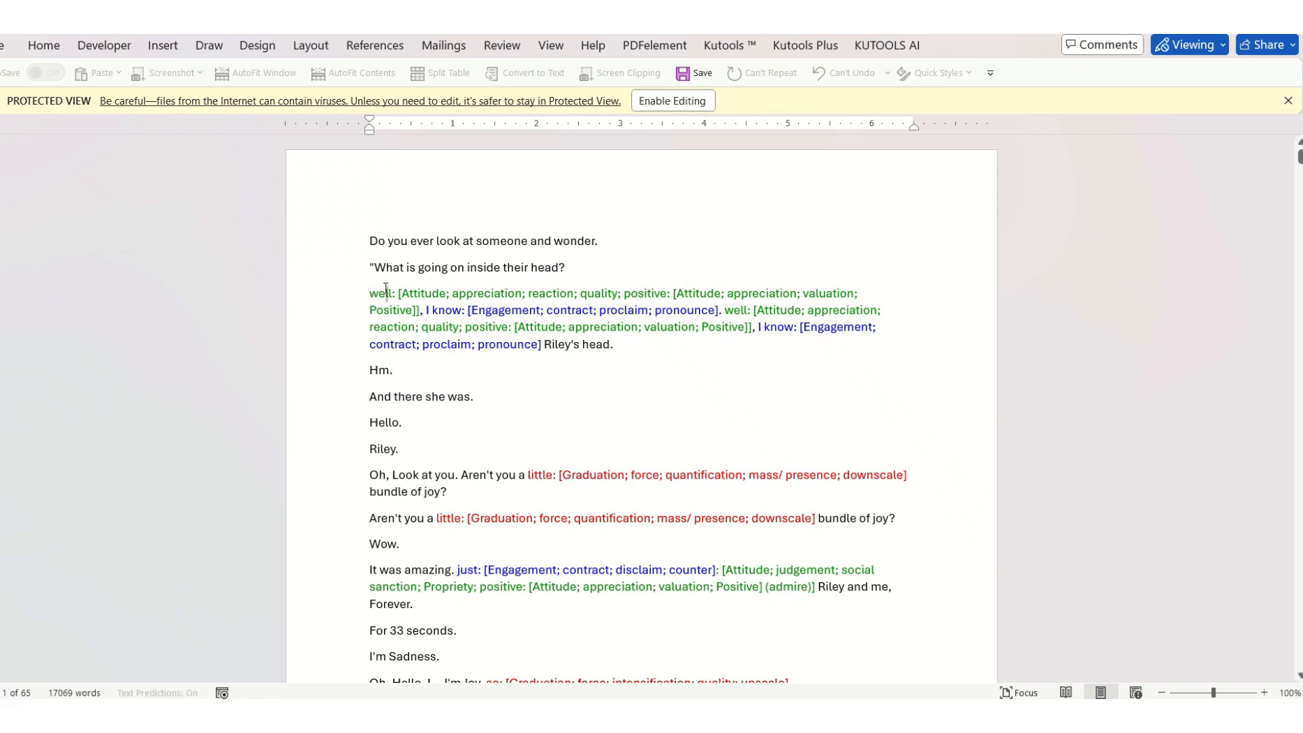
{"action": "double_click", "coordinate": [385, 294]}
{"action": "left_click", "coordinate": [398, 294]}
{"action": "double_click", "coordinate": [399, 293]}
{"action": "mouse_move", "coordinate": [398, 293]}
{"action": "left_mouse_down"}
{"action": "mouse_move", "coordinate": [438, 298]}
{"action": "mouse_move", "coordinate": [440, 317]}
{"action": "mouse_move", "coordinate": [713, 310]}
{"action": "left_mouse_up"}
{"action": "left_click", "coordinate": [439, 312]}
{"action": "left_click", "coordinate": [532, 309]}
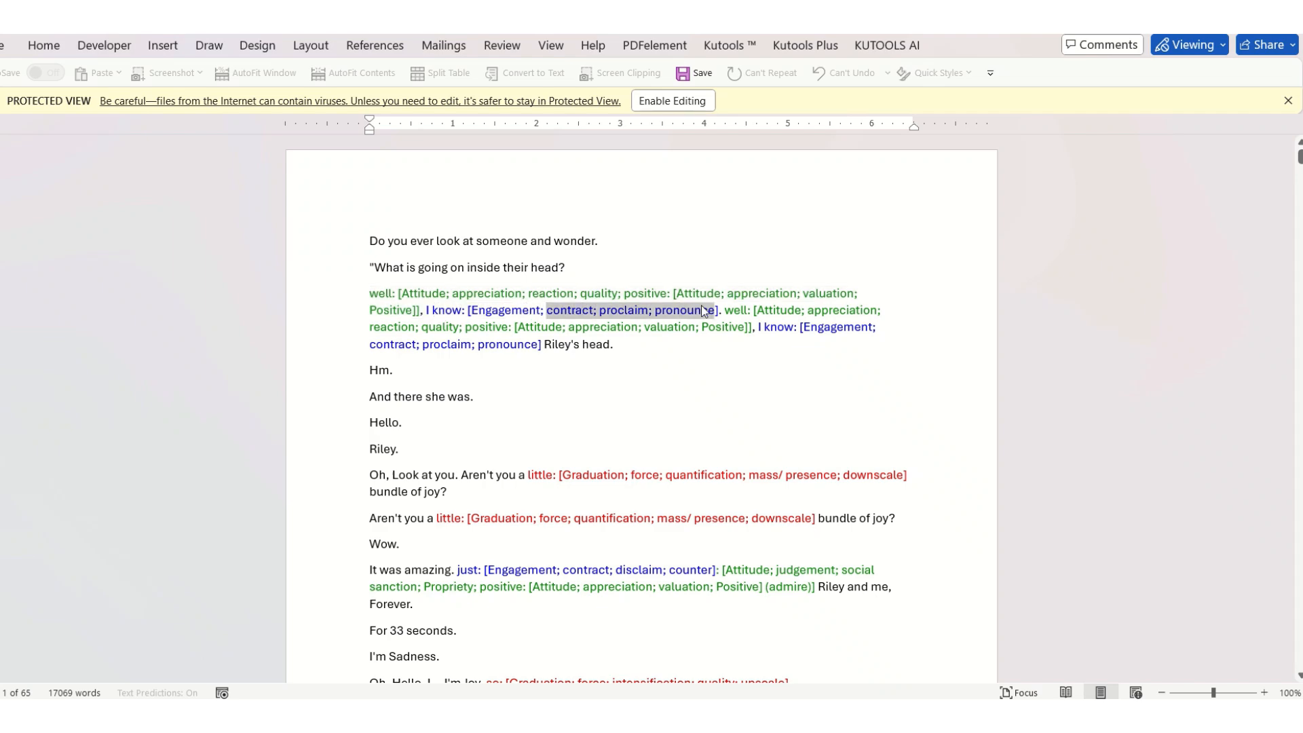
{"action": "left_click", "coordinate": [709, 310]}
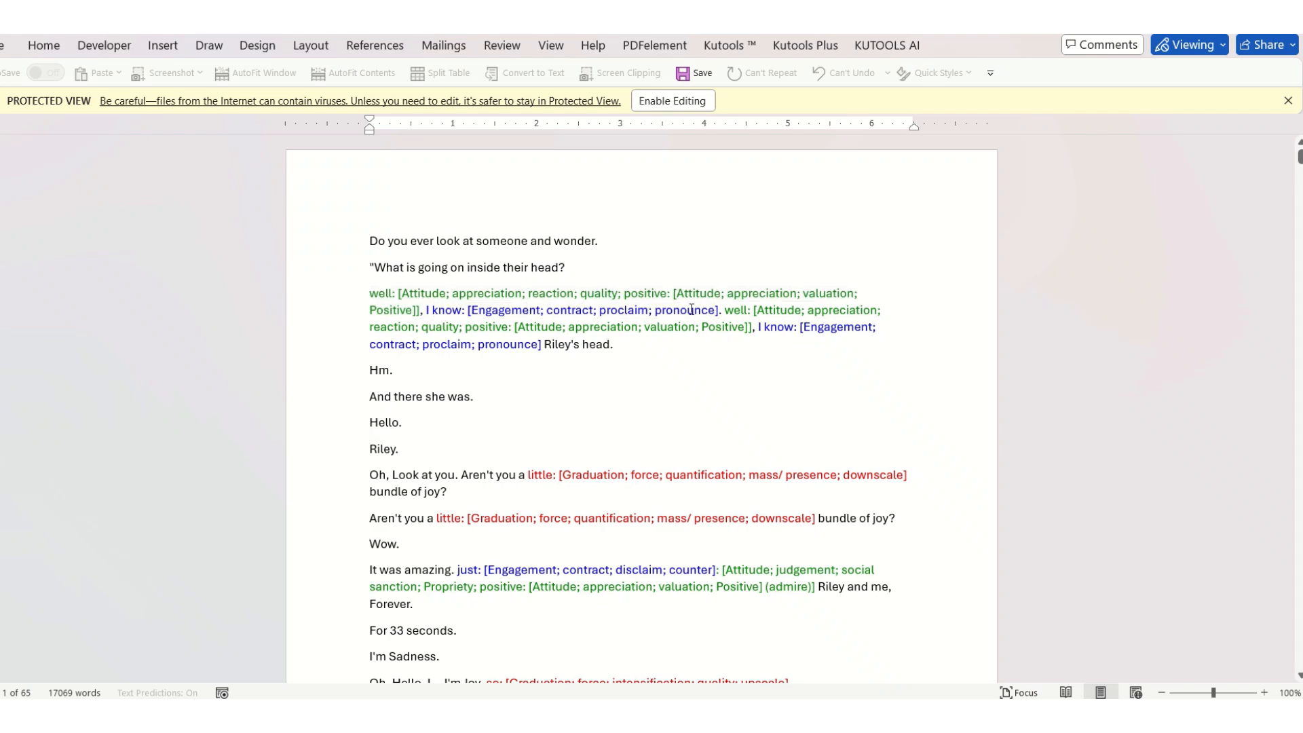
{"action": "scroll", "coordinate": [691, 309], "scroll_direction": "down", "scroll_amount": 20}
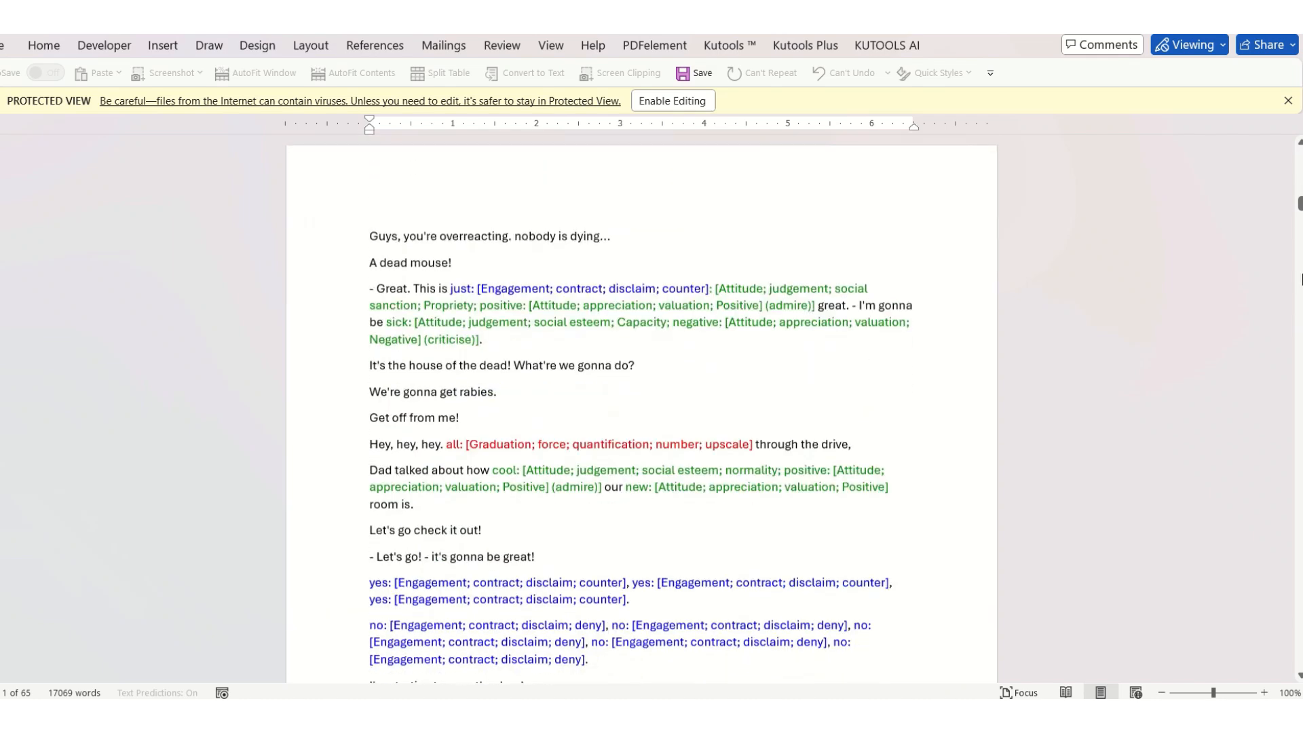
- Examine the Category Word Appearance Summary at the document's end, including the Attitude, Engagement and Graduation lines
{"action": "left_click_drag", "start_coordinate": [1300, 204], "coordinate": [1299, 660]}
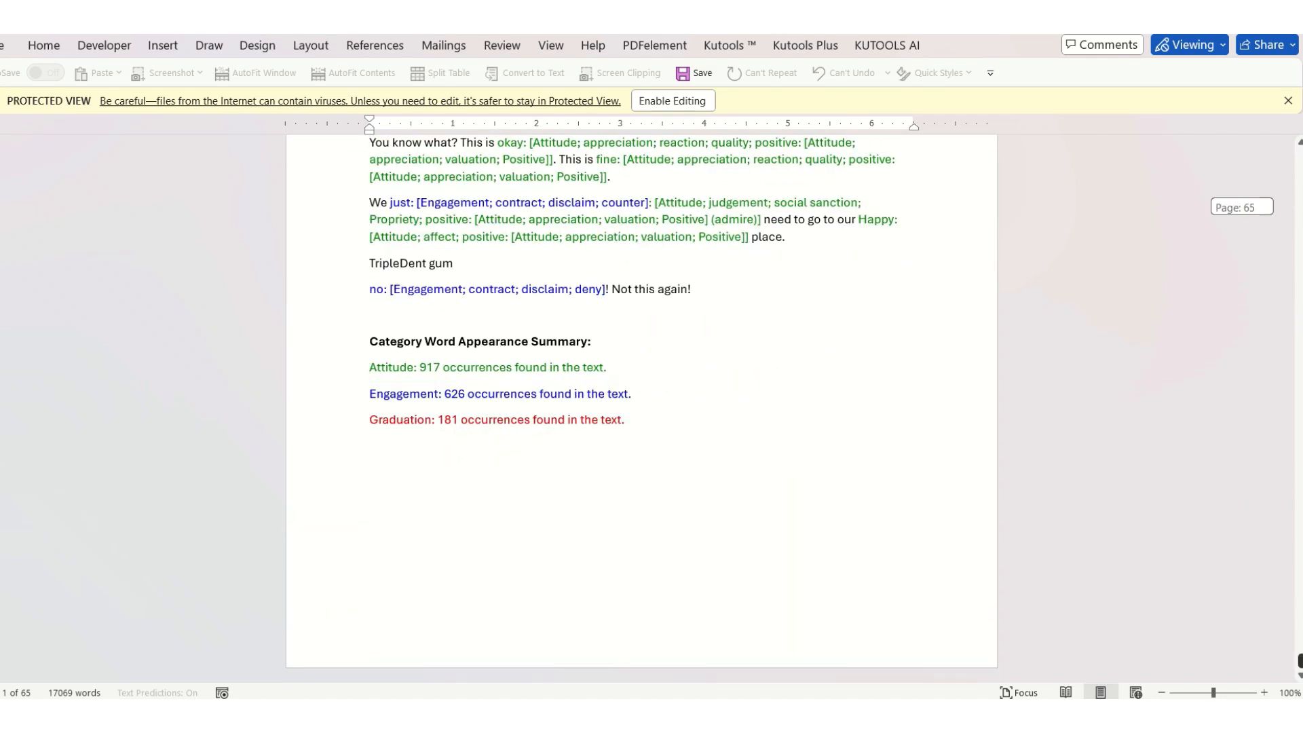
{"action": "left_click_drag", "start_coordinate": [410, 345], "coordinate": [522, 344]}
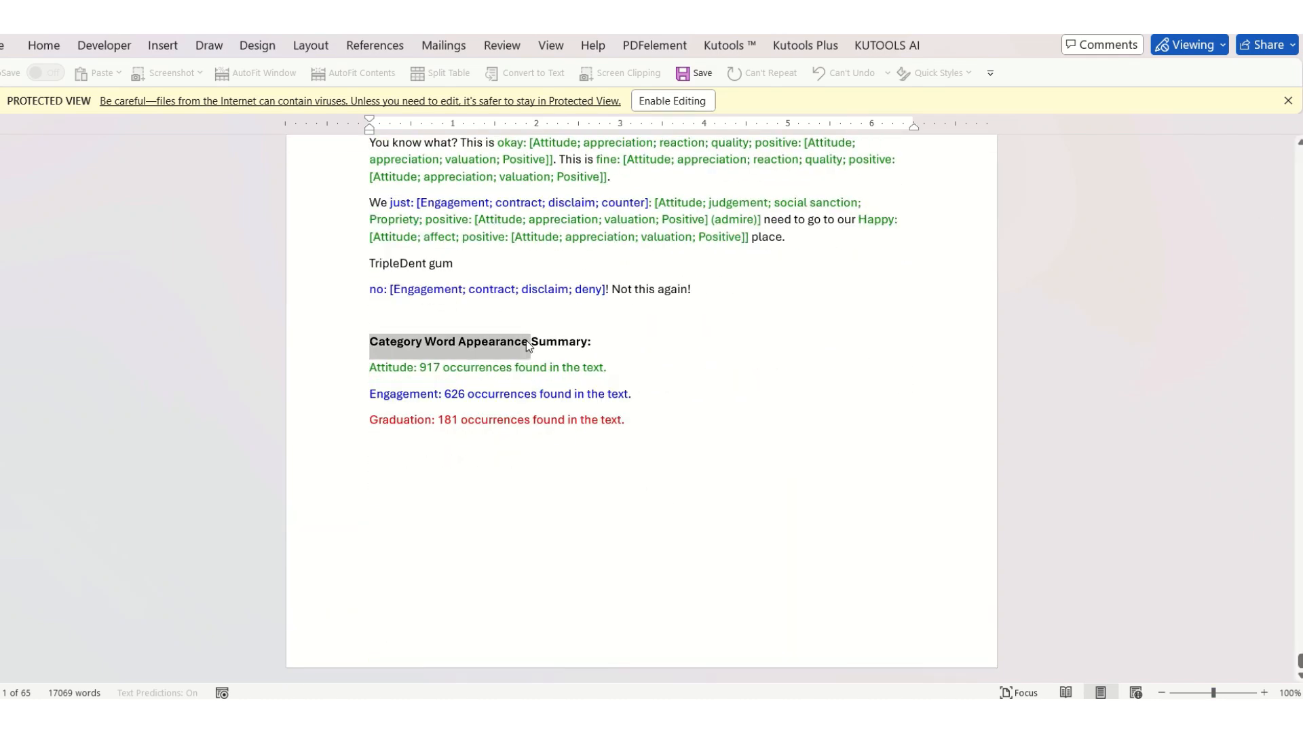
{"action": "left_click", "coordinate": [549, 343]}
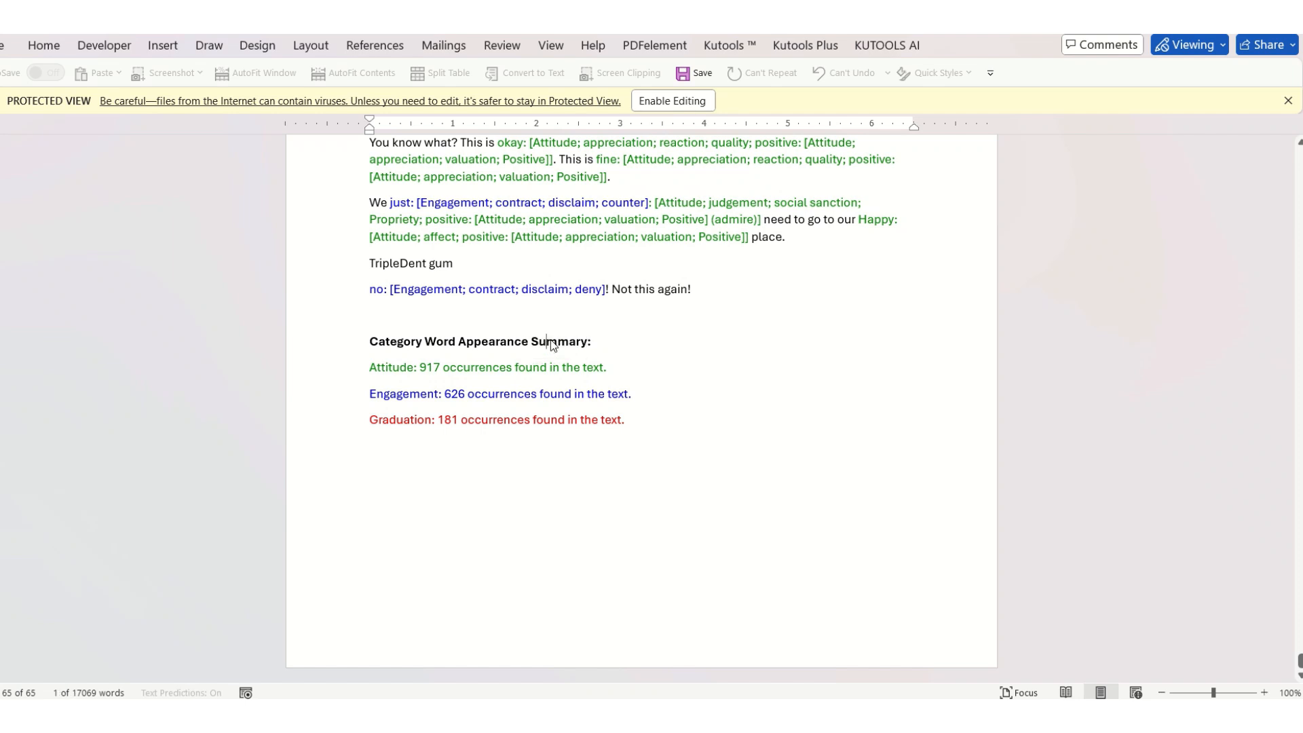
{"action": "triple_click", "coordinate": [385, 365]}
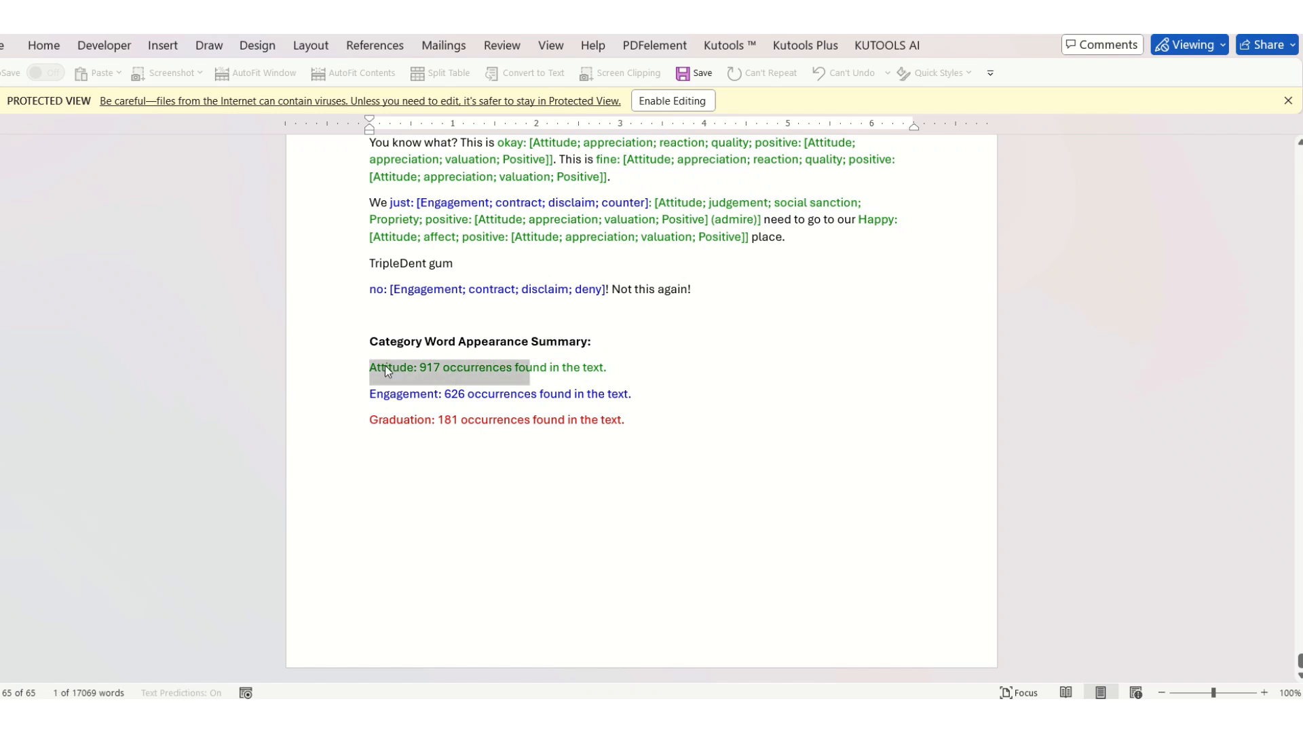
{"action": "left_click", "coordinate": [385, 365]}
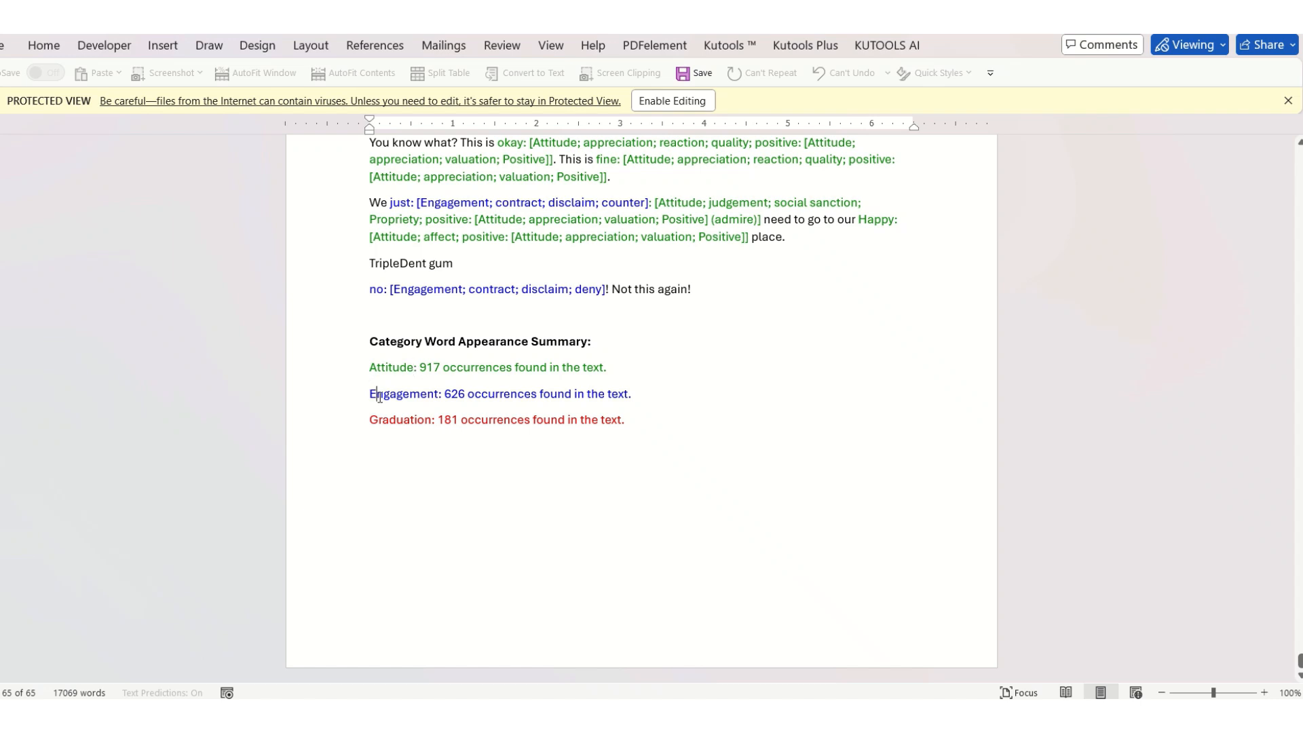
{"action": "double_click", "coordinate": [378, 397]}
{"action": "left_click", "coordinate": [490, 388]}
{"action": "double_click", "coordinate": [419, 418]}
{"action": "left_click", "coordinate": [457, 420]}
{"action": "right_click", "coordinate": [457, 420]}
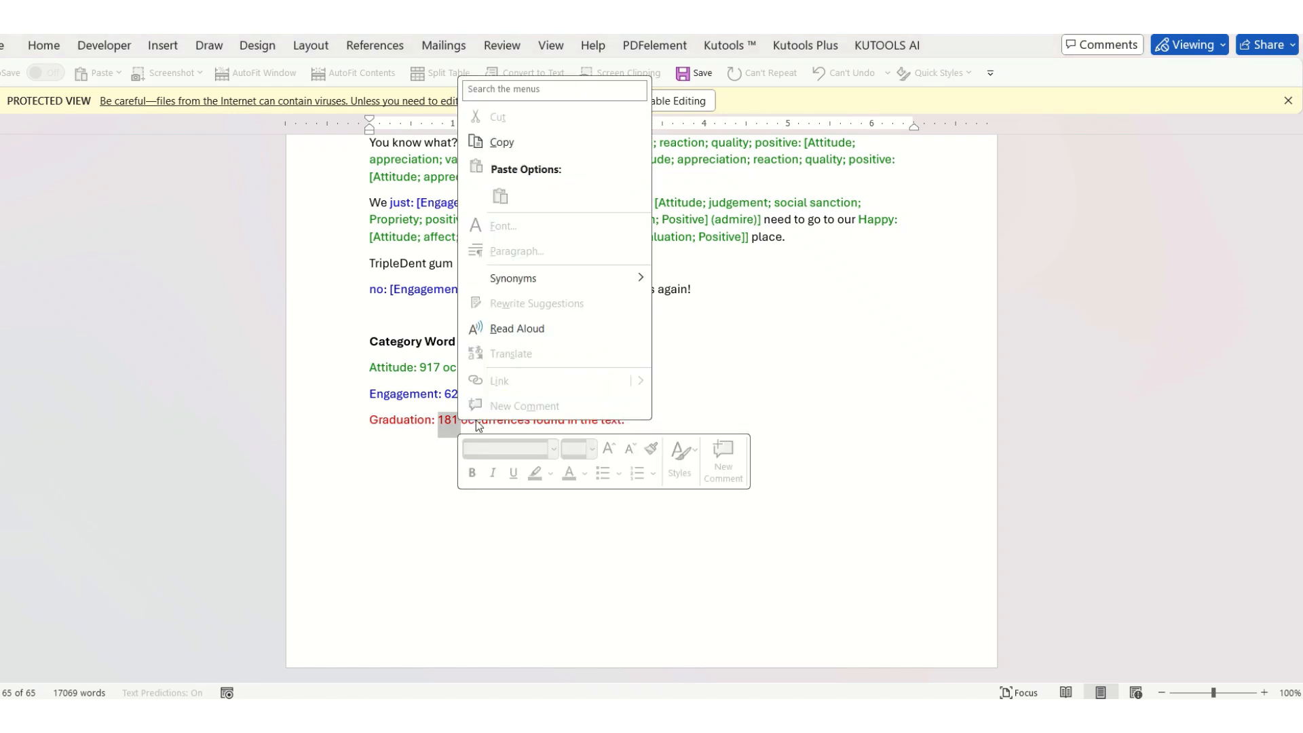
{"action": "left_click", "coordinate": [407, 421]}
{"action": "left_click", "coordinate": [403, 420]}
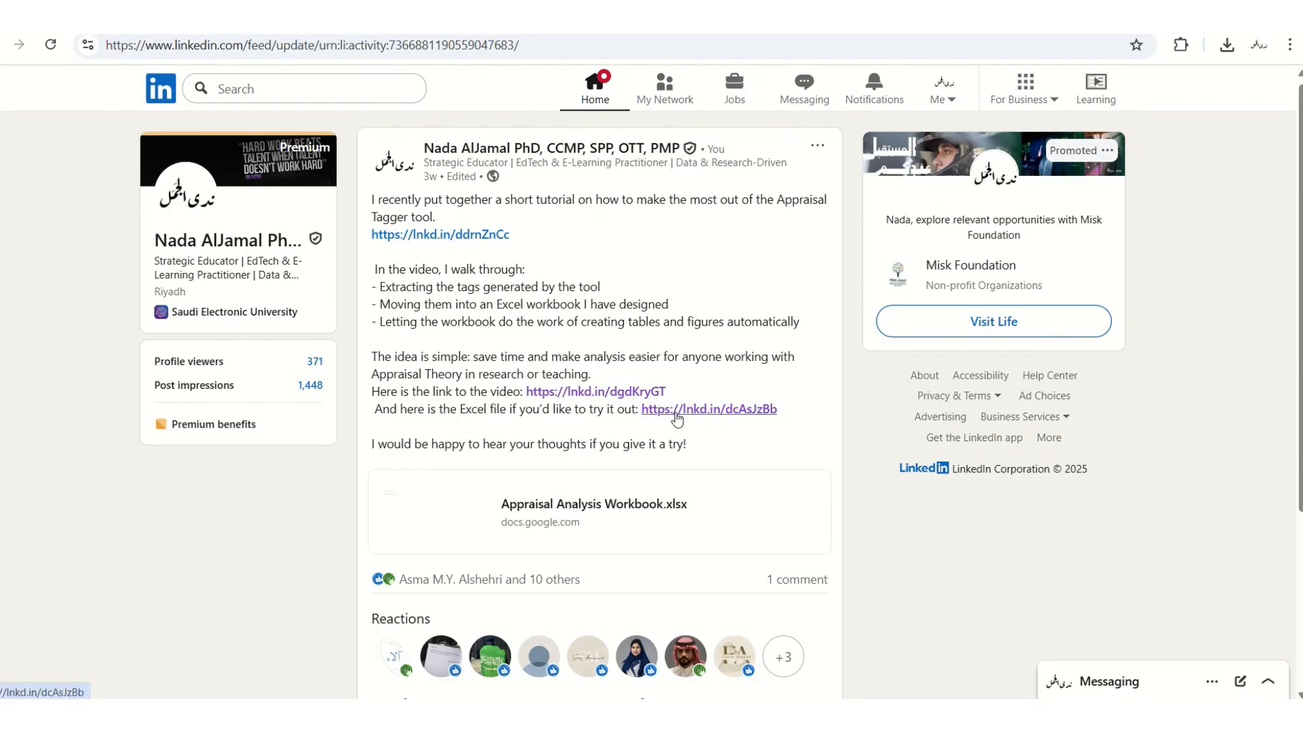
- Download the Appraisal Analysis Workbook linked in the LinkedIn post as Microsoft Excel (.xlsx) and open it in Excel
{"action": "left_click", "coordinate": [675, 412]}
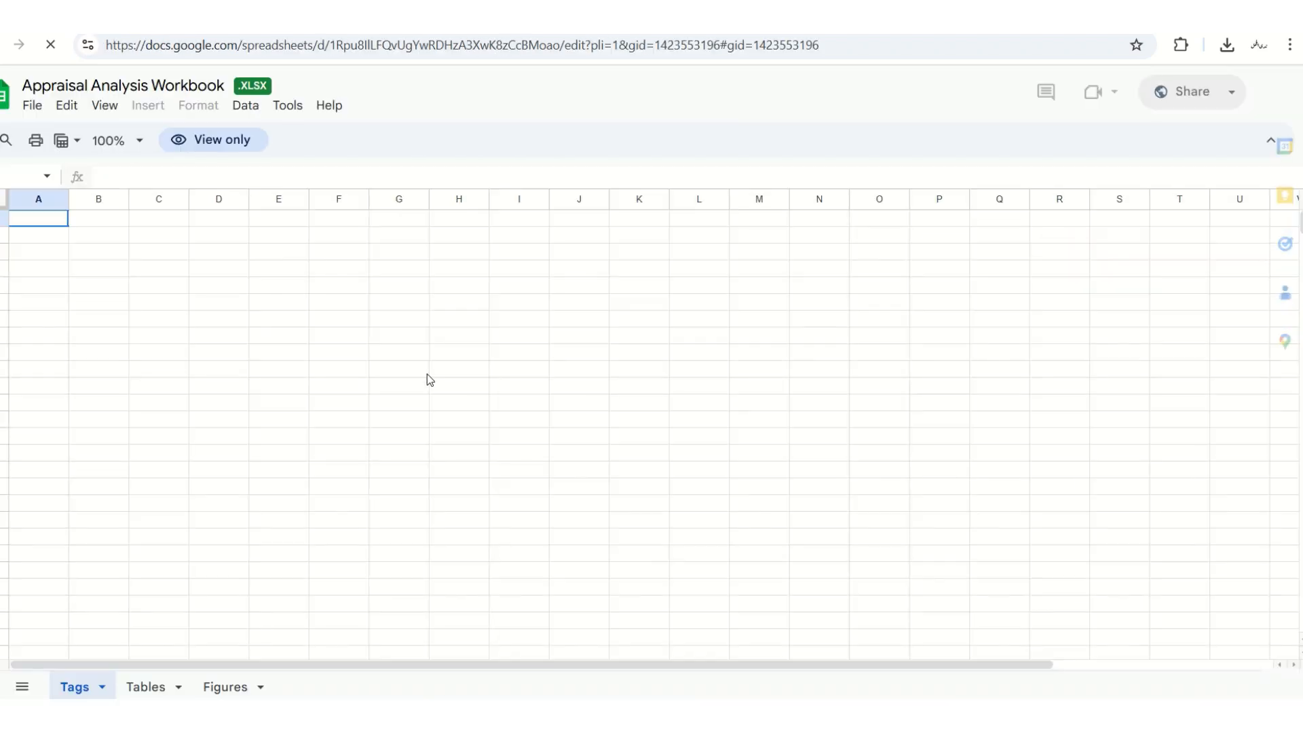
{"action": "left_click", "coordinate": [32, 109]}
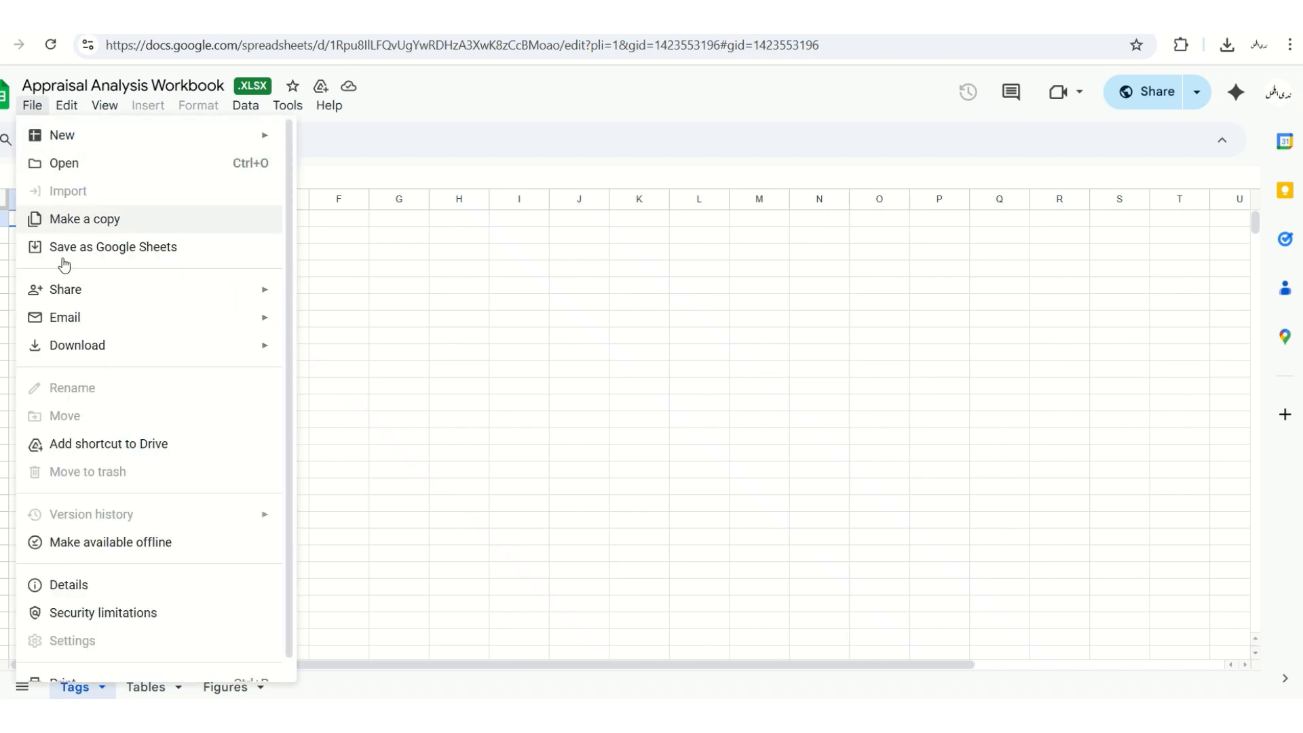
{"action": "mouse_move", "coordinate": [82, 346]}
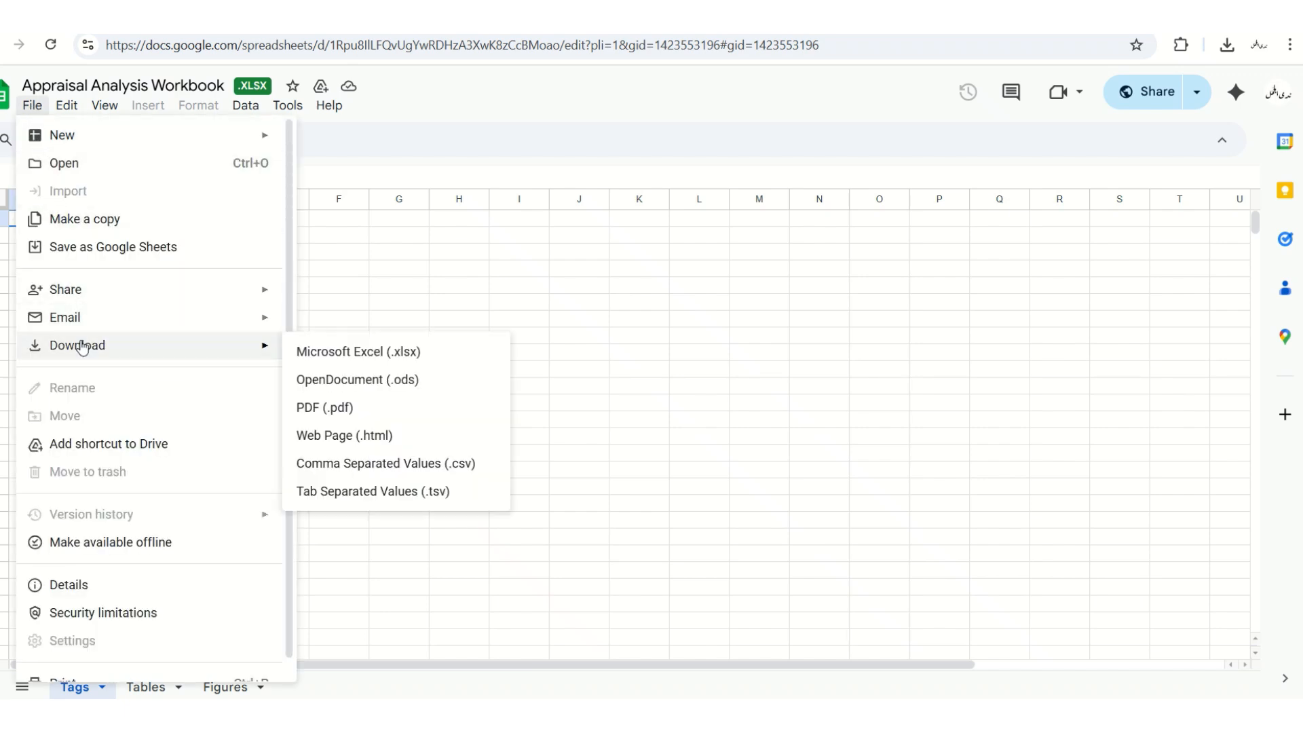
{"action": "left_click", "coordinate": [328, 352]}
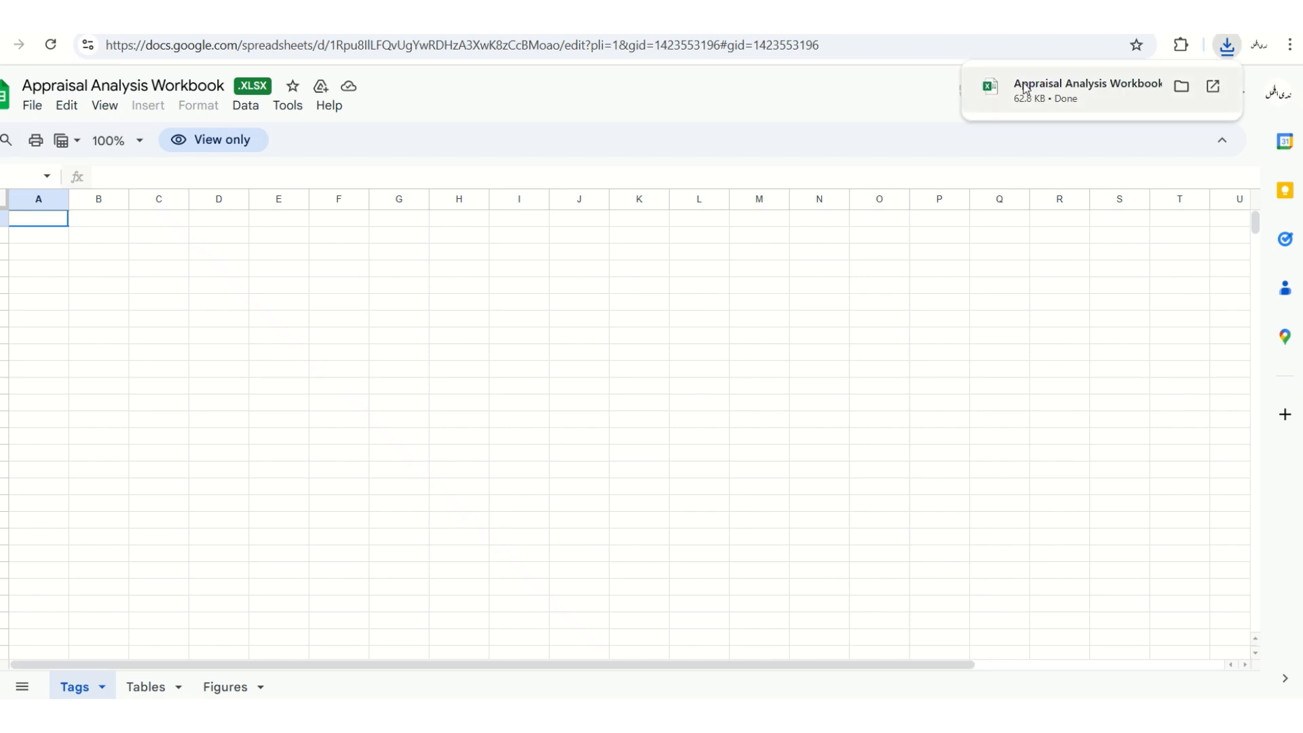
{"action": "left_click", "coordinate": [1026, 89]}
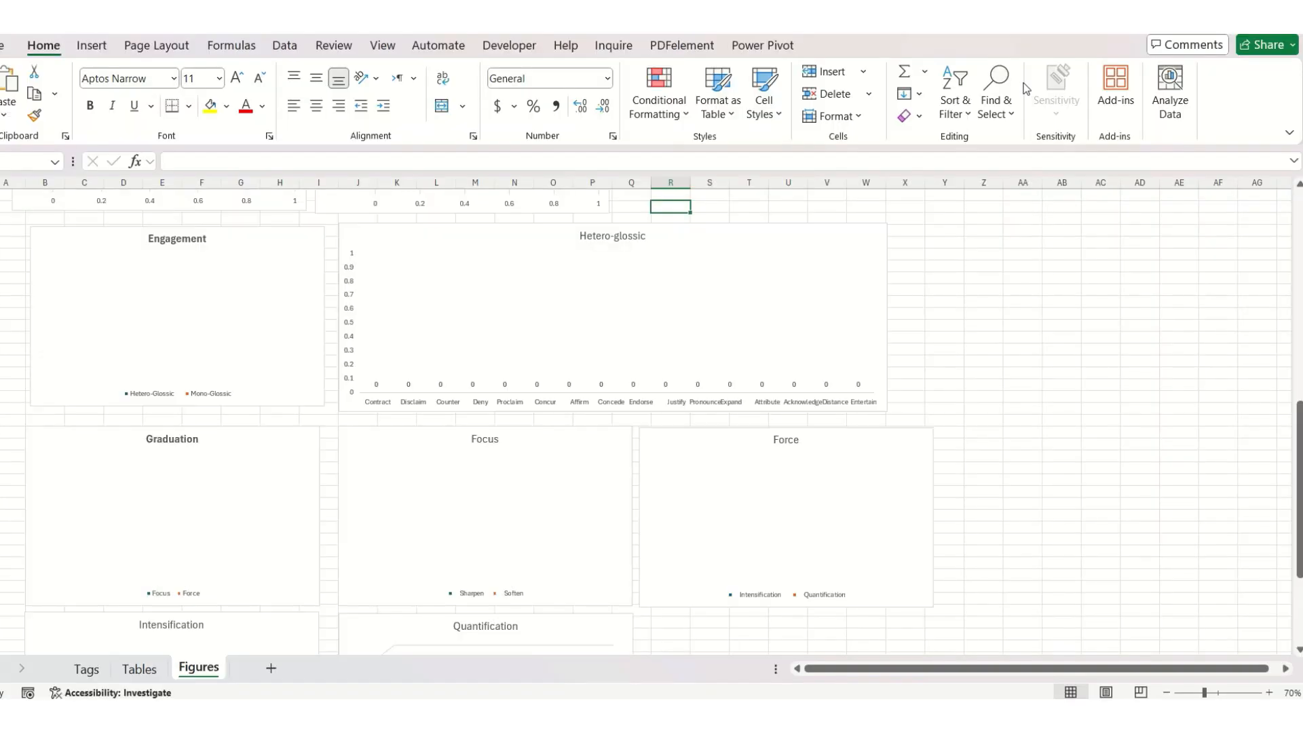
- Look through the workbook's Tags, Tables and Figures sheets, ending on Tags
{"action": "left_click", "coordinate": [86, 671]}
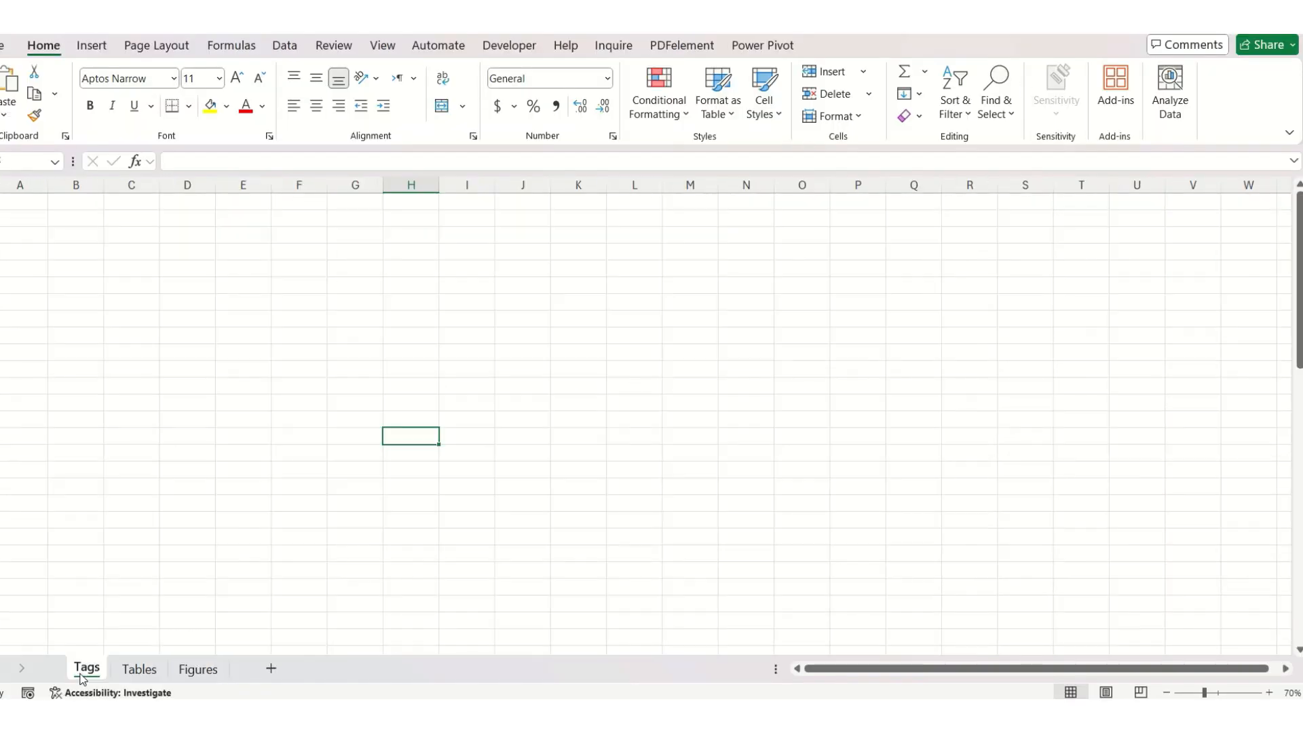
{"action": "left_click", "coordinate": [129, 672]}
{"action": "left_click", "coordinate": [197, 670]}
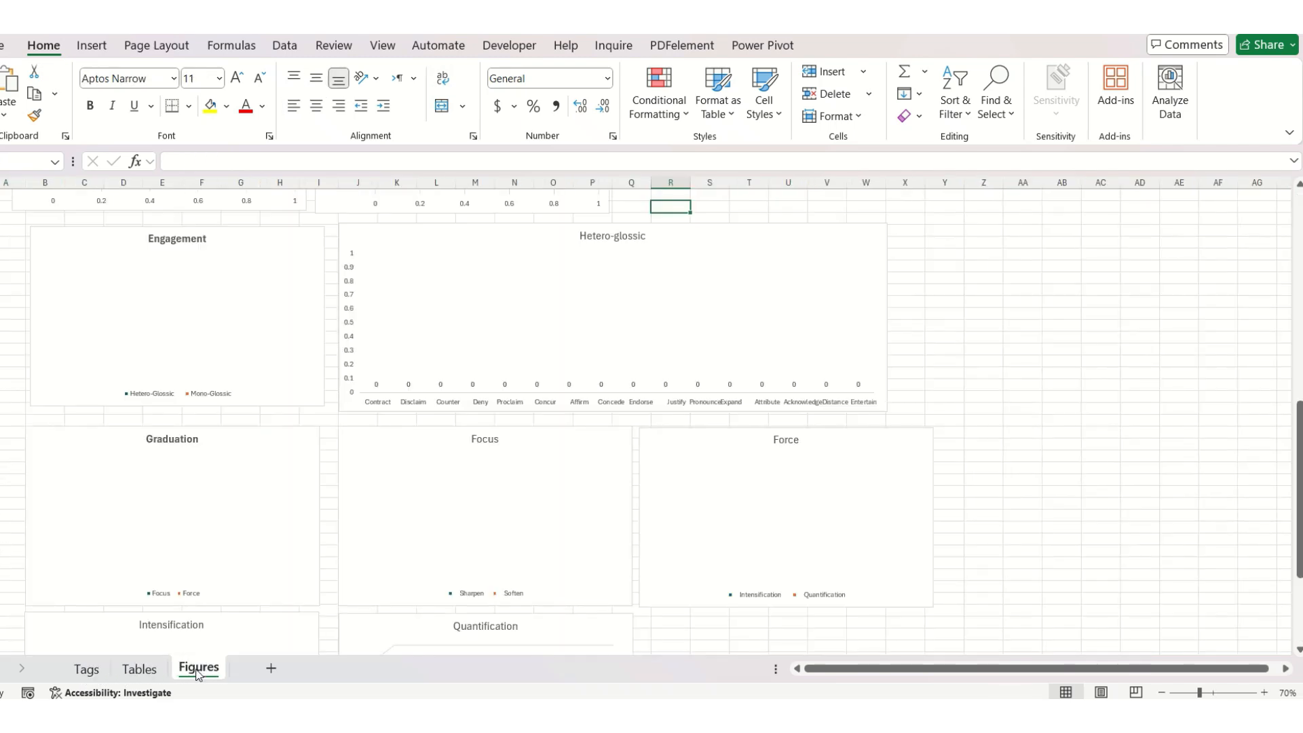
{"action": "left_click", "coordinate": [79, 666]}
{"action": "left_click", "coordinate": [139, 671]}
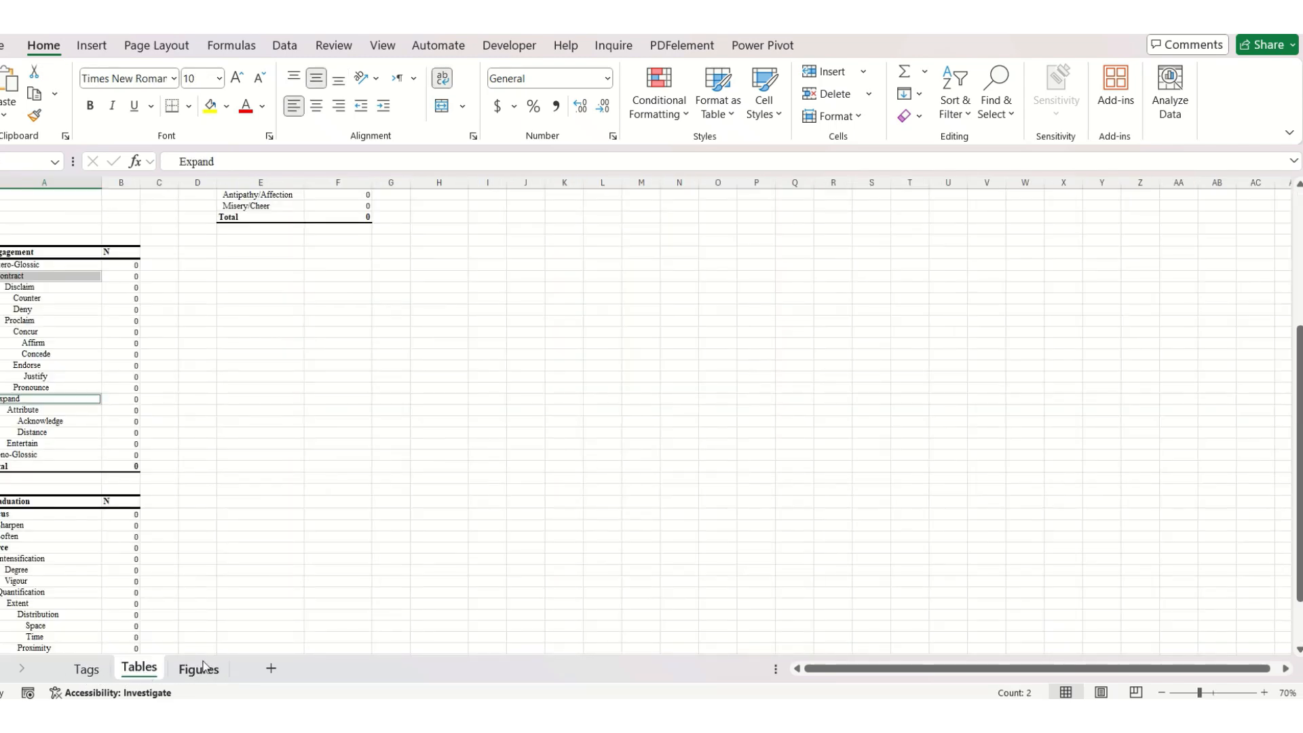
{"action": "left_click", "coordinate": [203, 669]}
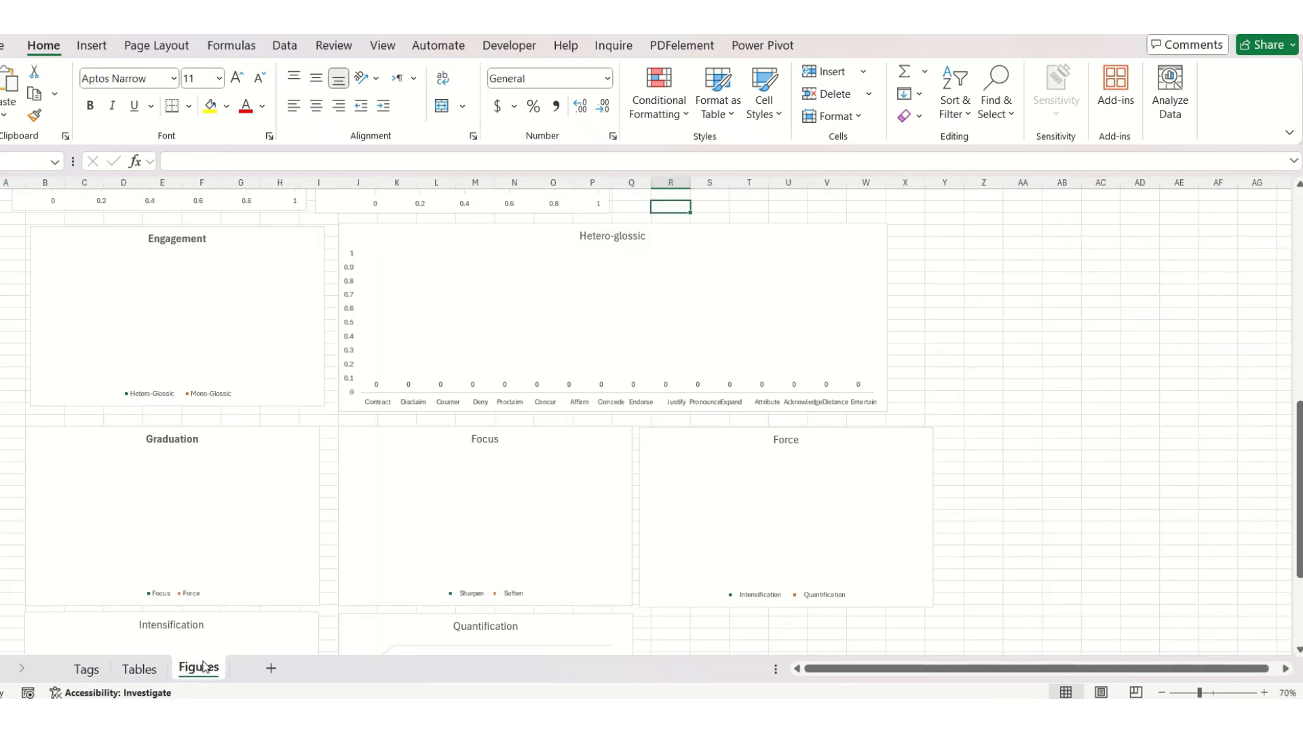
{"action": "left_click", "coordinate": [92, 671]}
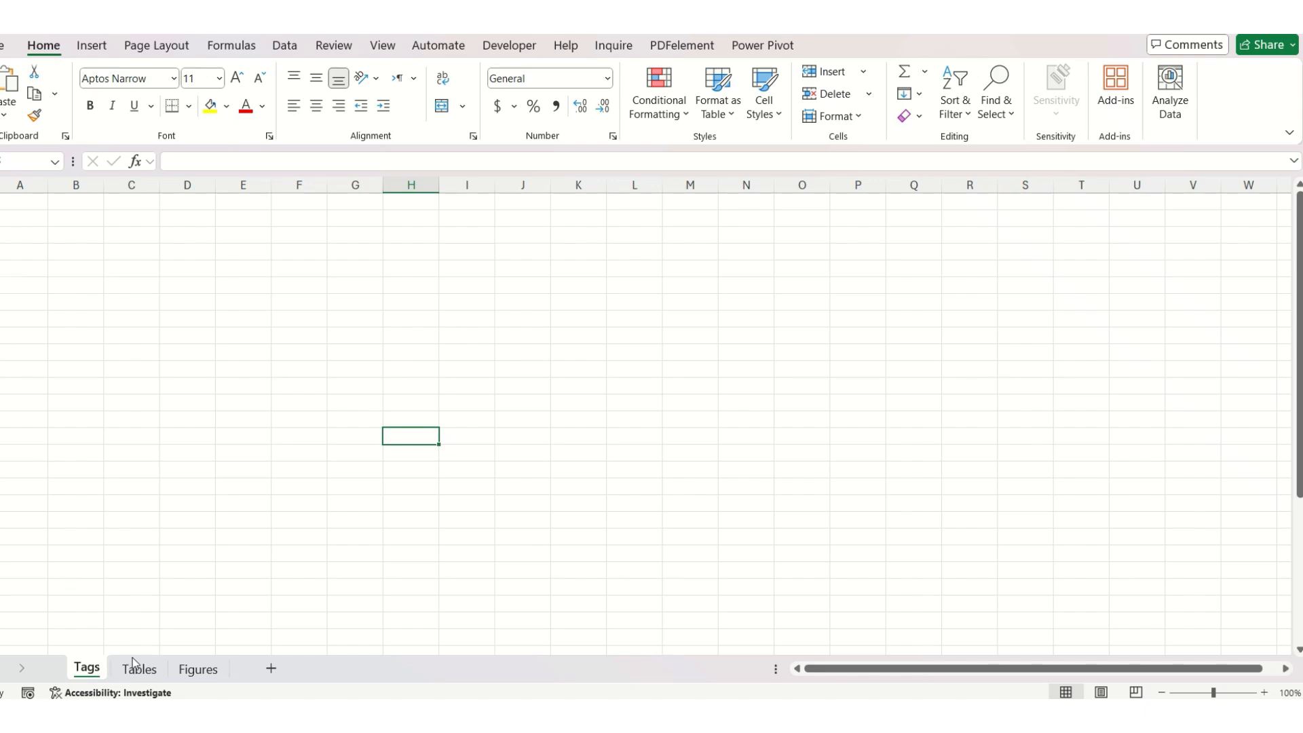
- Examine the prepared tables on the Tables sheet and the charts on the Figures sheet, and return to Tags
{"action": "left_click", "coordinate": [135, 667]}
{"action": "scroll", "coordinate": [105, 391], "scroll_direction": "down", "scroll_amount": 2}
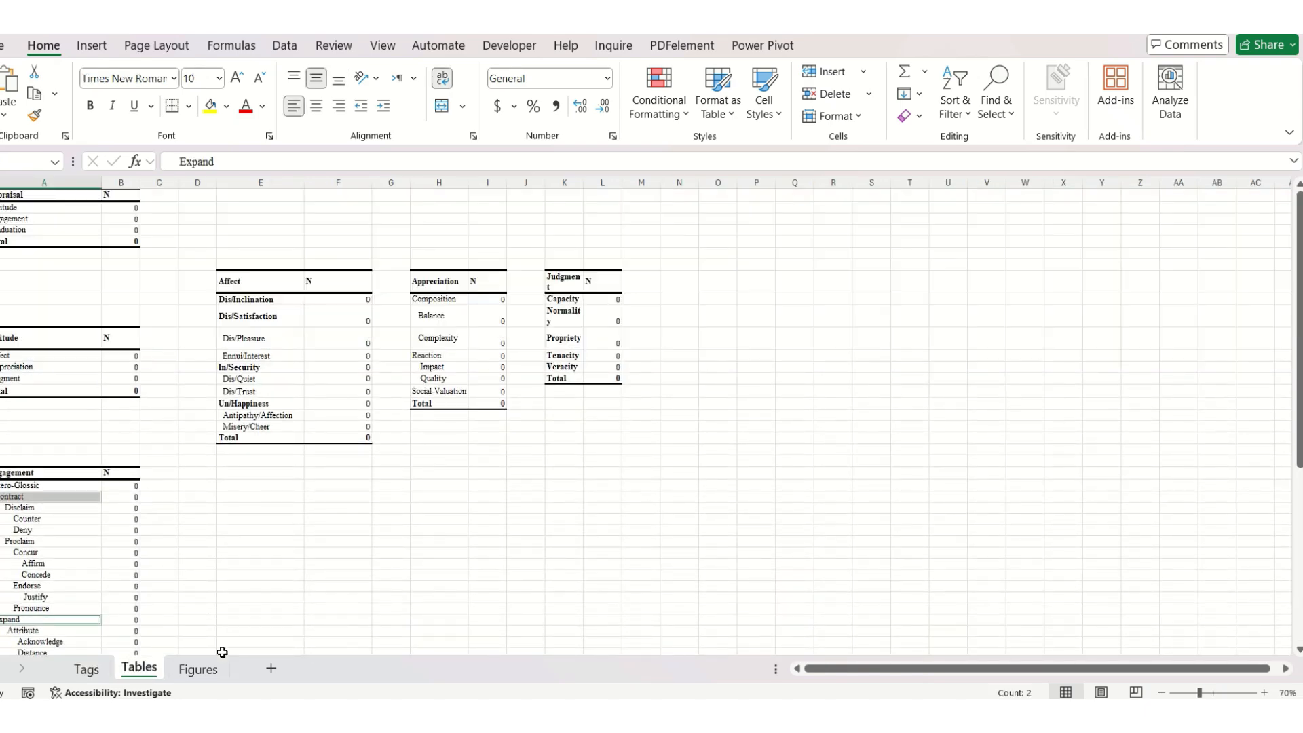
{"action": "left_click", "coordinate": [209, 671]}
{"action": "scroll", "coordinate": [273, 575], "scroll_direction": "down", "scroll_amount": 10}
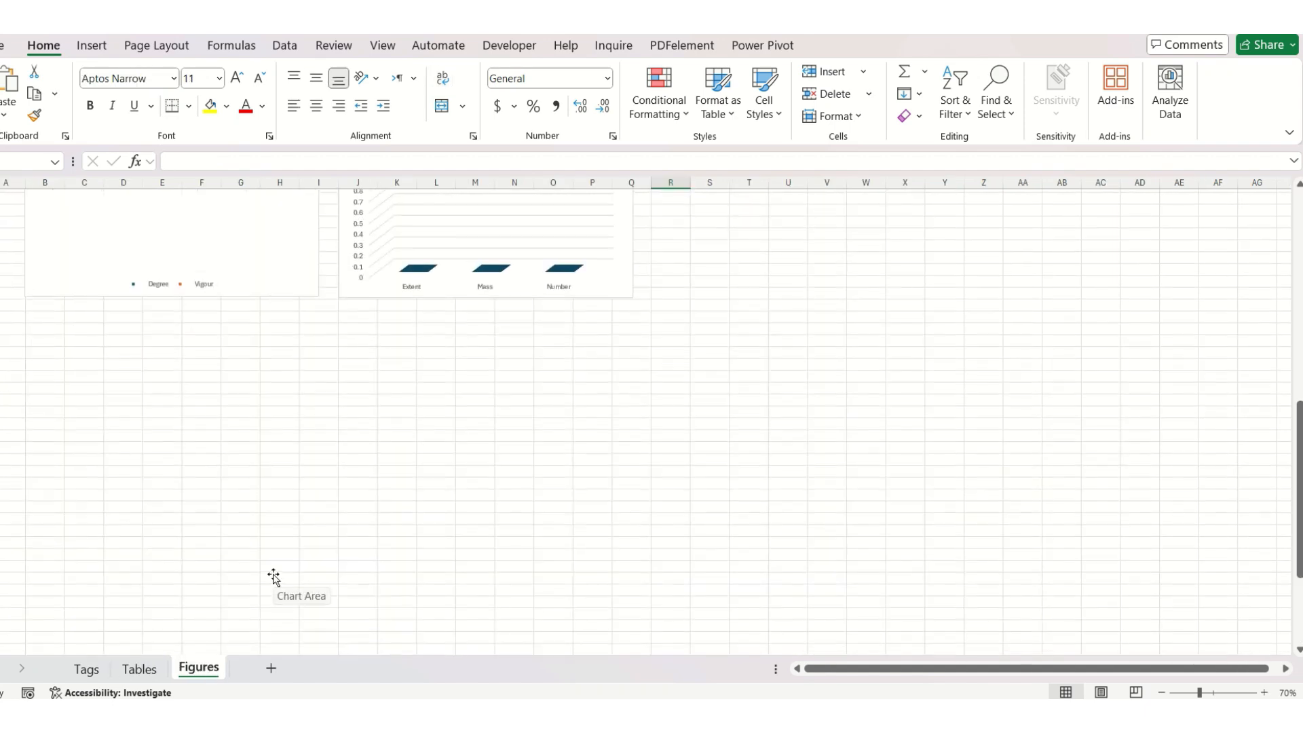
{"action": "scroll", "coordinate": [273, 576], "scroll_direction": "up", "scroll_amount": 12}
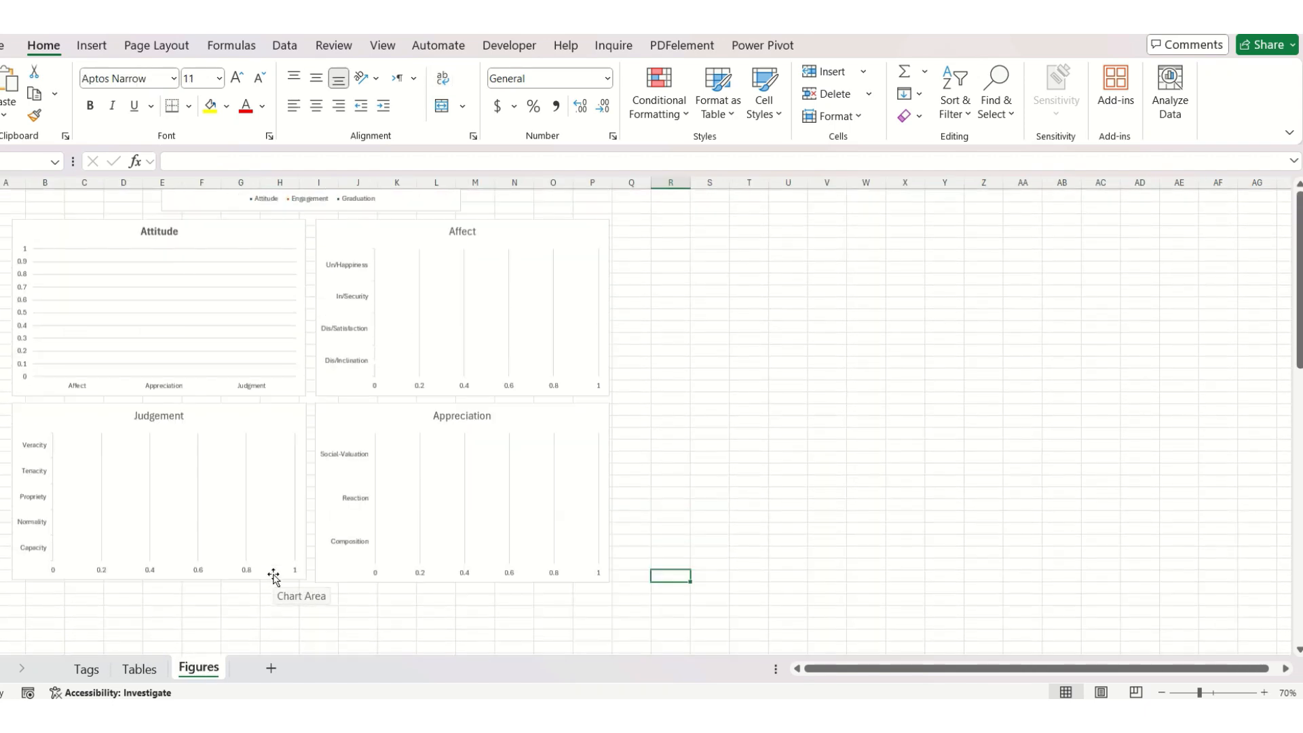
{"action": "scroll", "coordinate": [271, 574], "scroll_direction": "up", "scroll_amount": 3}
{"action": "scroll", "coordinate": [271, 574], "scroll_direction": "down", "scroll_amount": 3}
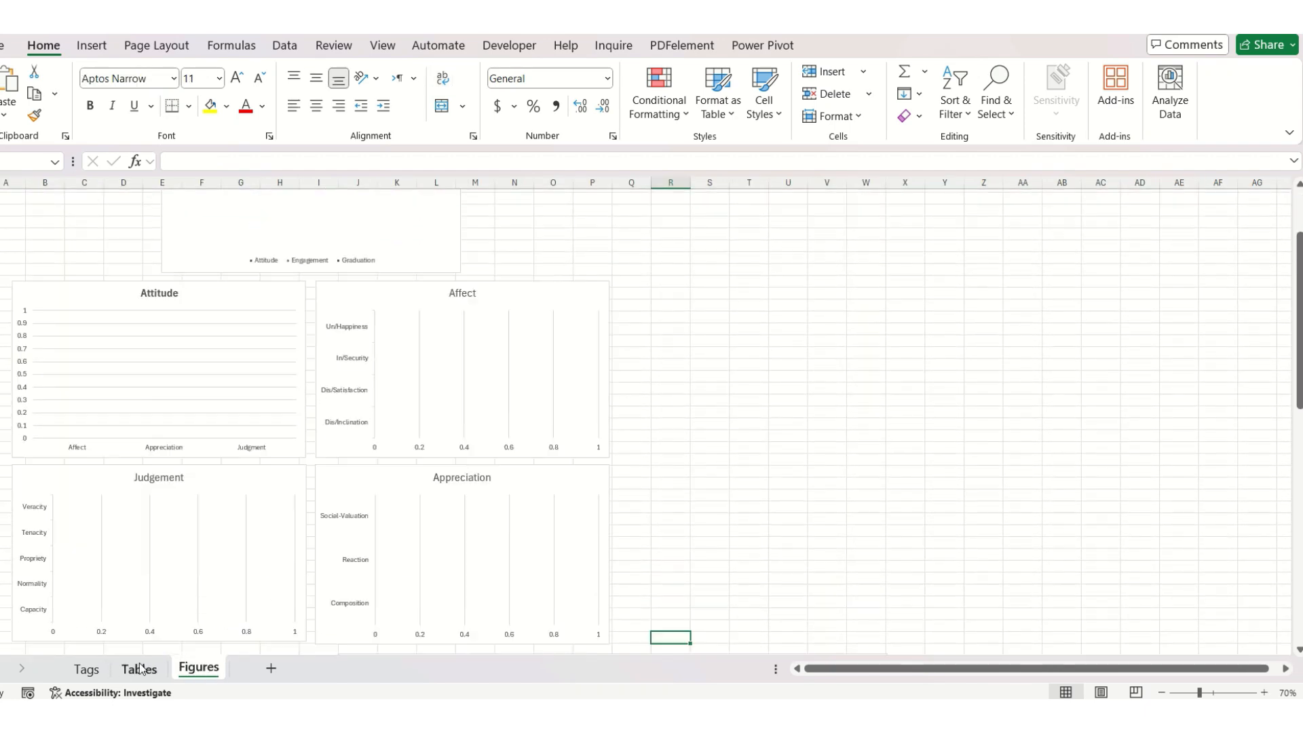
{"action": "left_click", "coordinate": [86, 668]}
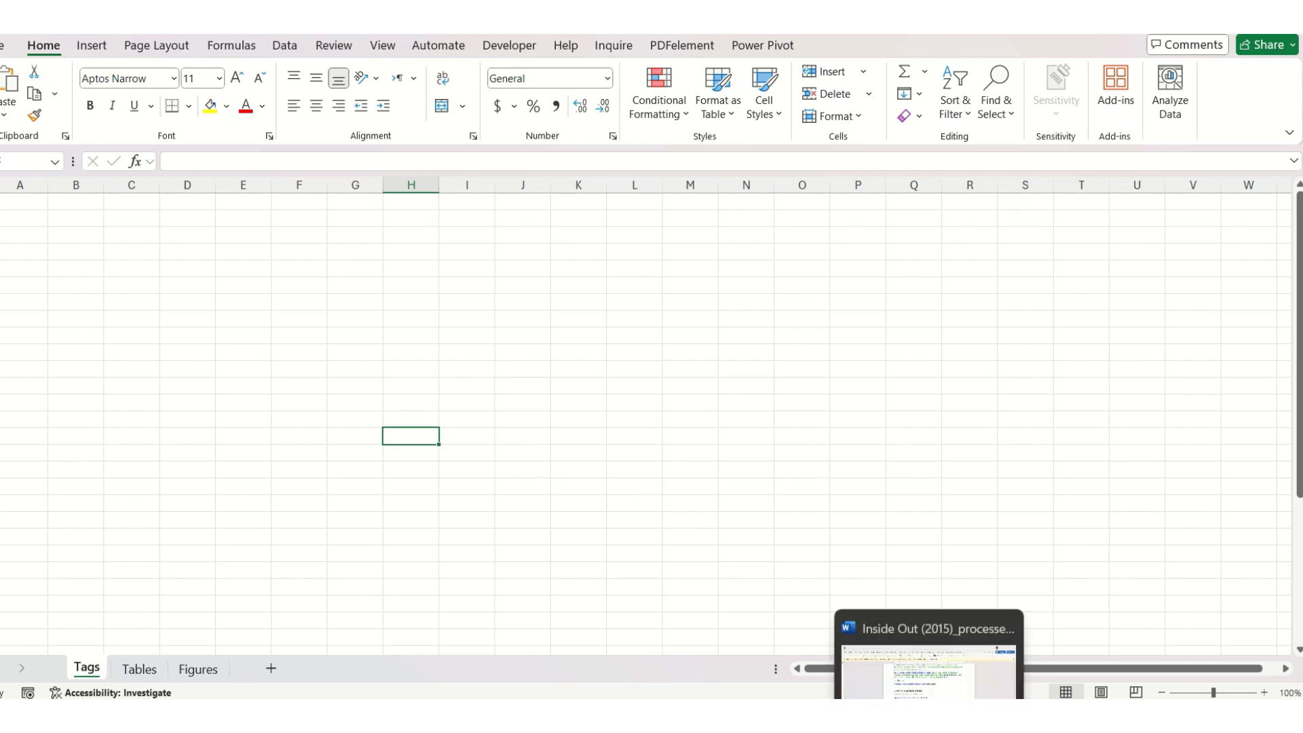
- Switch to the processed Inside Out document in Word, enable editing, and place the cursor in the first green Attitude tag
{"action": "left_click", "coordinate": [937, 633]}
{"action": "scroll", "coordinate": [731, 325], "scroll_direction": "up", "scroll_amount": 4}
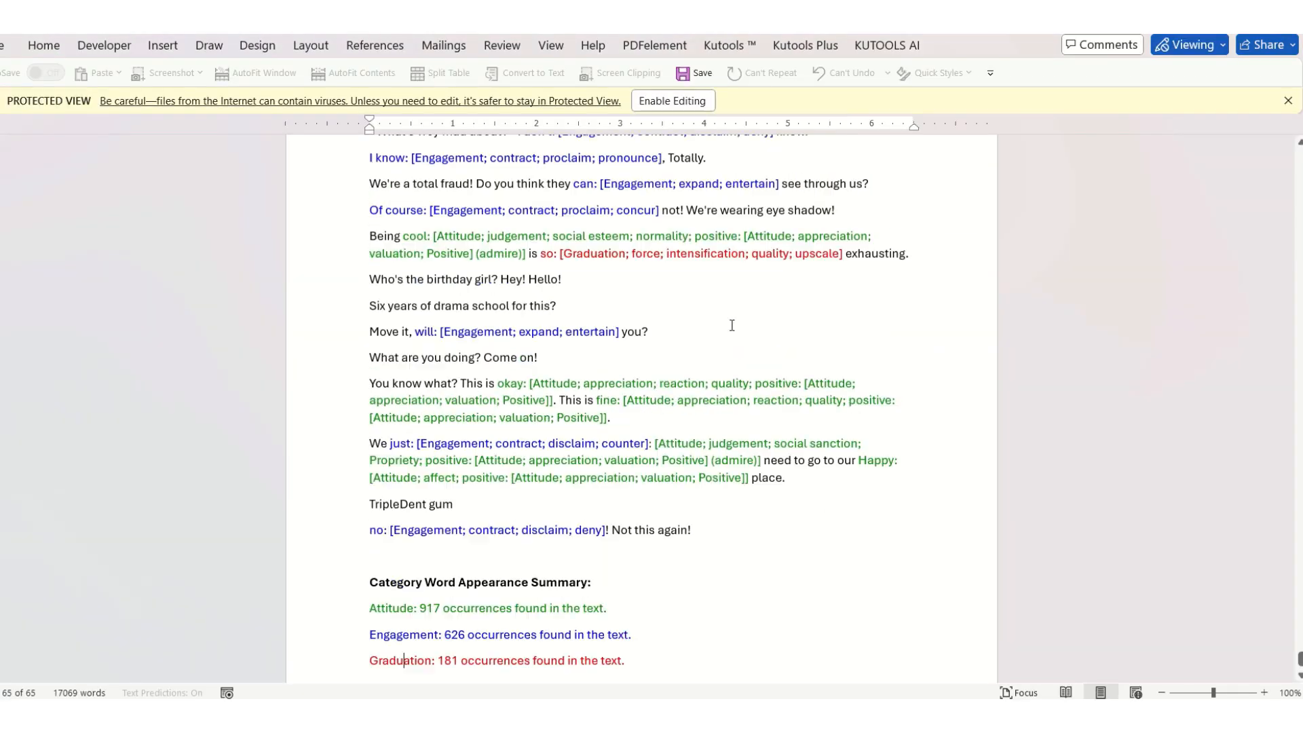
{"action": "scroll", "coordinate": [732, 325], "scroll_direction": "down", "scroll_amount": 2}
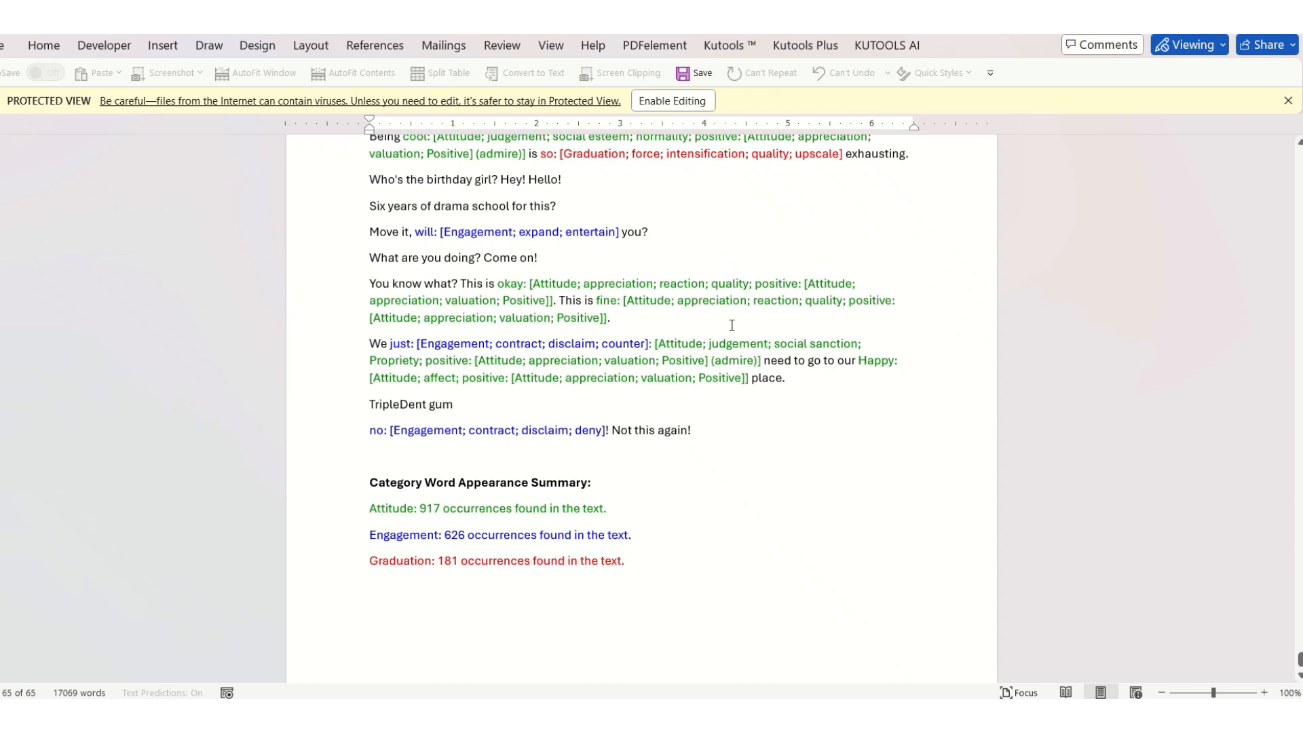
{"action": "left_click", "coordinate": [49, 46]}
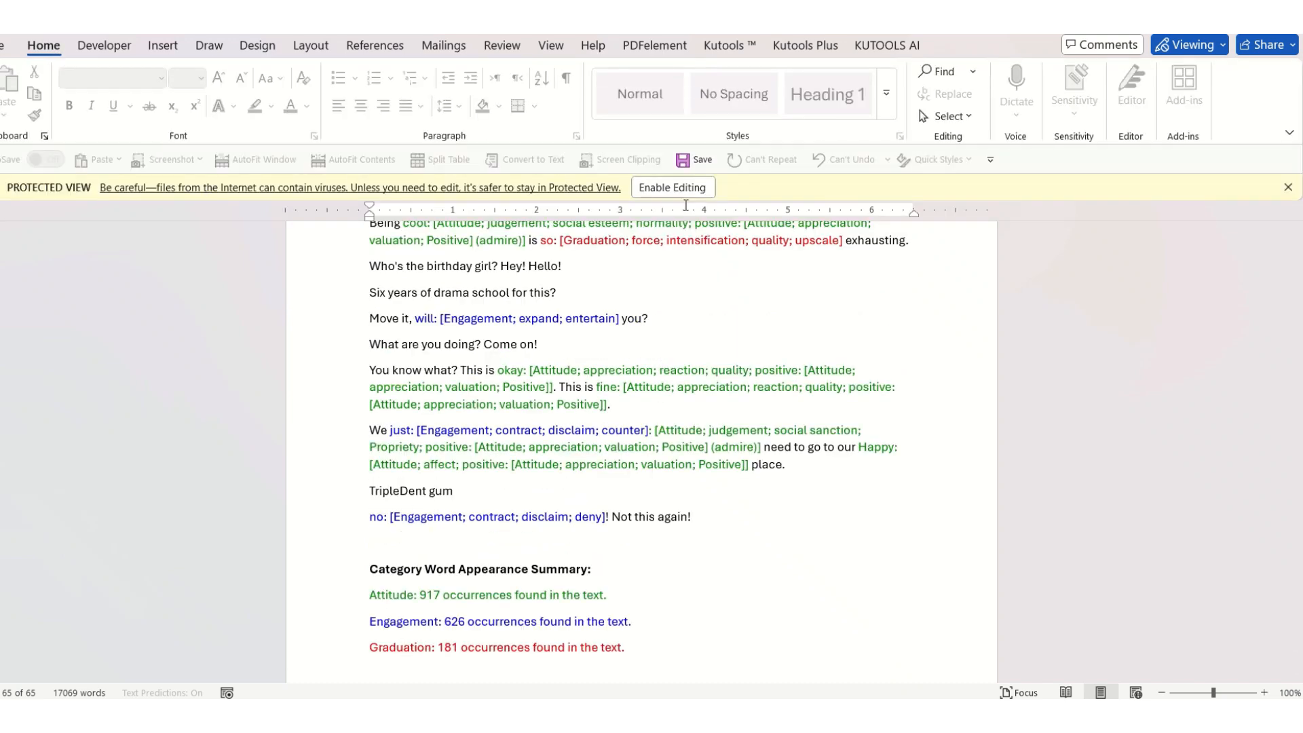
{"action": "left_click", "coordinate": [682, 189]}
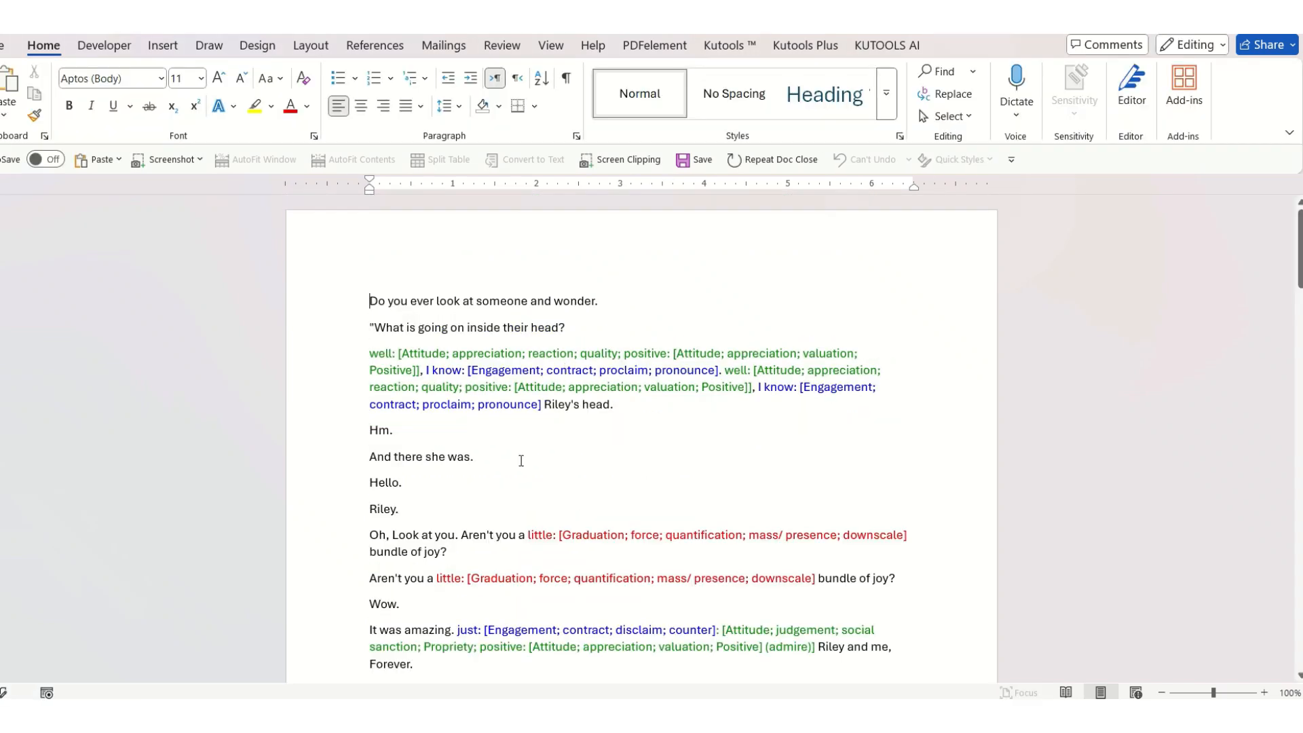
{"action": "left_click", "coordinate": [370, 354]}
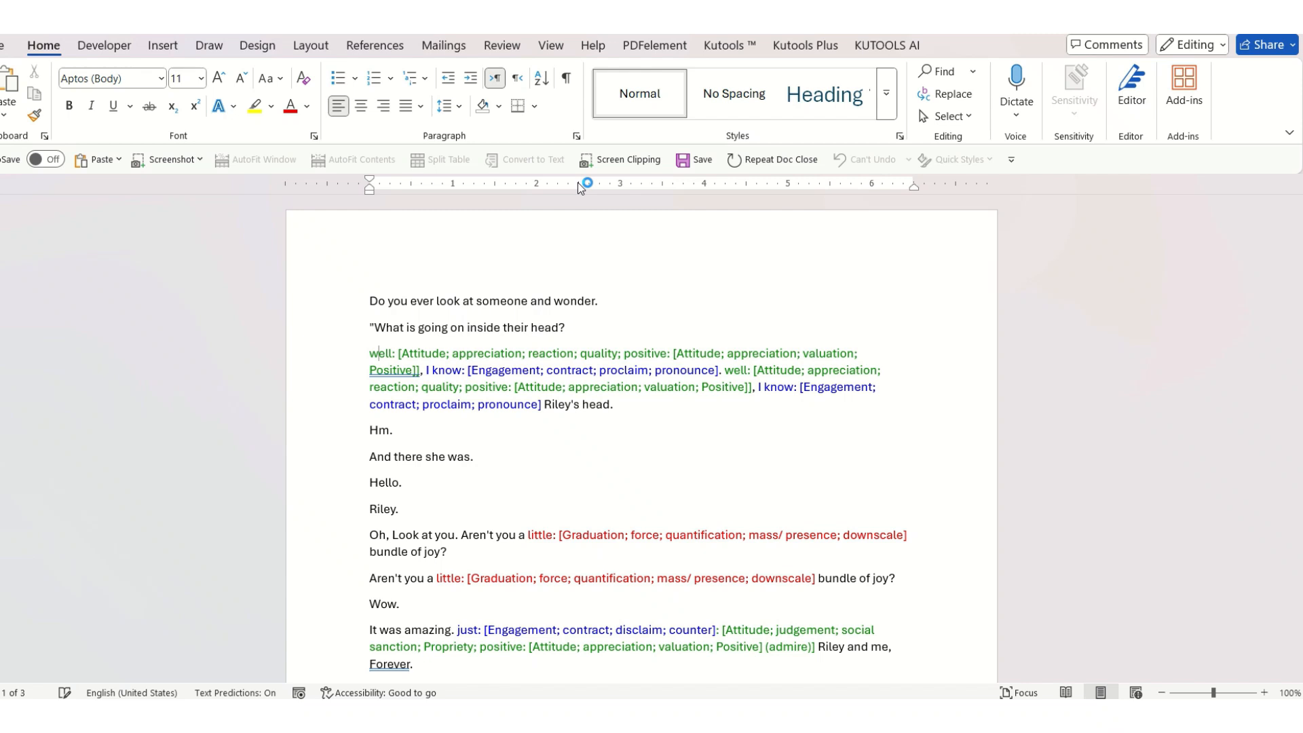
- Select all green Attitude tags by their similar formatting and copy them
{"action": "left_click", "coordinate": [688, 161]}
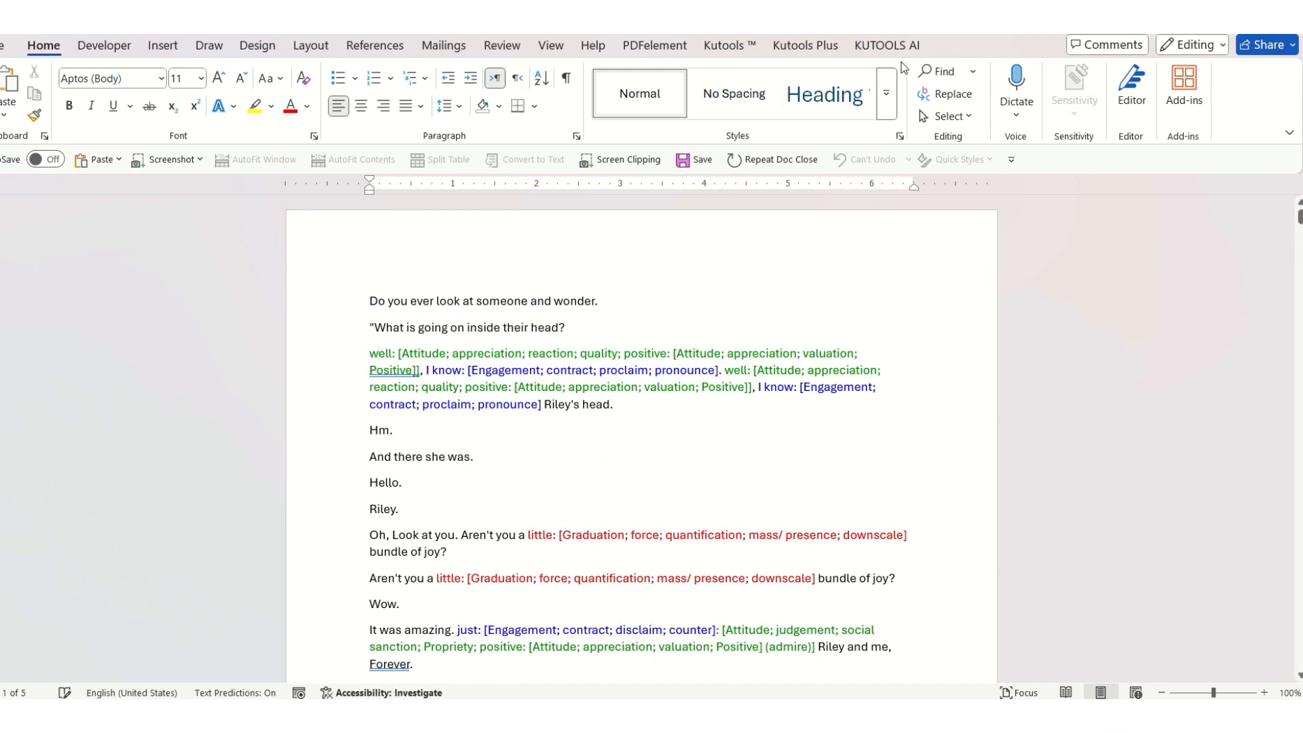
{"action": "left_click", "coordinate": [961, 119]}
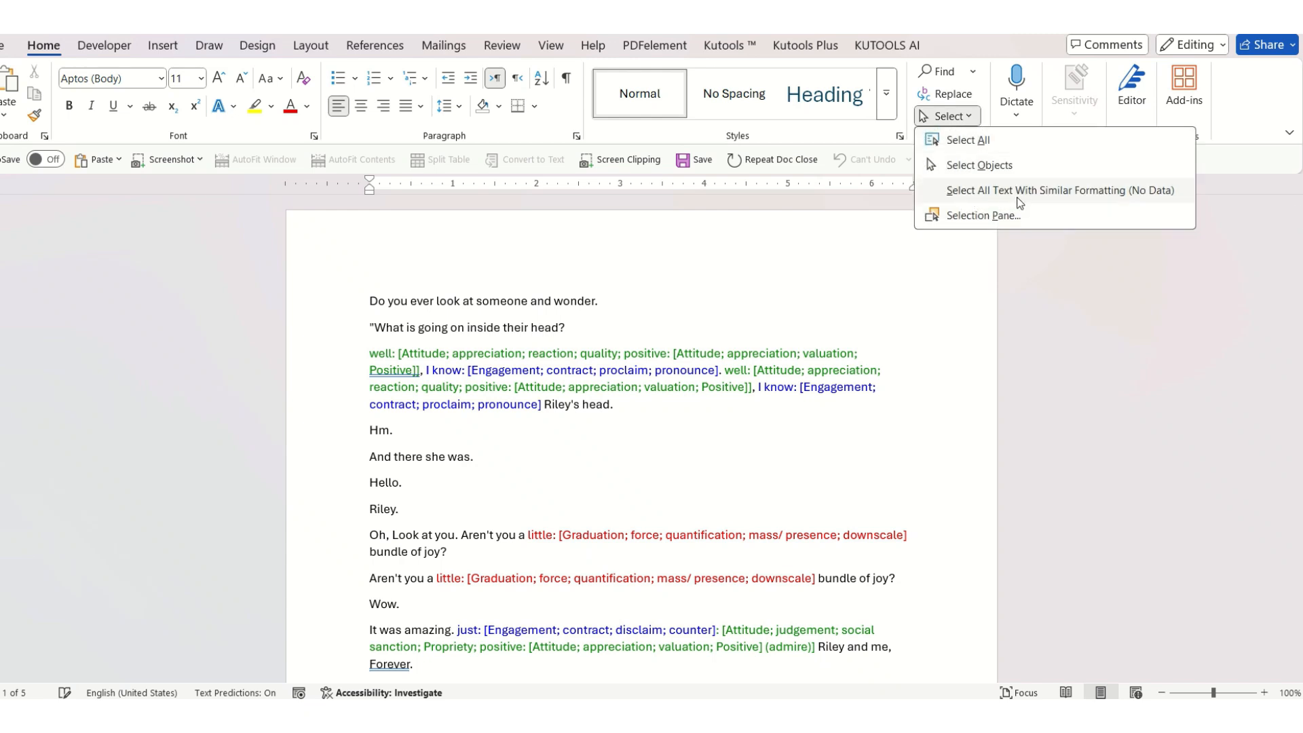
{"action": "left_click", "coordinate": [1110, 194]}
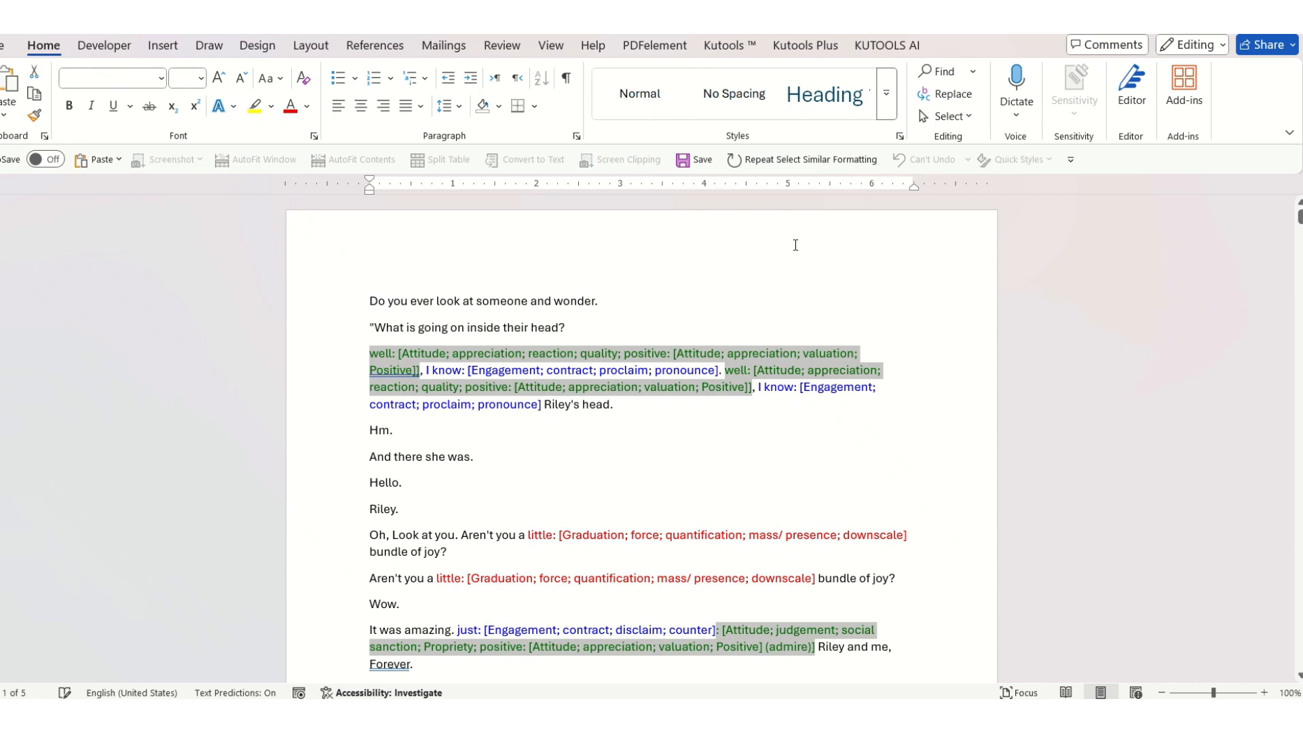
{"action": "key", "text": "ctrl+c"}
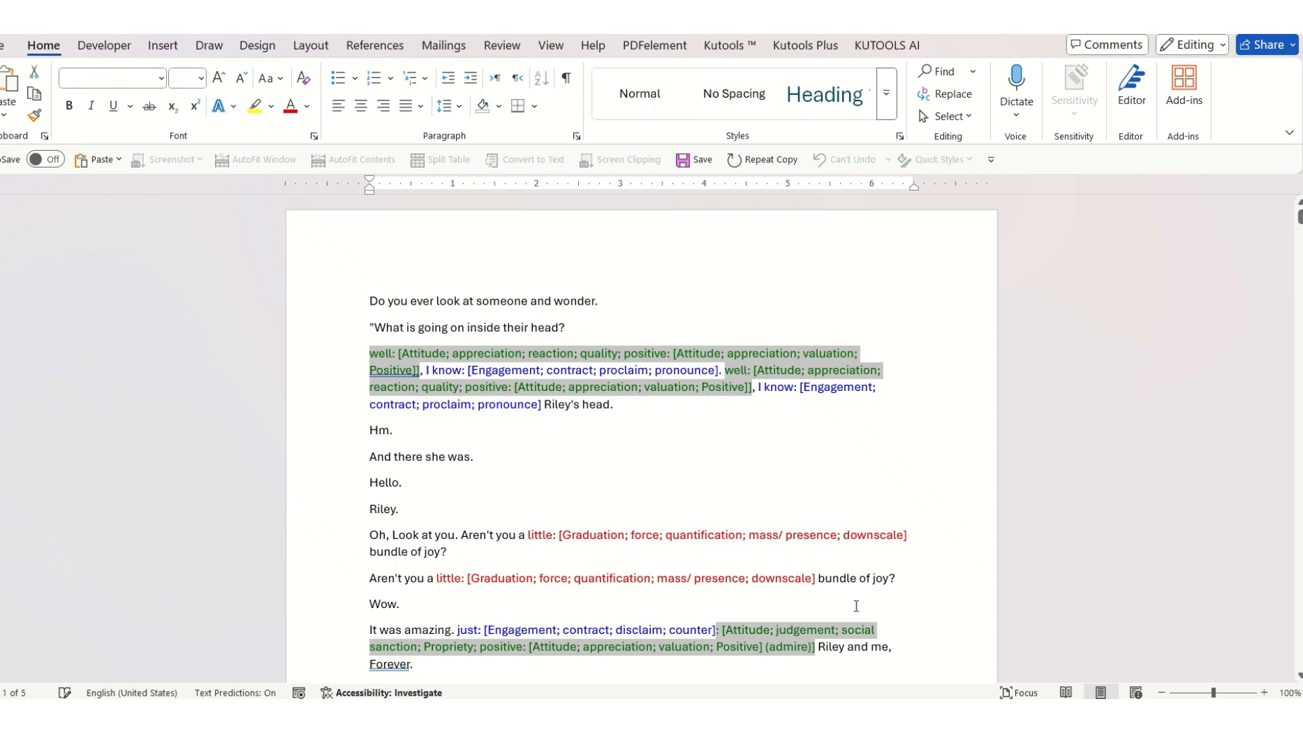
- Switch to the Appraisal Analysis Workbook in Excel and paste the Attitude tags into the Tags sheet starting at cell A1
{"action": "left_click", "coordinate": [778, 634]}
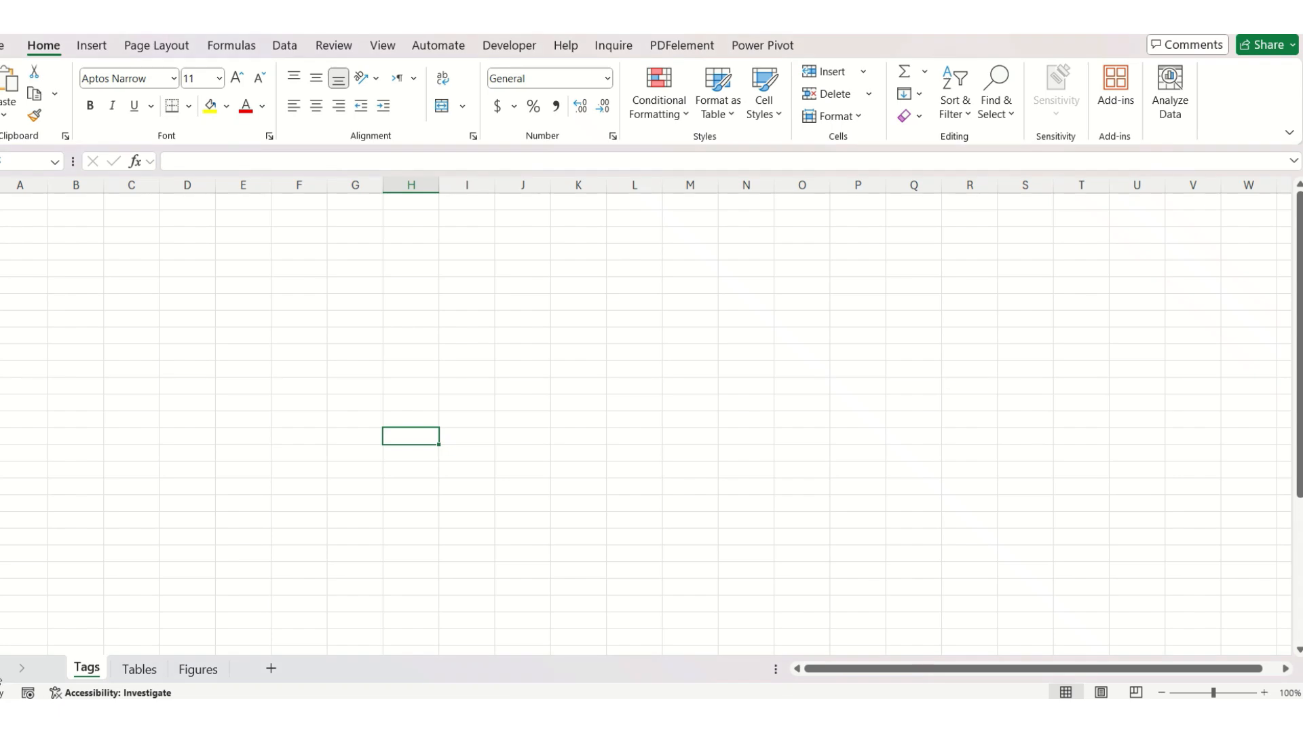
{"action": "scroll", "coordinate": [43, 343], "scroll_direction": "up", "scroll_amount": 1}
{"action": "scroll", "coordinate": [38, 253], "scroll_direction": "down", "scroll_amount": 1}
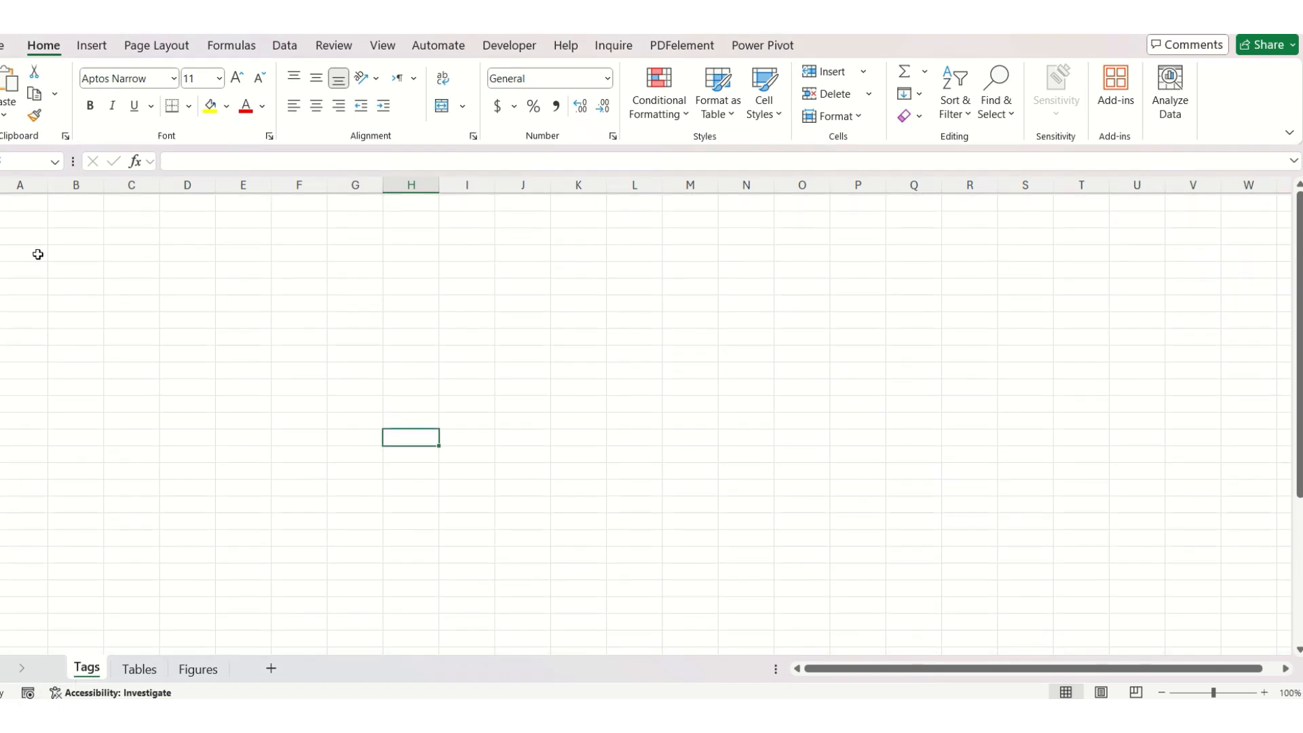
{"action": "left_click", "coordinate": [9, 200]}
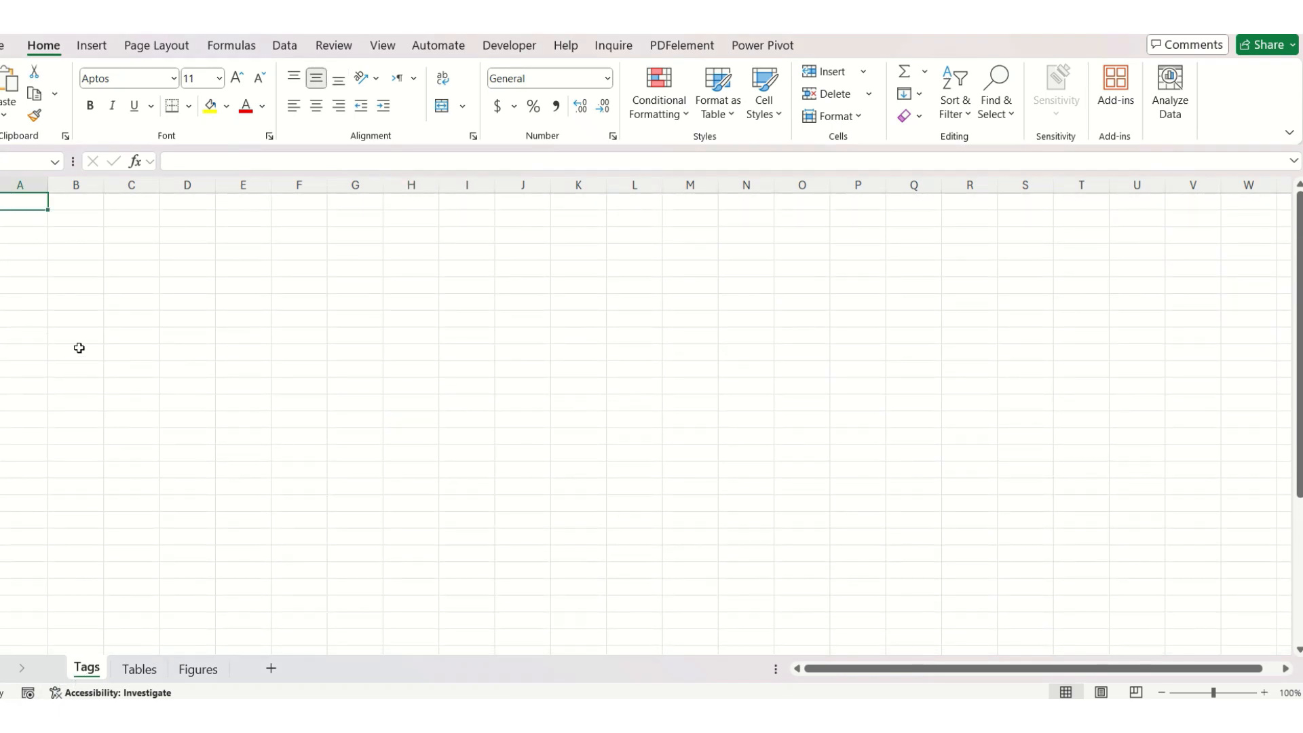
{"action": "left_click", "coordinate": [3, 89]}
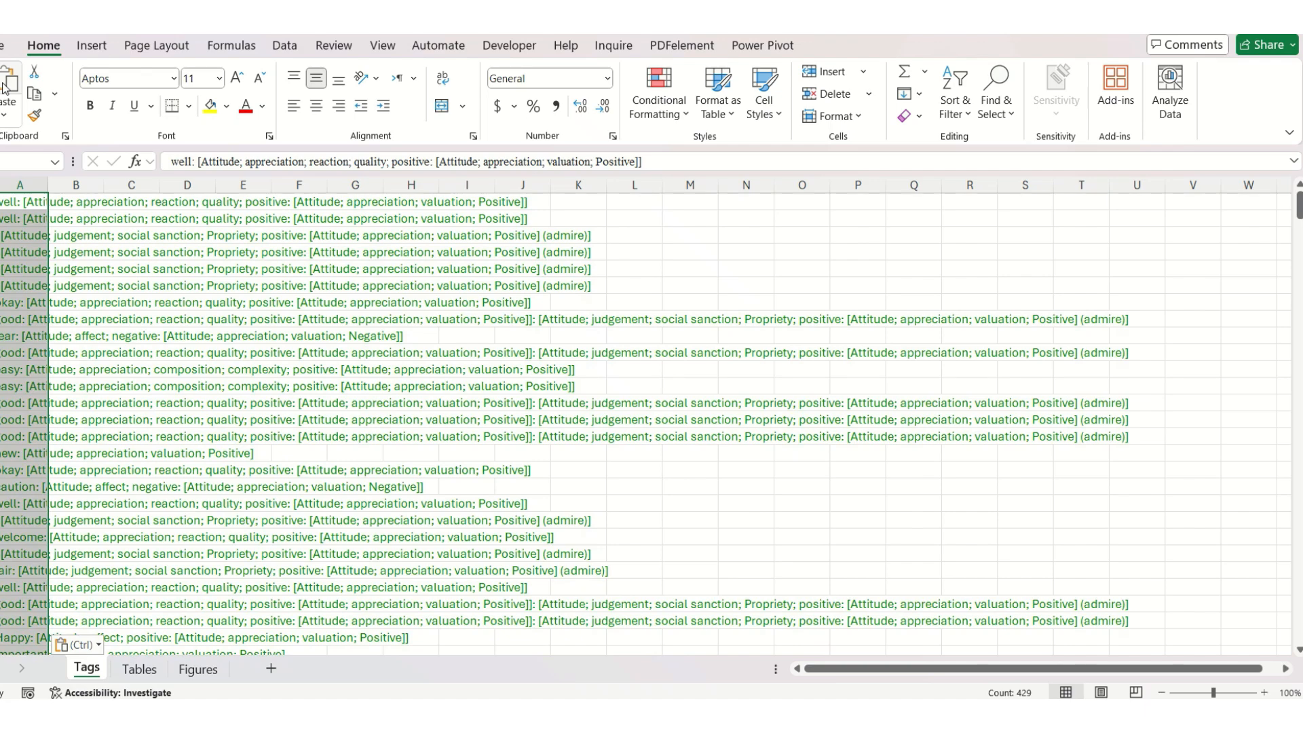
- Widen column A slightly and clear the Attitude "occurrences found in the text" line at the end of the pasted tags
{"action": "scroll", "coordinate": [39, 331], "scroll_direction": "down", "scroll_amount": 2}
{"action": "scroll", "coordinate": [38, 330], "scroll_direction": "down", "scroll_amount": 4}
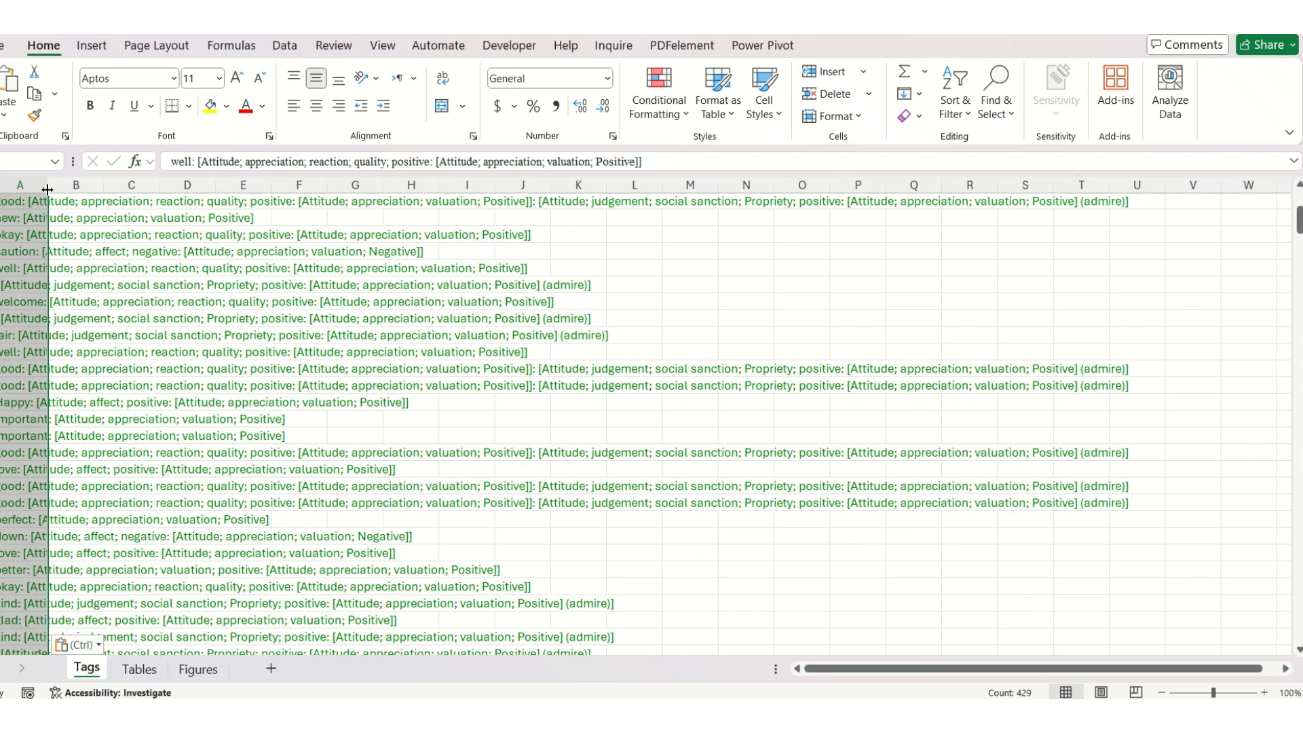
{"action": "left_click_drag", "start_coordinate": [47, 187], "coordinate": [56, 186]}
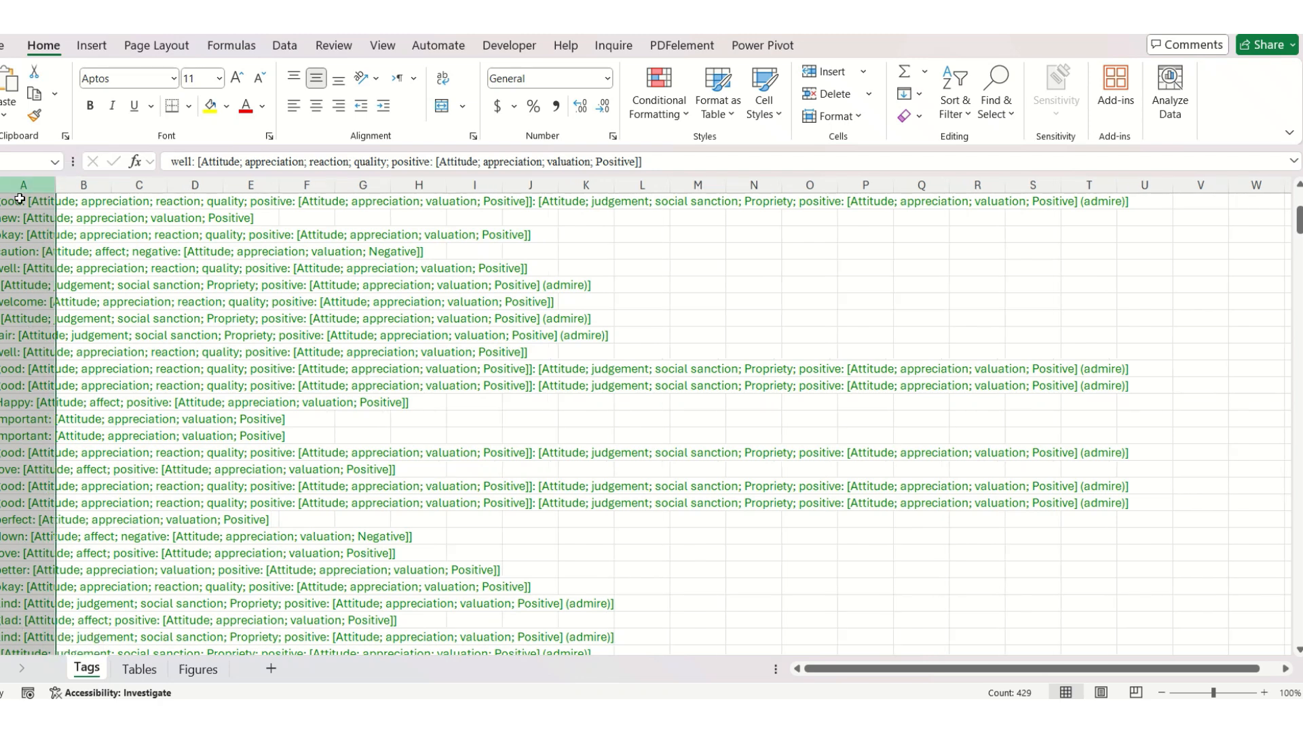
{"action": "left_click", "coordinate": [28, 380]}
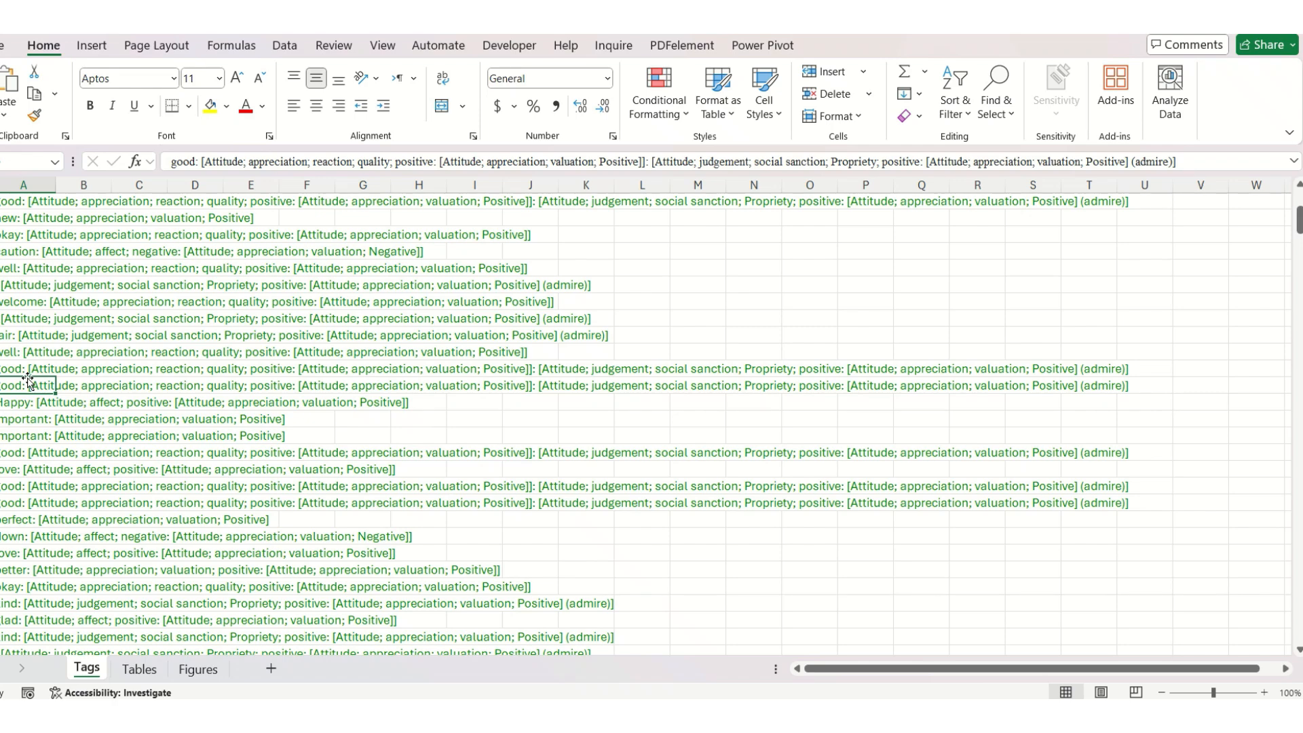
{"action": "scroll", "coordinate": [28, 380], "scroll_direction": "down", "scroll_amount": 10}
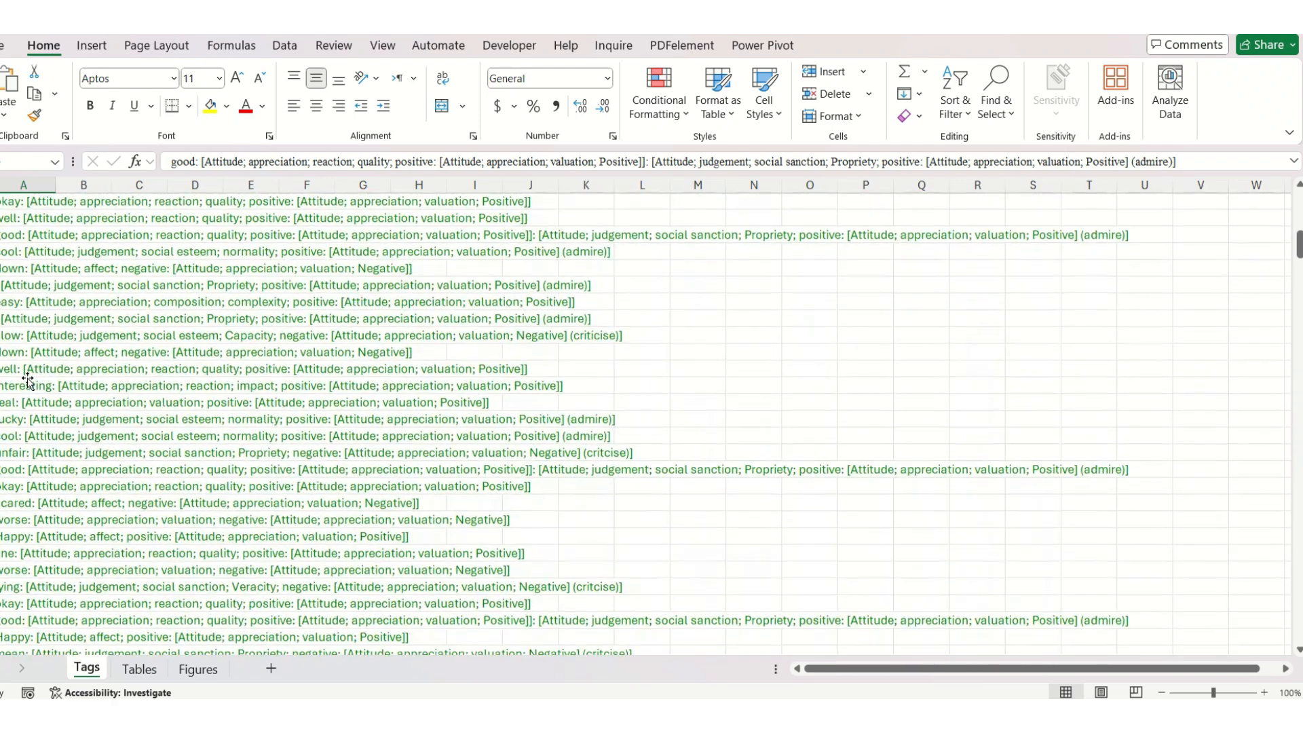
{"action": "scroll", "coordinate": [27, 380], "scroll_direction": "down", "scroll_amount": 3}
{"action": "left_click", "coordinate": [26, 425]}
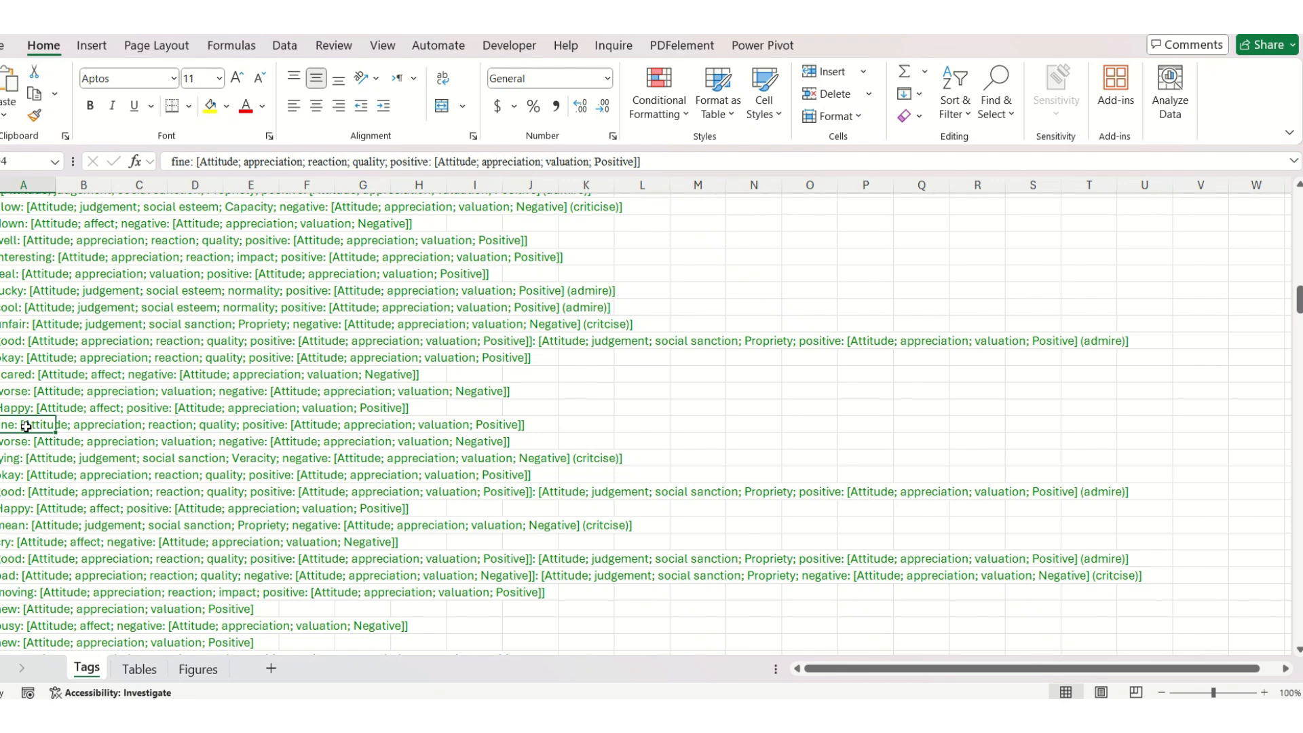
{"action": "key", "text": "ctrl+Down"}
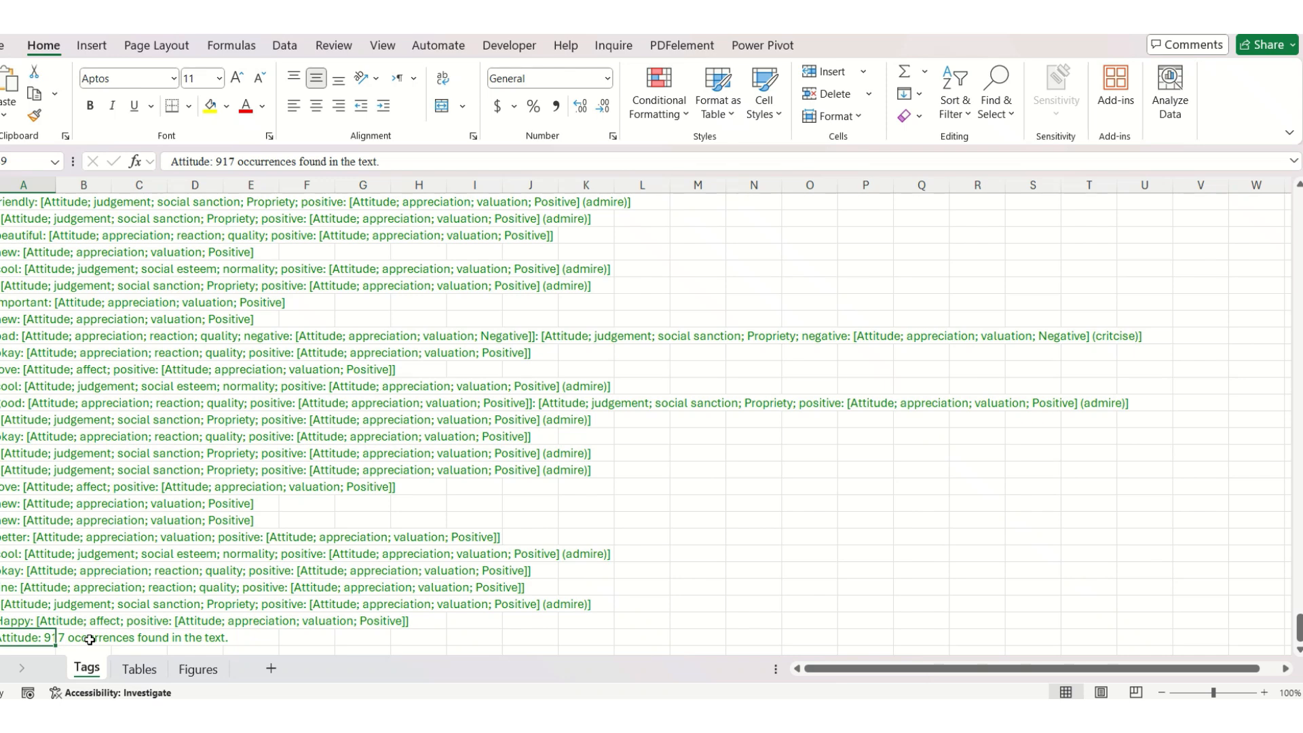
{"action": "key", "text": "Delete"}
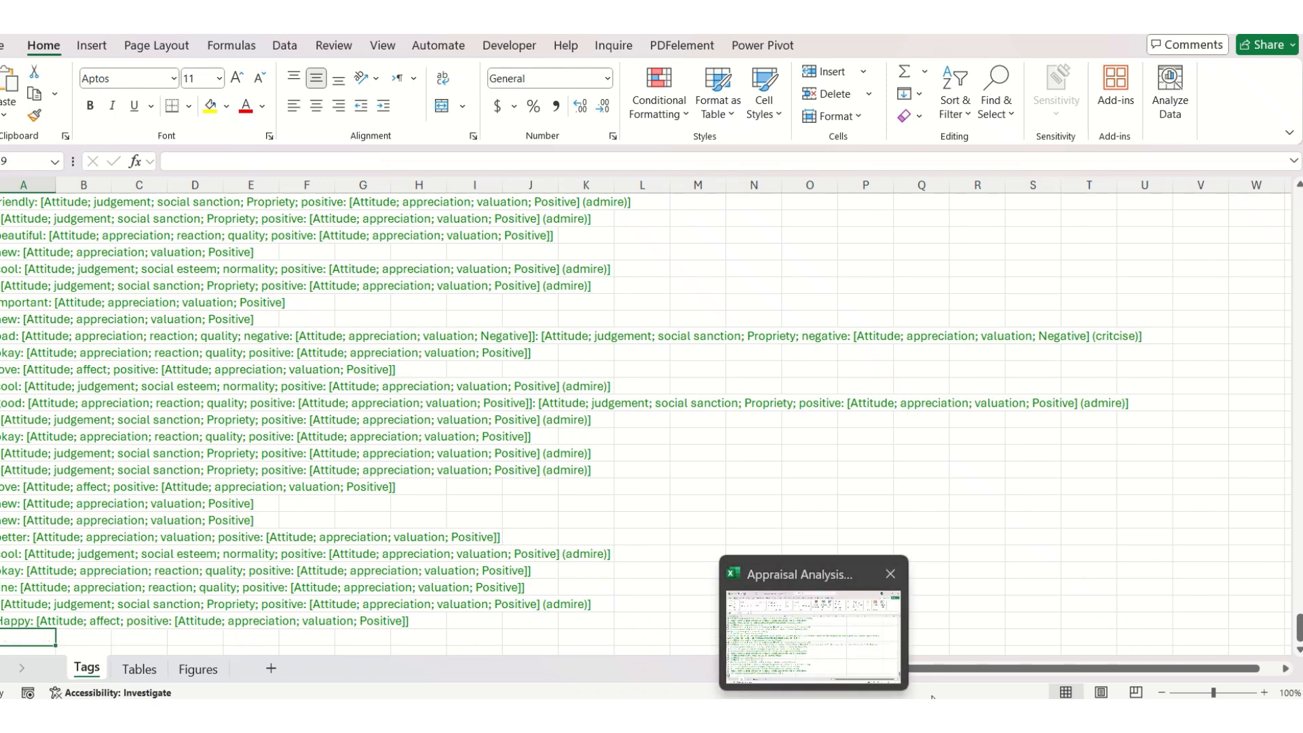
- Switch to the Inside Out document in Word, then select all blue Engagement tags by similar formatting and copy them
{"action": "mouse_move", "coordinate": [924, 716]}
{"action": "left_click", "coordinate": [908, 637]}
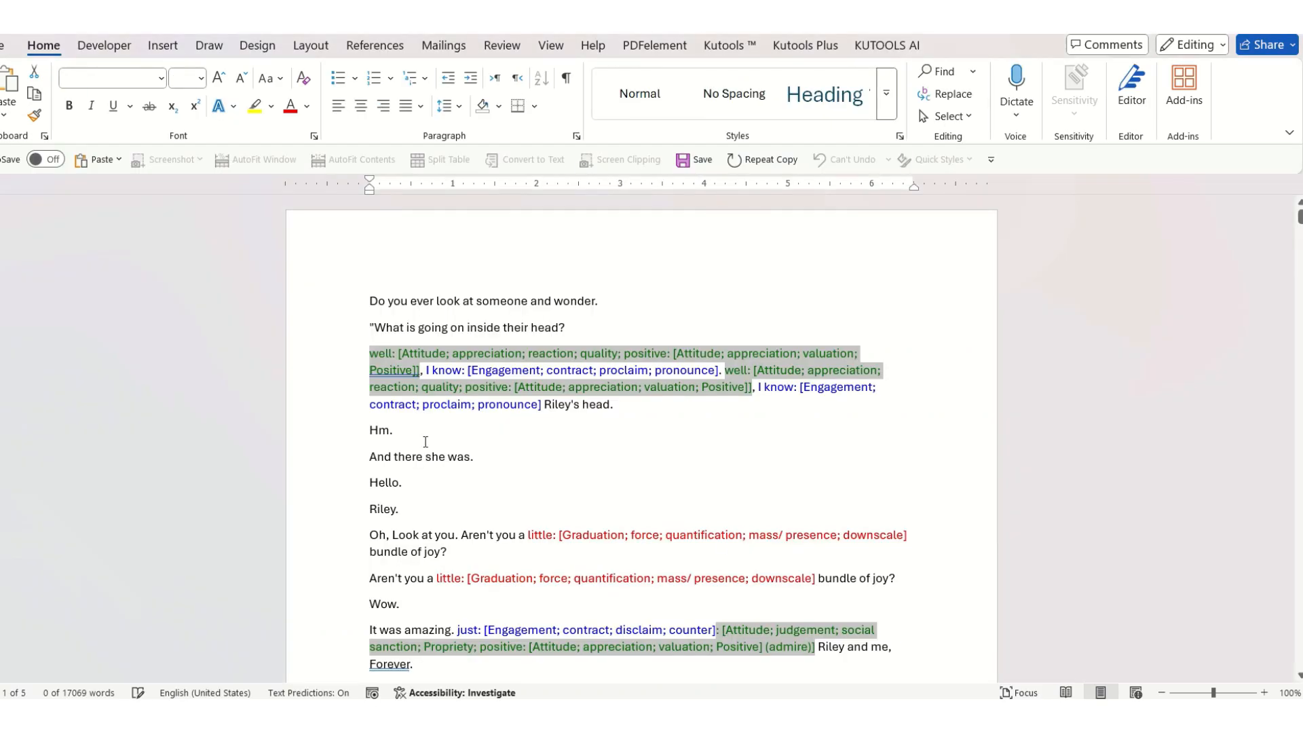
{"action": "left_click", "coordinate": [497, 436]}
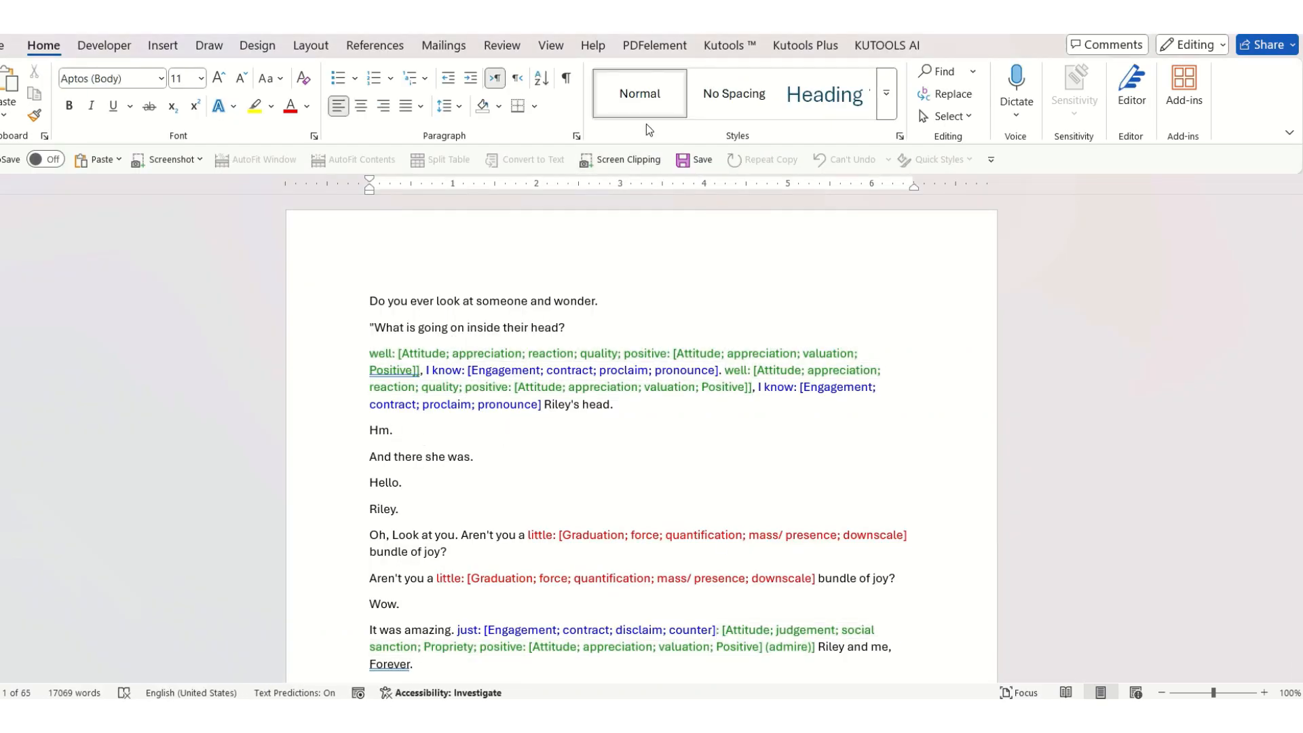
{"action": "left_click", "coordinate": [959, 119]}
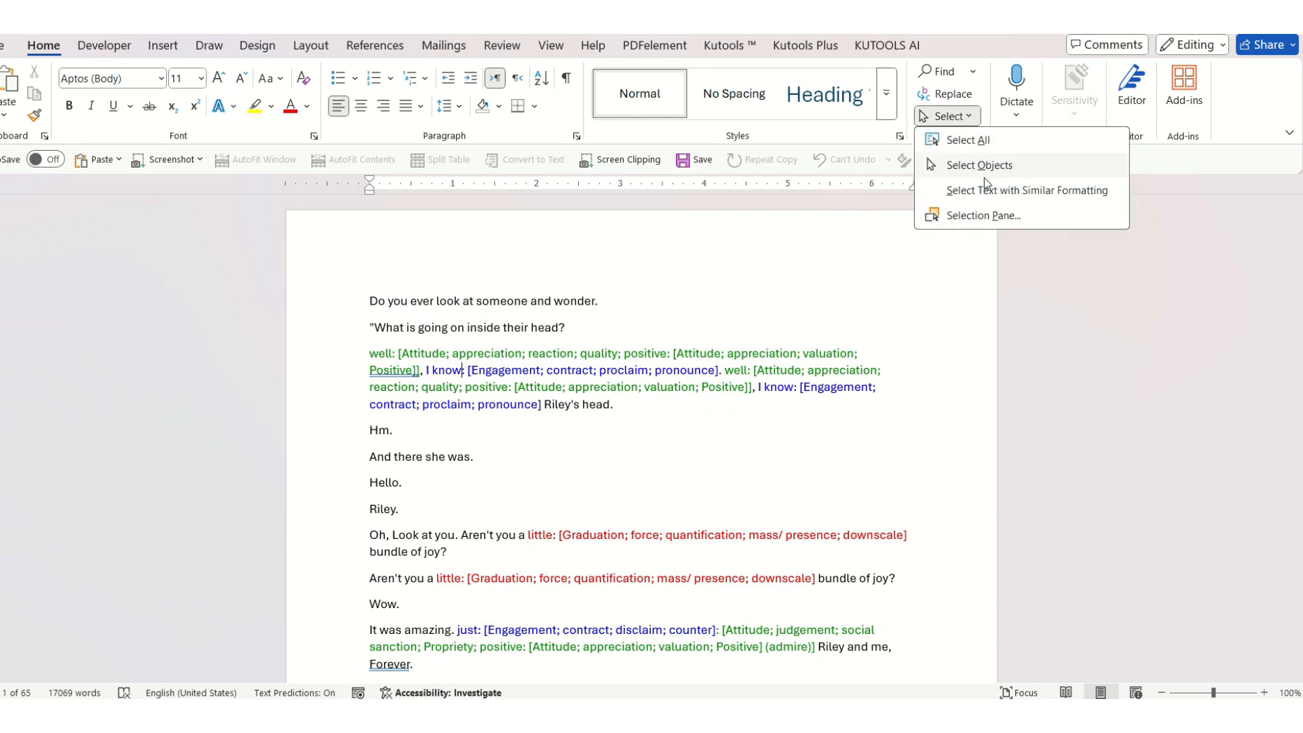
{"action": "left_click", "coordinate": [987, 189]}
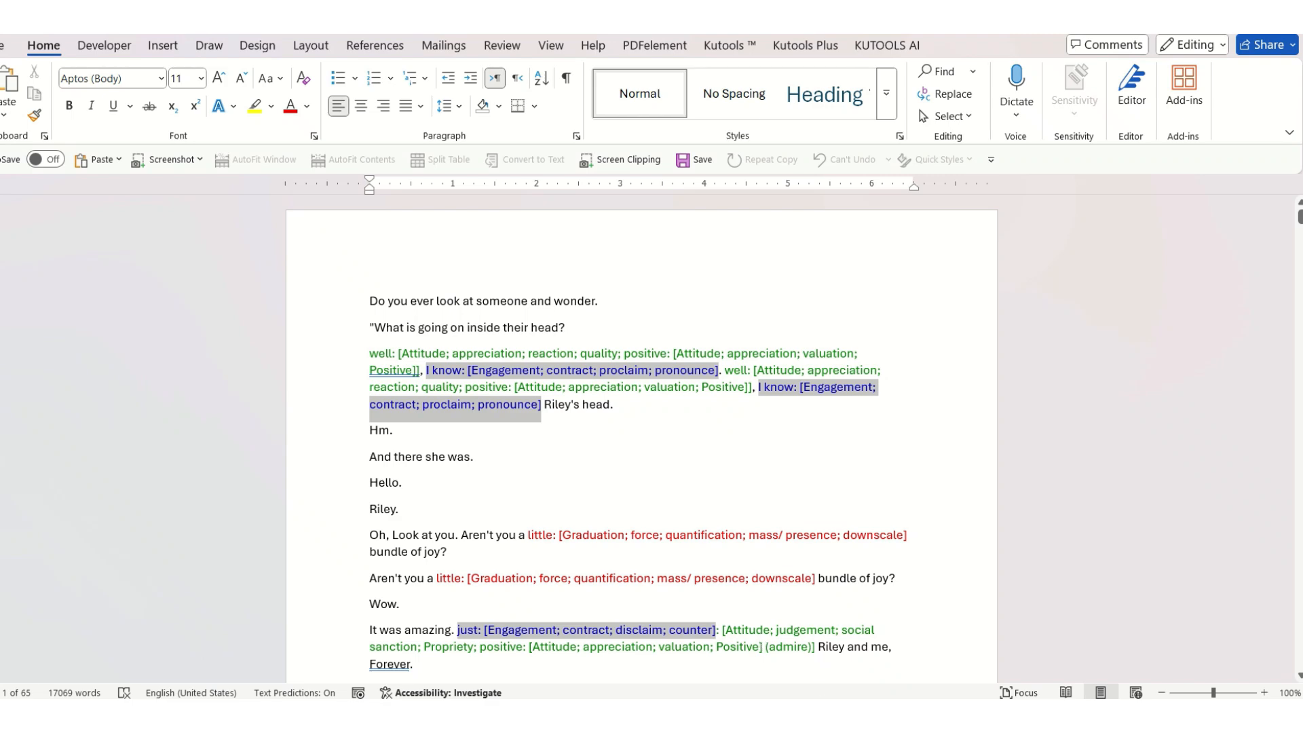
- Switch to Excel, paste the Engagement tags directly below the Attitude tags, and clear the Engagement occurrences line at their end
{"action": "mouse_move", "coordinate": [852, 714]}
{"action": "left_click", "coordinate": [741, 712]}
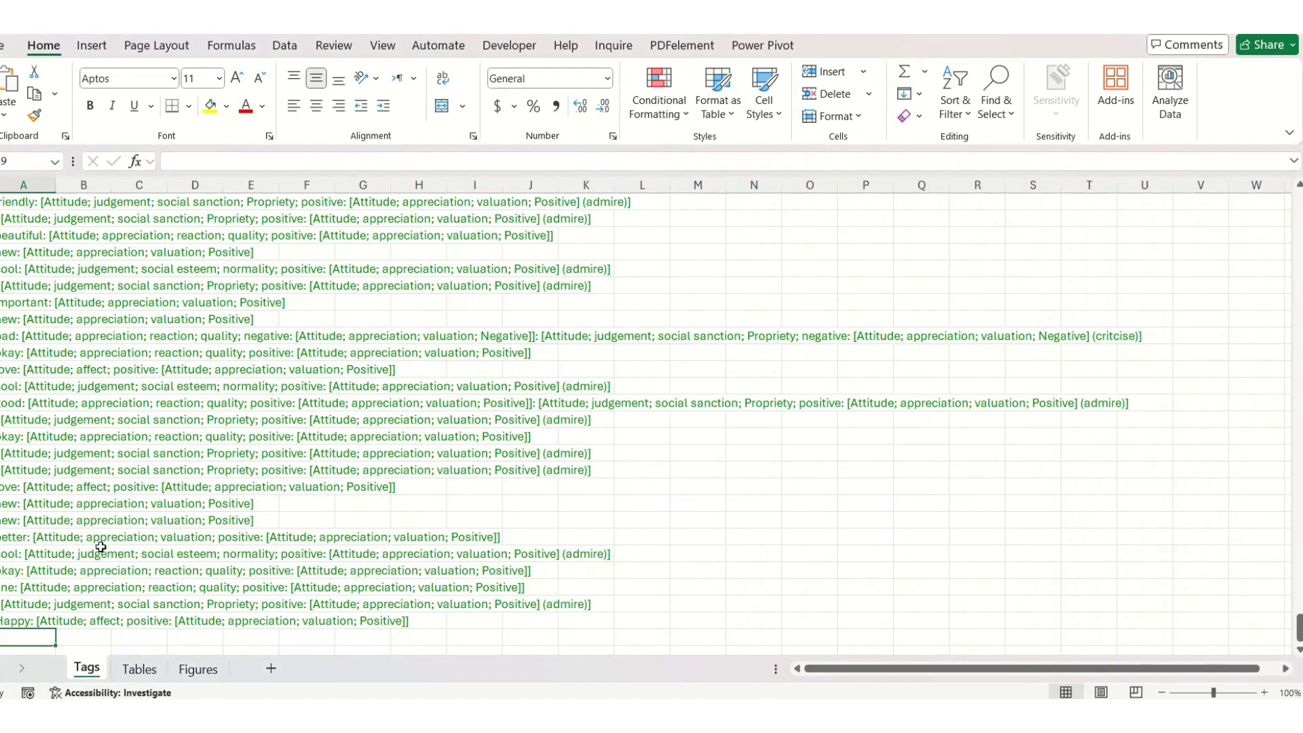
{"action": "key", "text": "ctrl+v"}
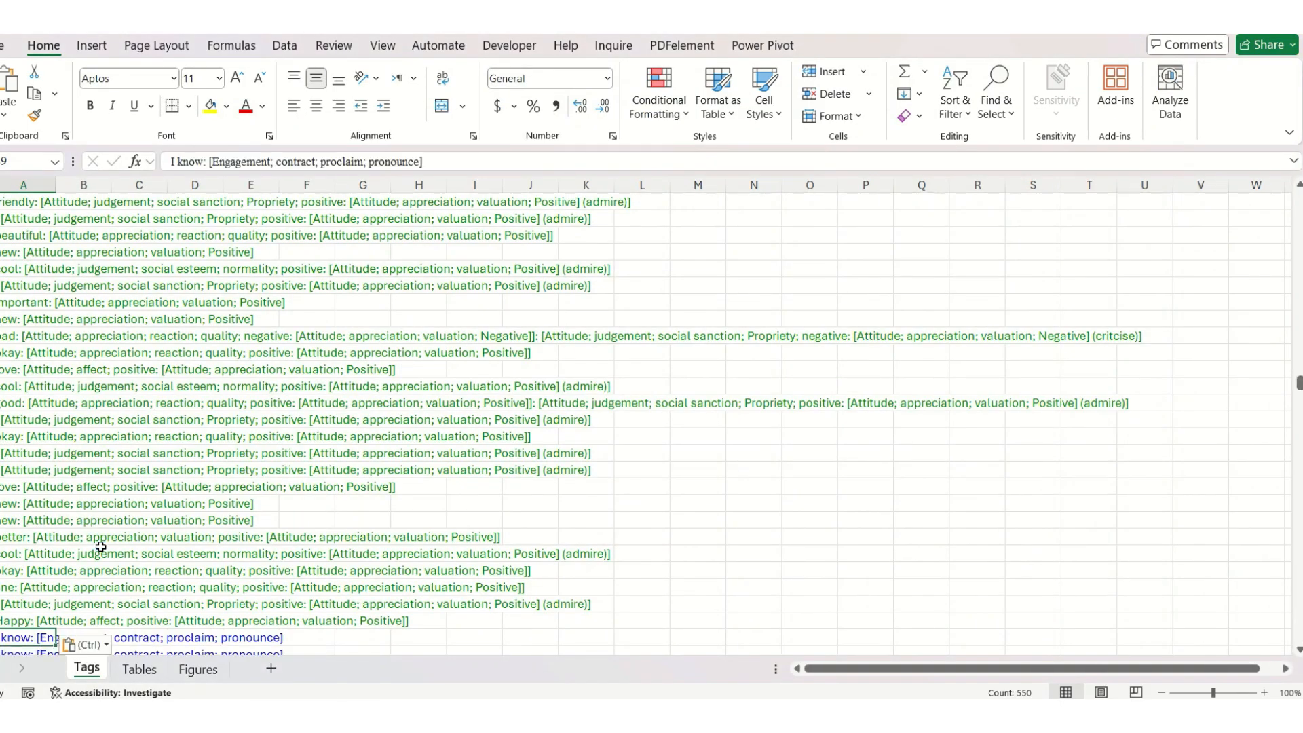
{"action": "key", "text": "ctrl+Down"}
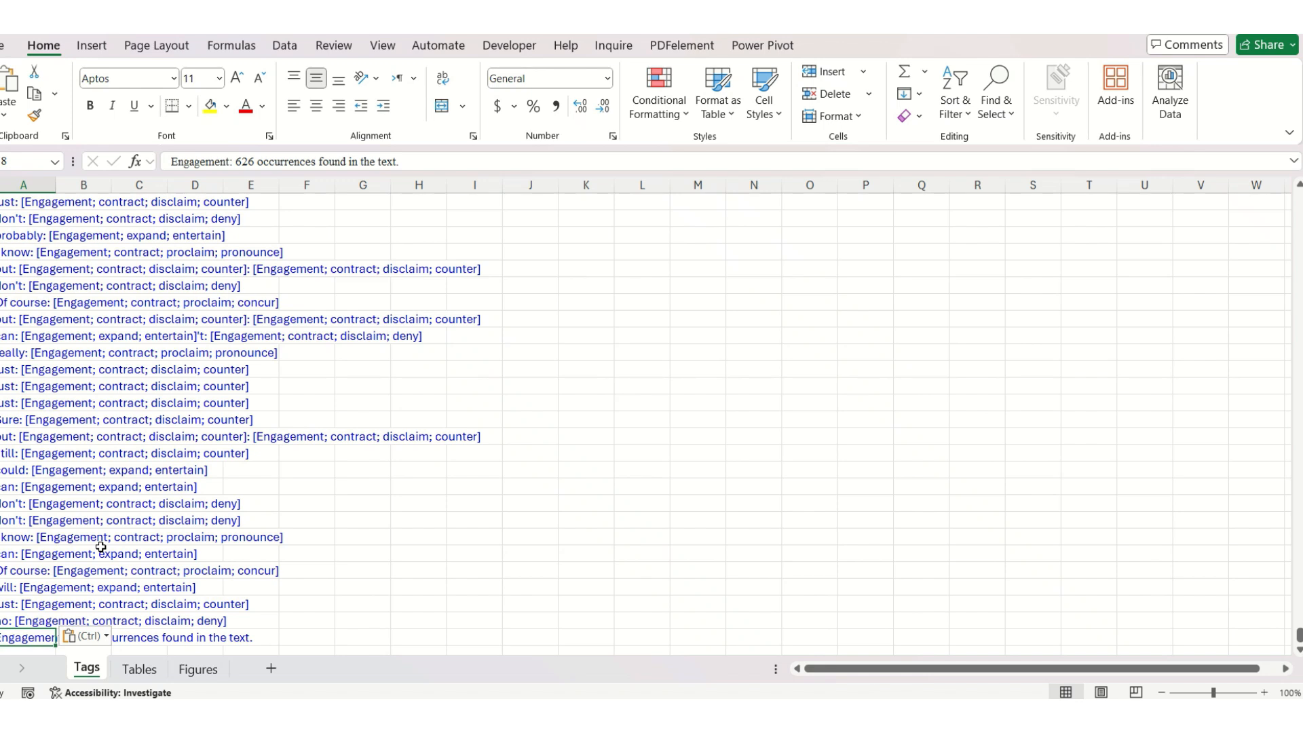
{"action": "key", "text": "Delete"}
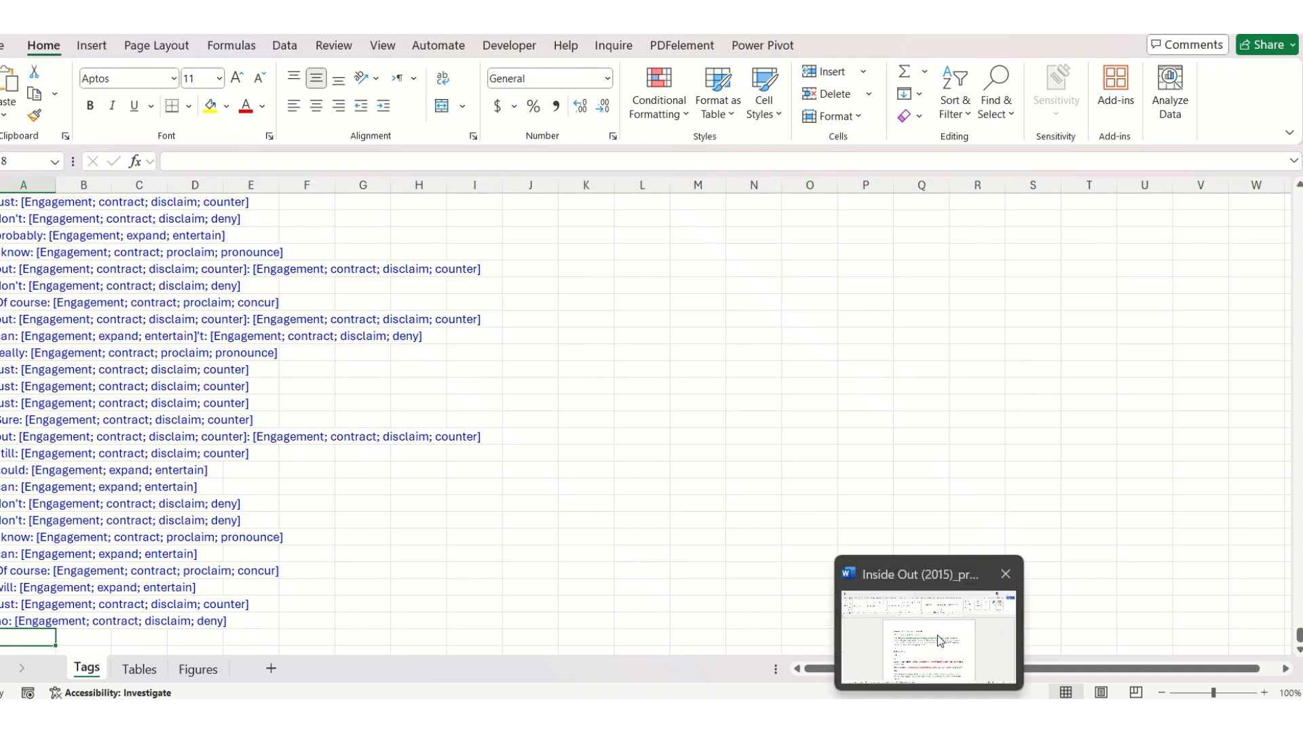
- Switch back to the Inside Out document in Word and copy all red Graduation tags, selected by similar formatting
{"action": "left_click", "coordinate": [942, 621]}
{"action": "left_click", "coordinate": [618, 535]}
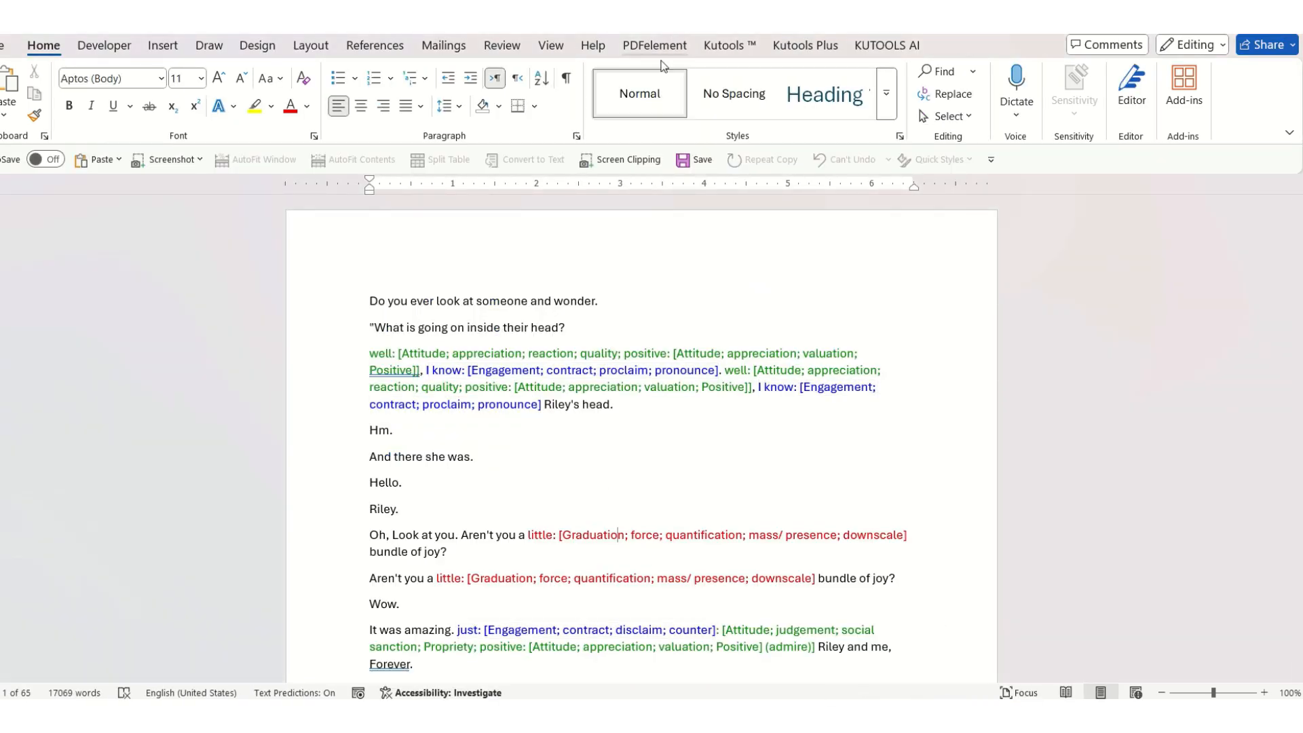
{"action": "left_click", "coordinate": [959, 124]}
{"action": "left_click", "coordinate": [980, 199]}
{"action": "key", "text": "ctrl+c"}
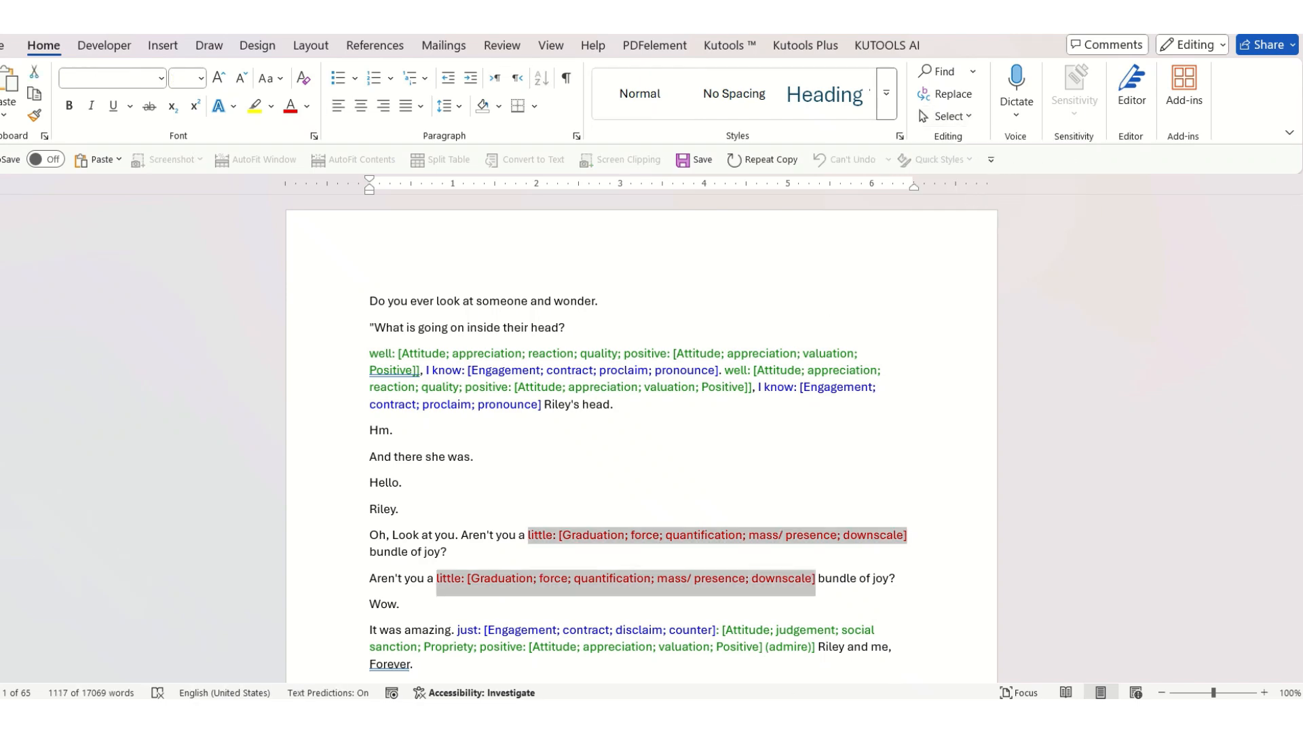
- Switch to Excel, paste the Graduation tags below the Engagement tags, and clear the Graduation occurrences line at their end
{"action": "left_click", "coordinate": [770, 715]}
{"action": "key", "text": "ctrl+v"}
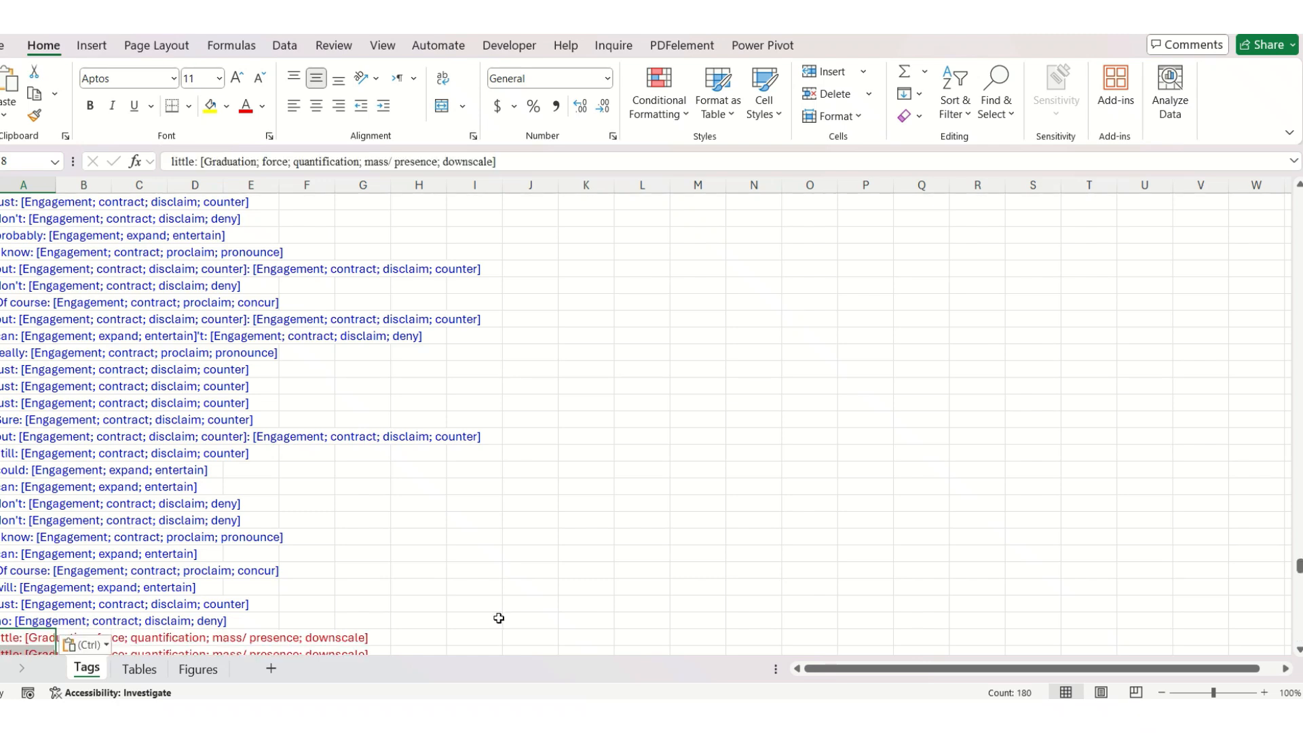
{"action": "key", "text": "ctrl+Down"}
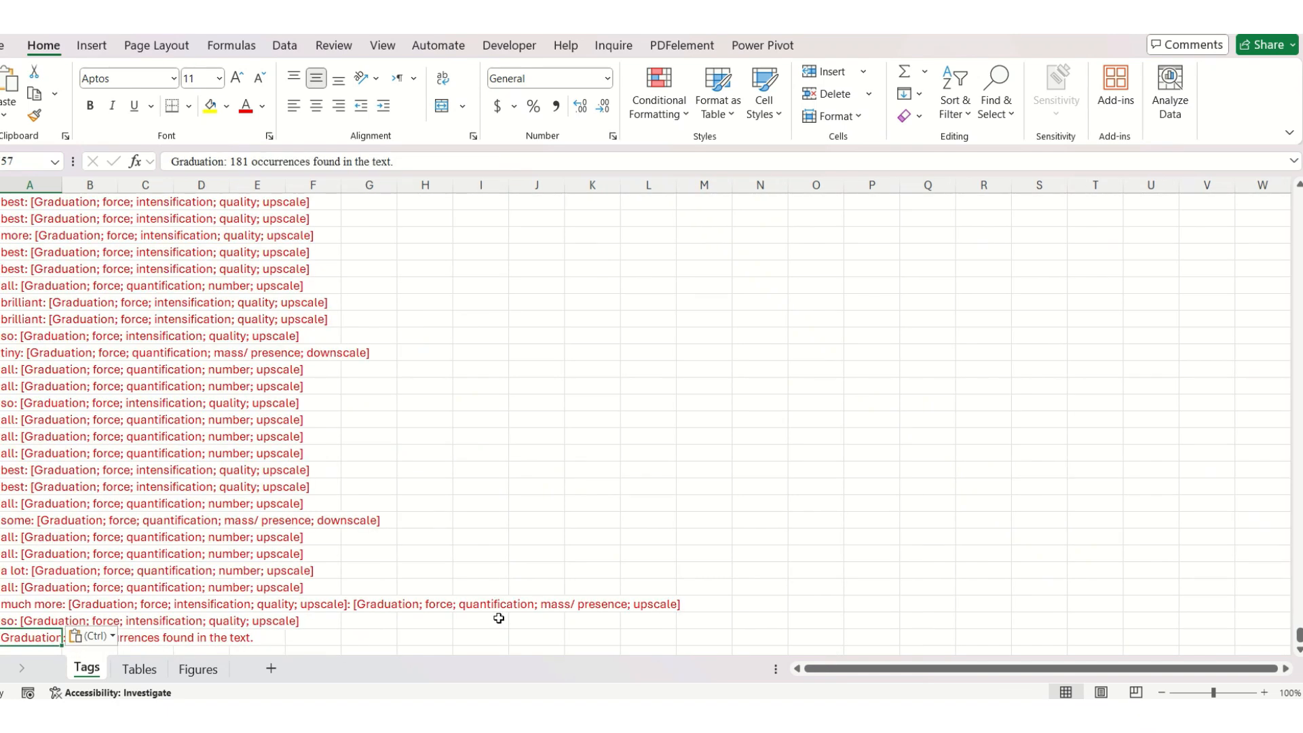
{"action": "key", "text": "Delete"}
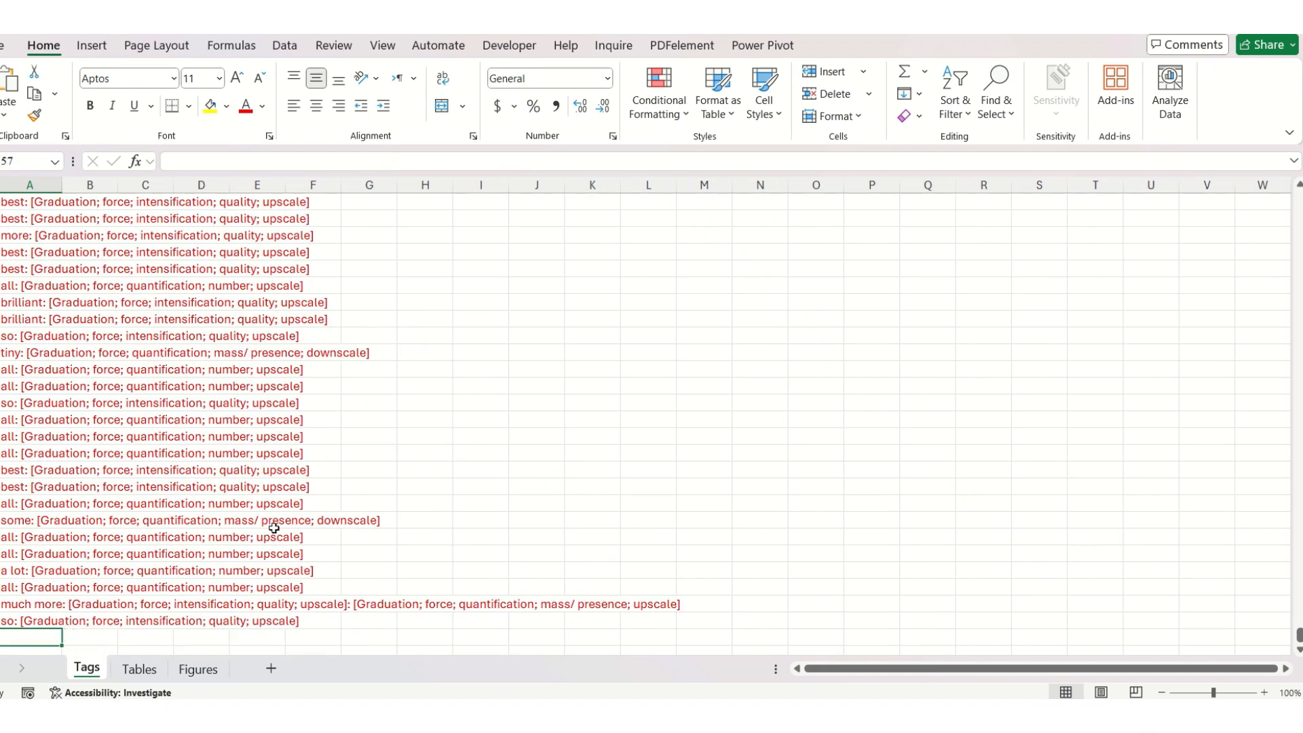
{"action": "left_click", "coordinate": [78, 501]}
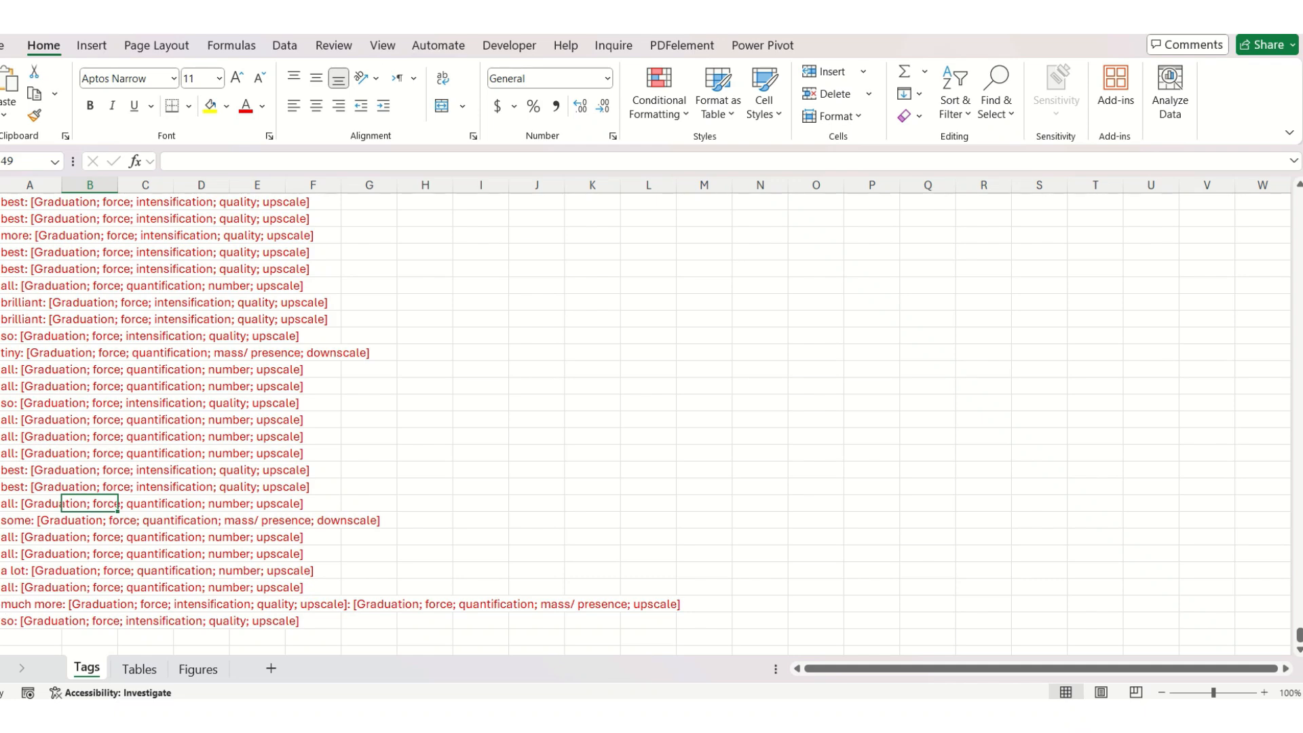
{"action": "left_click_drag", "start_coordinate": [530, 25], "coordinate": [519, 25]}
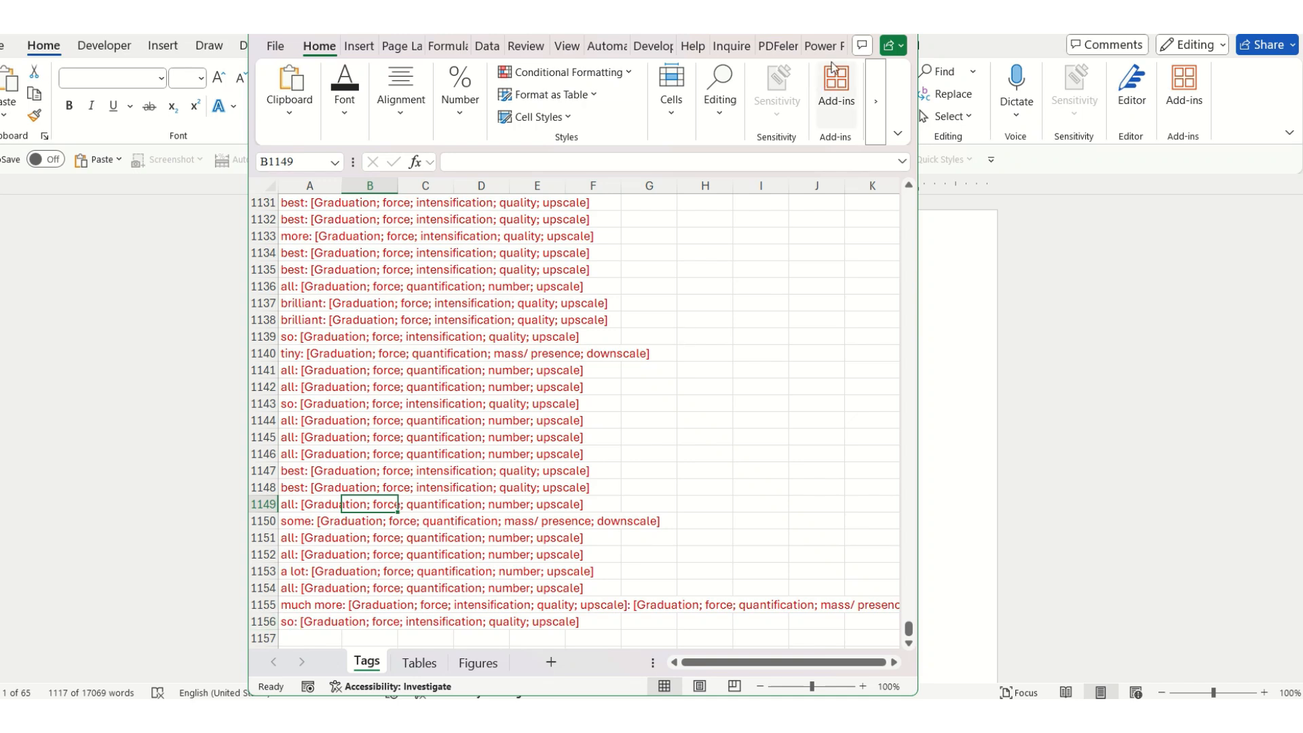
{"action": "left_click", "coordinate": [858, 23]}
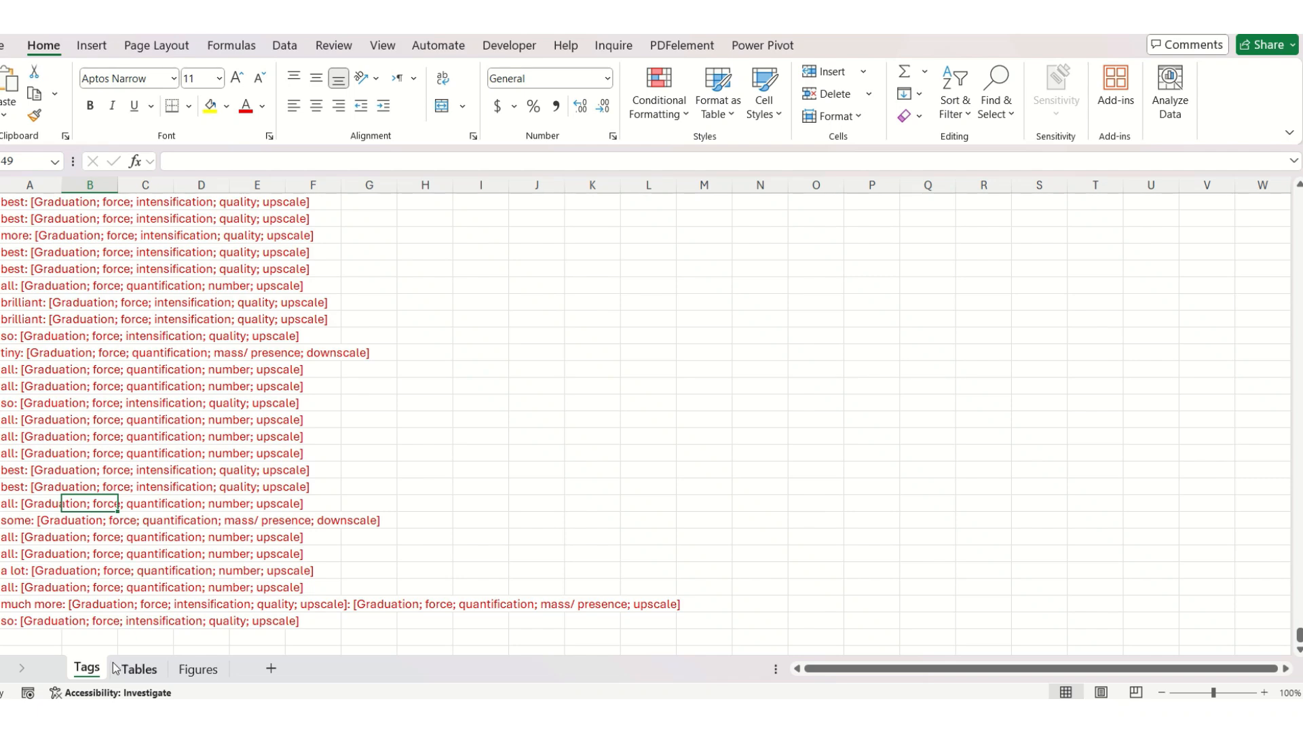
- Review the Appraisal, Attitude, Engagement, Affect, Appreciation and Judgment tables on the Tables sheet
{"action": "left_click", "coordinate": [136, 668]}
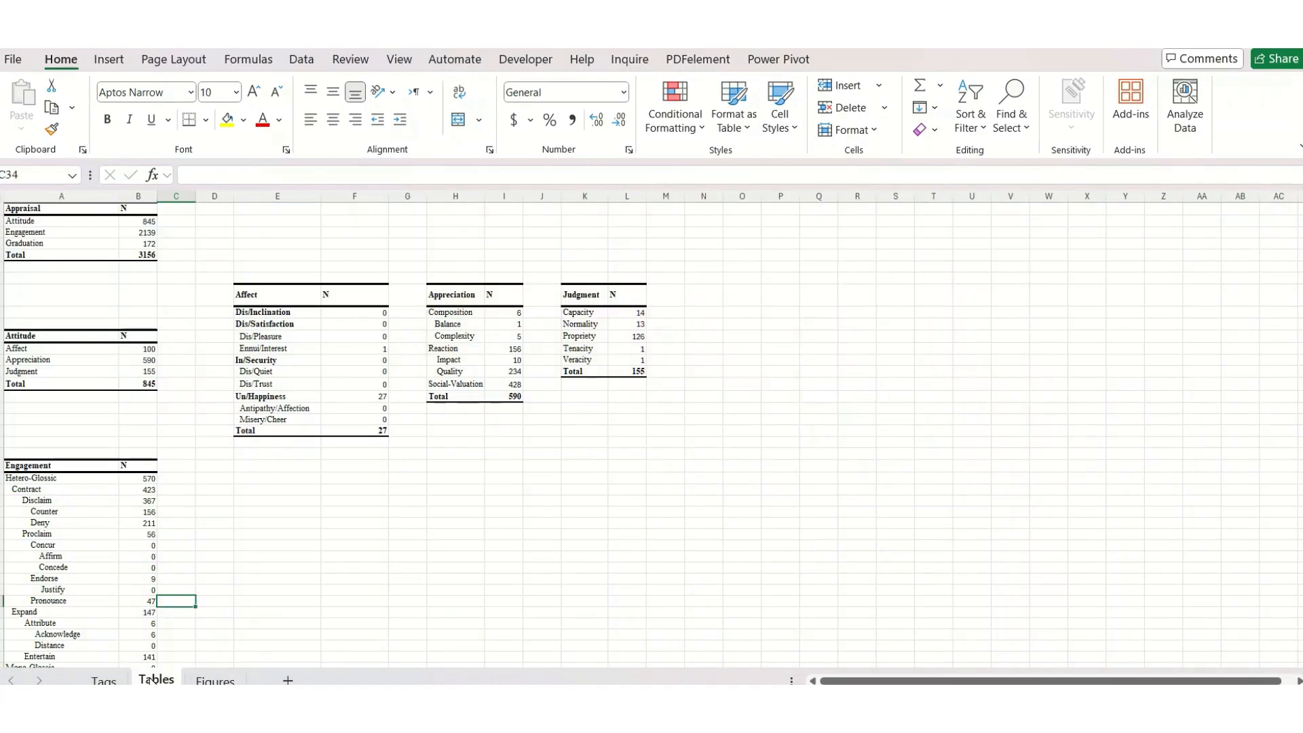
{"action": "scroll", "coordinate": [217, 392], "scroll_direction": "down", "scroll_amount": 7}
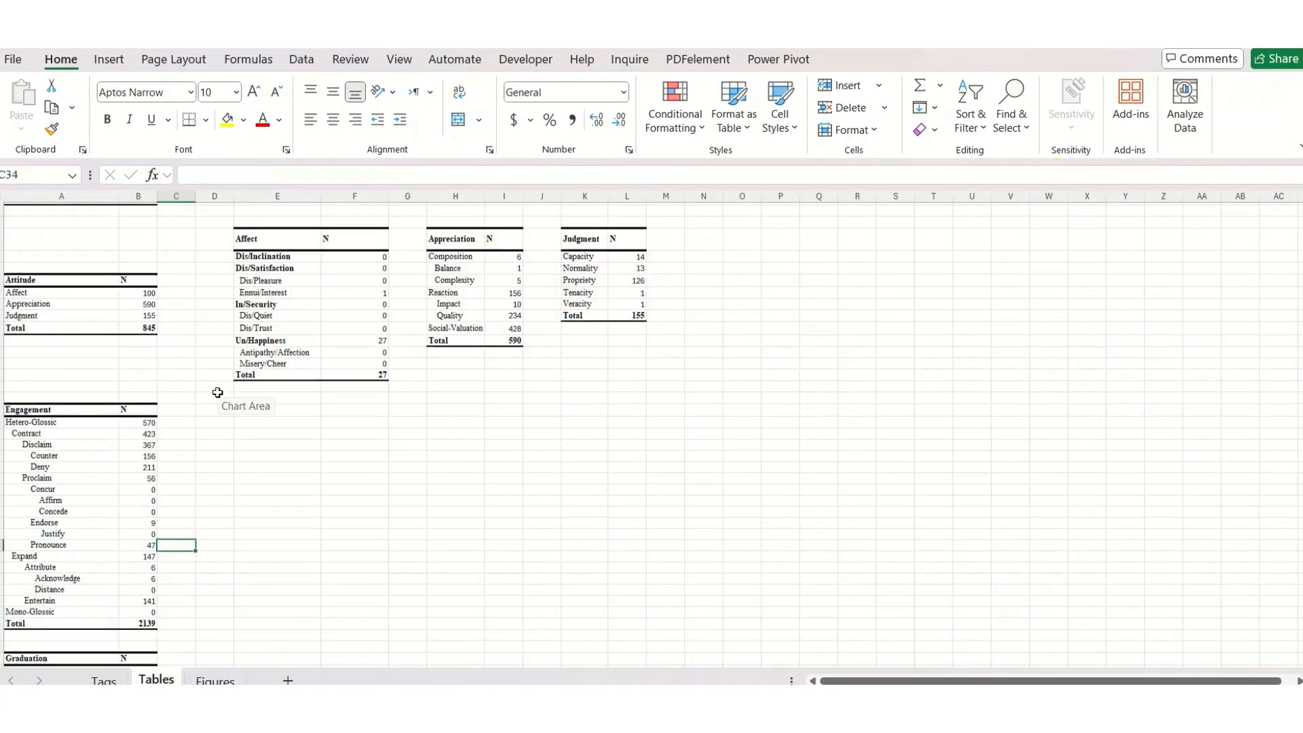
{"action": "scroll", "coordinate": [217, 393], "scroll_direction": "up", "scroll_amount": 7}
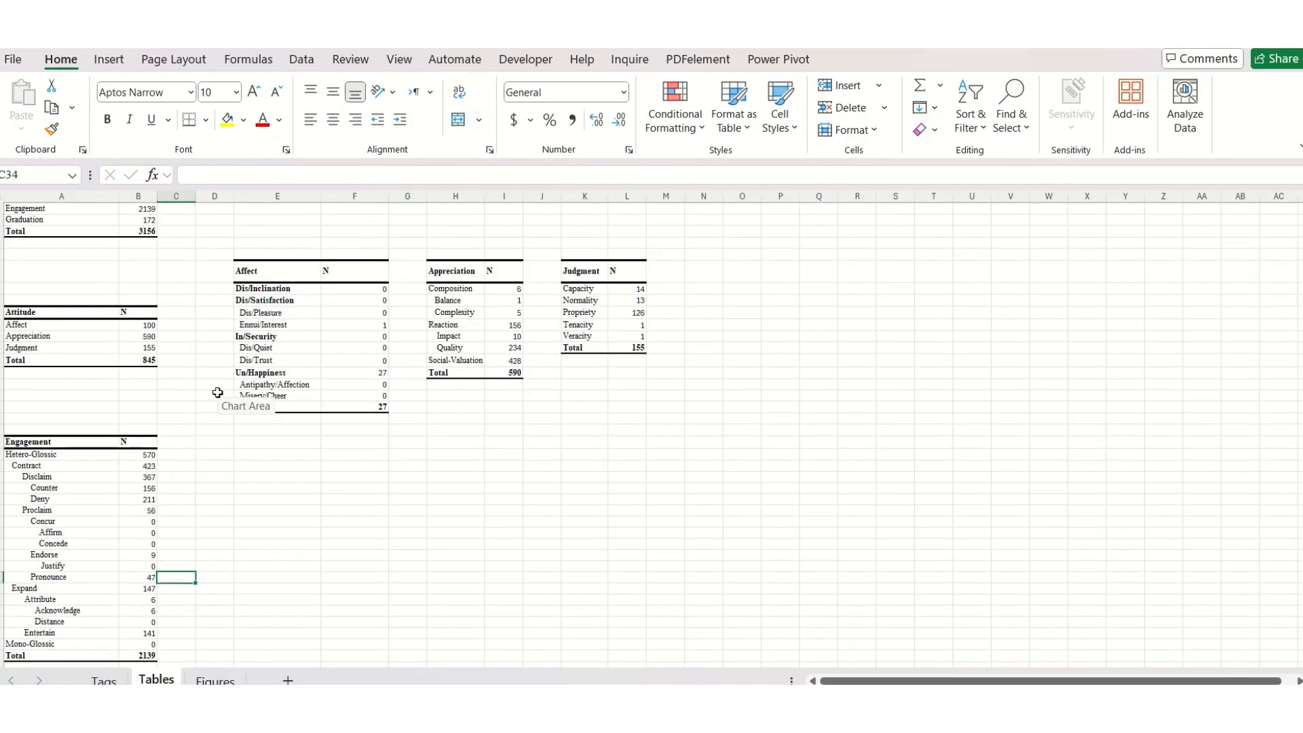
{"action": "left_click", "coordinate": [200, 295]}
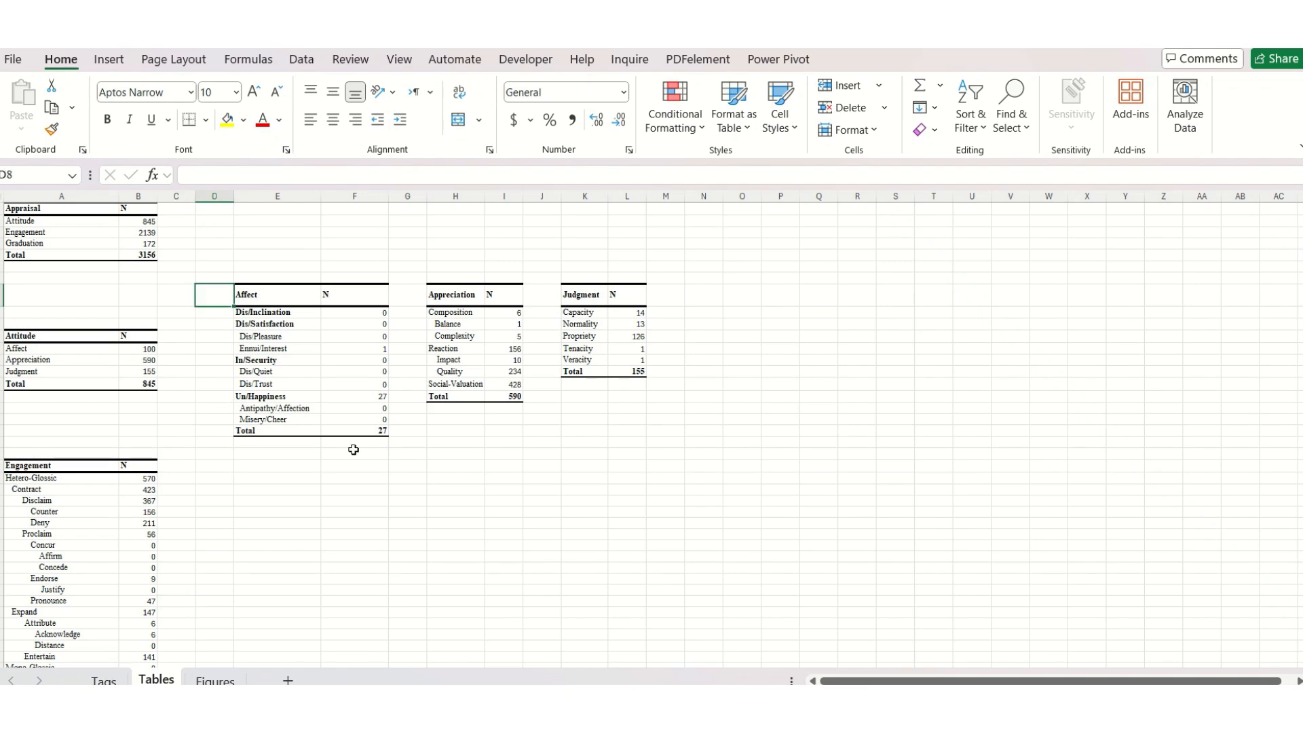
- Examine the Attitude tags in column A of the Tags sheet and the Appraisal table's total formula on the Tables sheet
{"action": "left_click", "coordinate": [104, 680]}
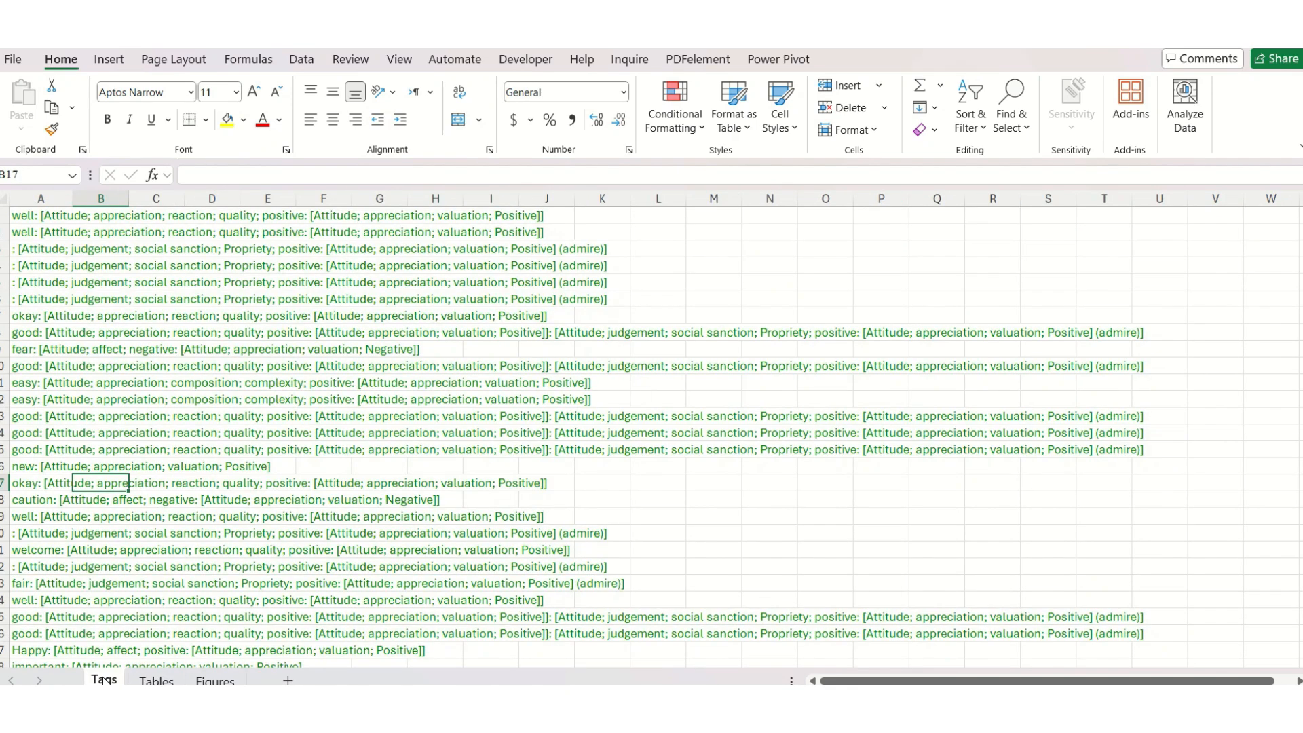
{"action": "left_click", "coordinate": [70, 277]}
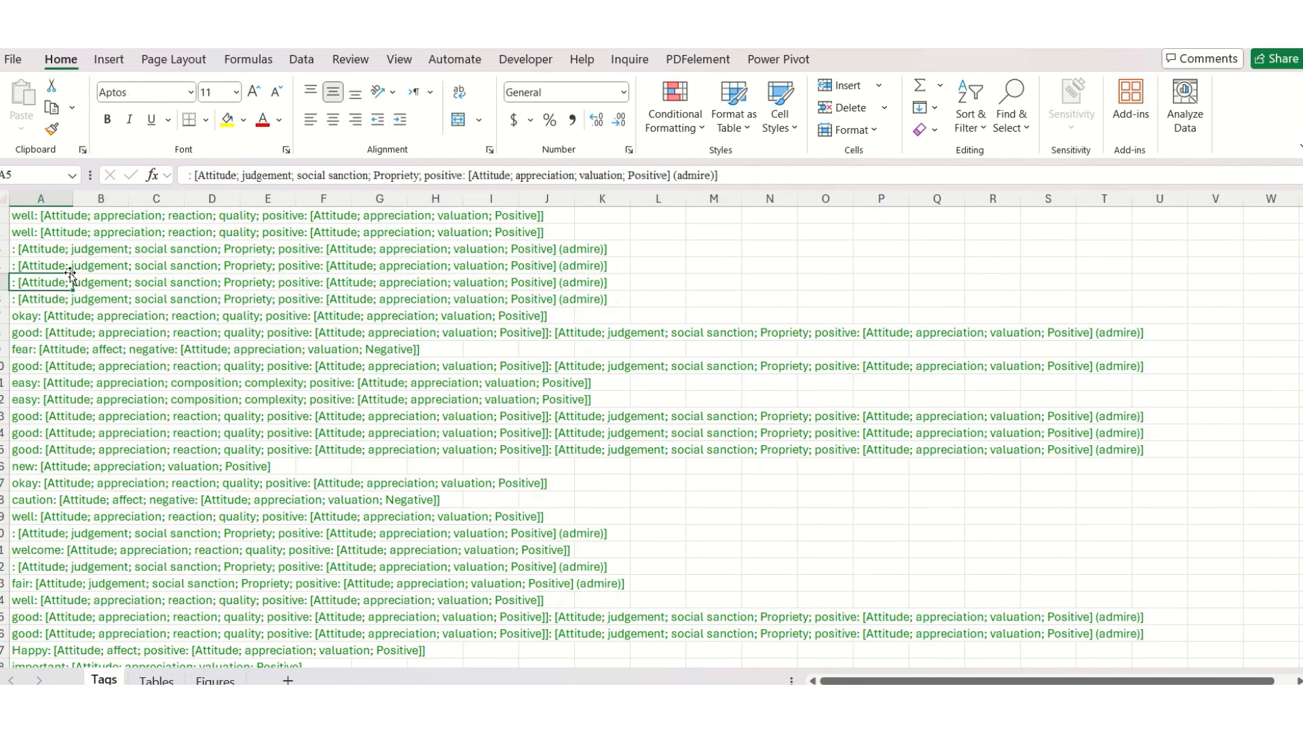
{"action": "left_click", "coordinate": [43, 249]}
{"action": "left_click", "coordinate": [41, 206]}
{"action": "left_click", "coordinate": [119, 217]}
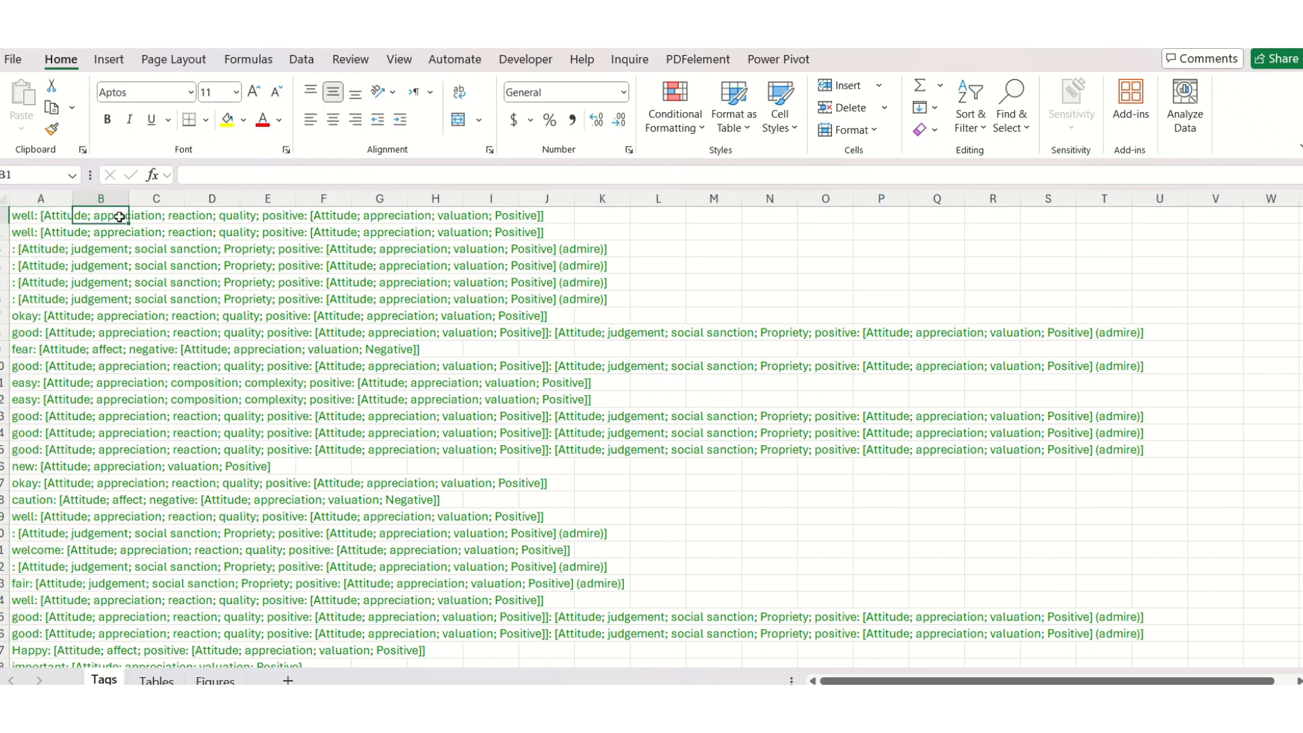
{"action": "left_click", "coordinate": [58, 192]}
{"action": "left_click", "coordinate": [37, 279]}
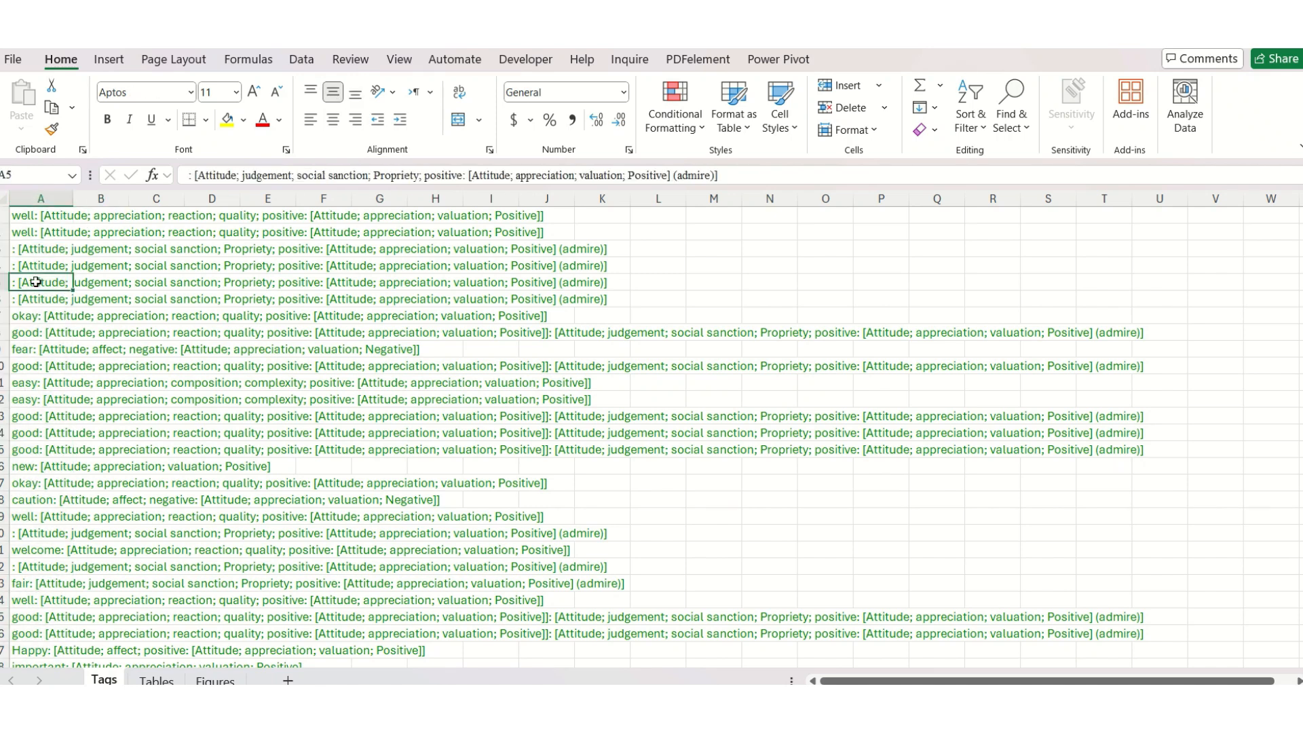
{"action": "left_click", "coordinate": [151, 678]}
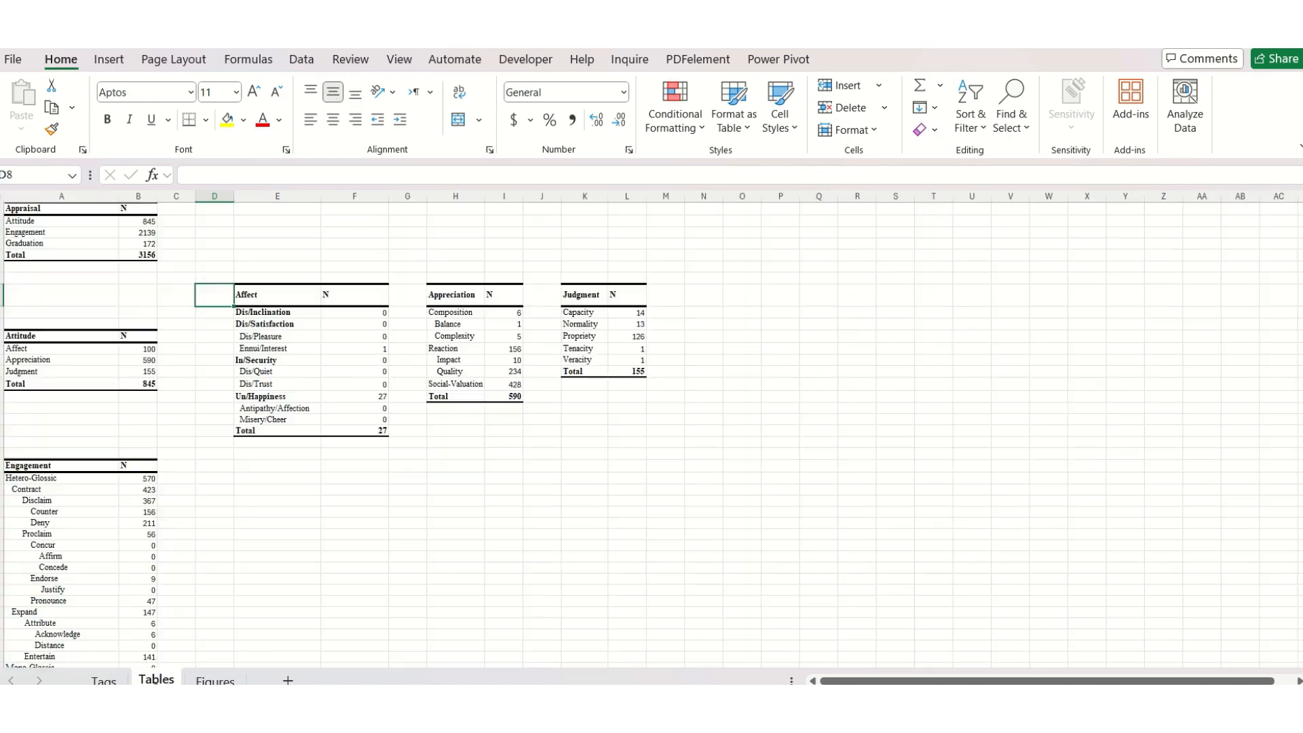
{"action": "left_click", "coordinate": [139, 255]}
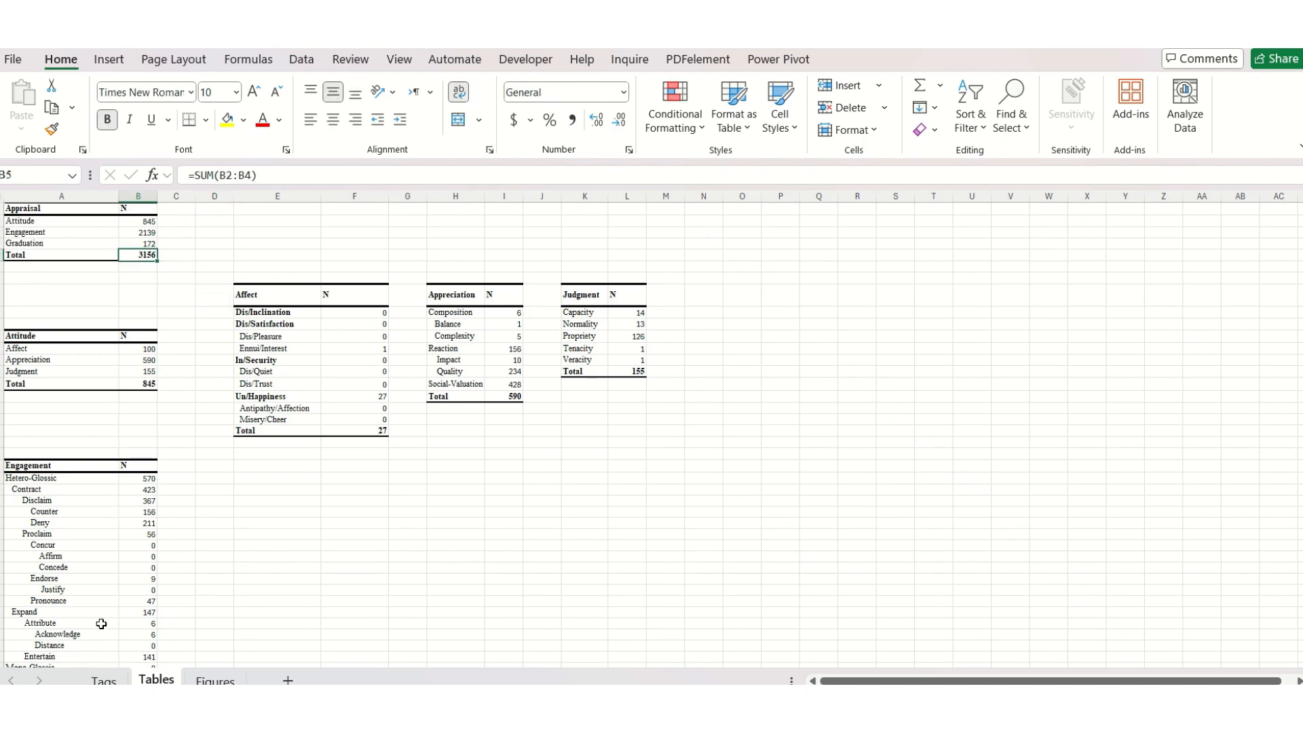
- Check the last Graduation tags at the end of the Tags sheet, then review the Tables sheet and the charts on the Figures sheet
{"action": "left_click", "coordinate": [107, 680]}
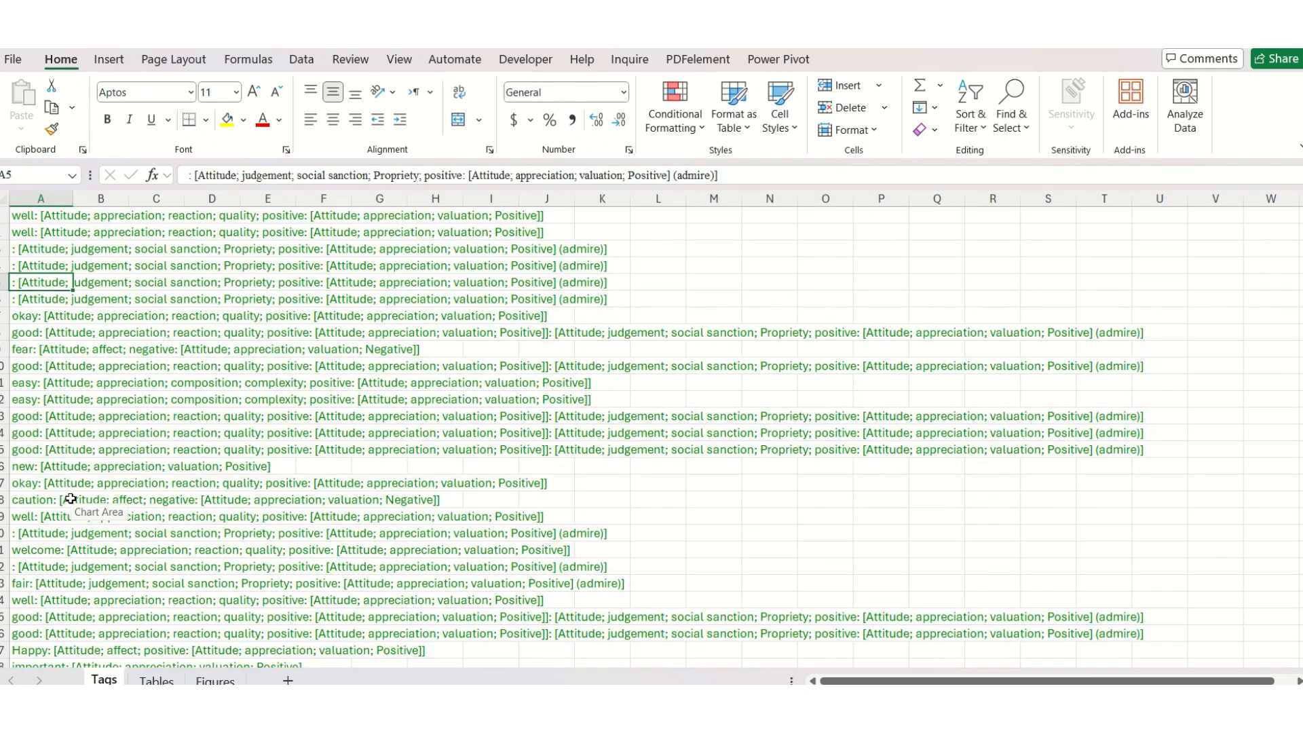
{"action": "key", "text": "ctrl+Down"}
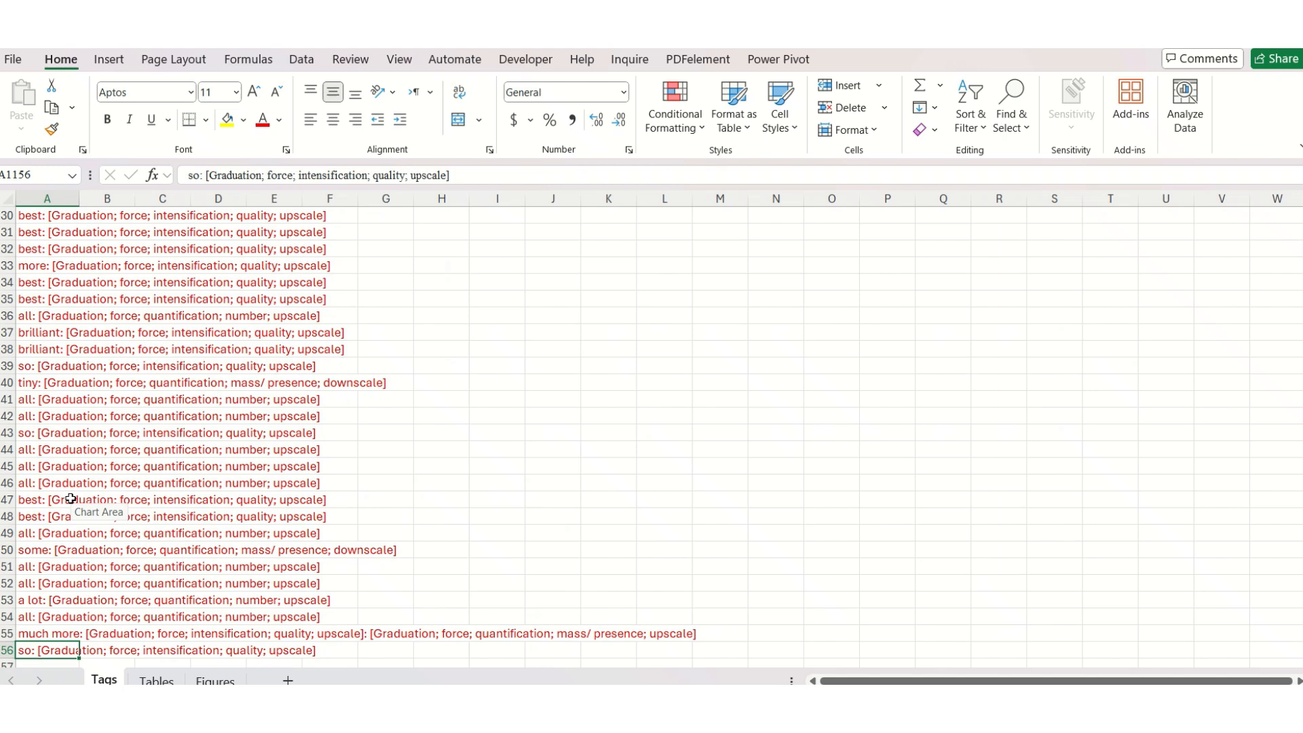
{"action": "left_click", "coordinate": [32, 635]}
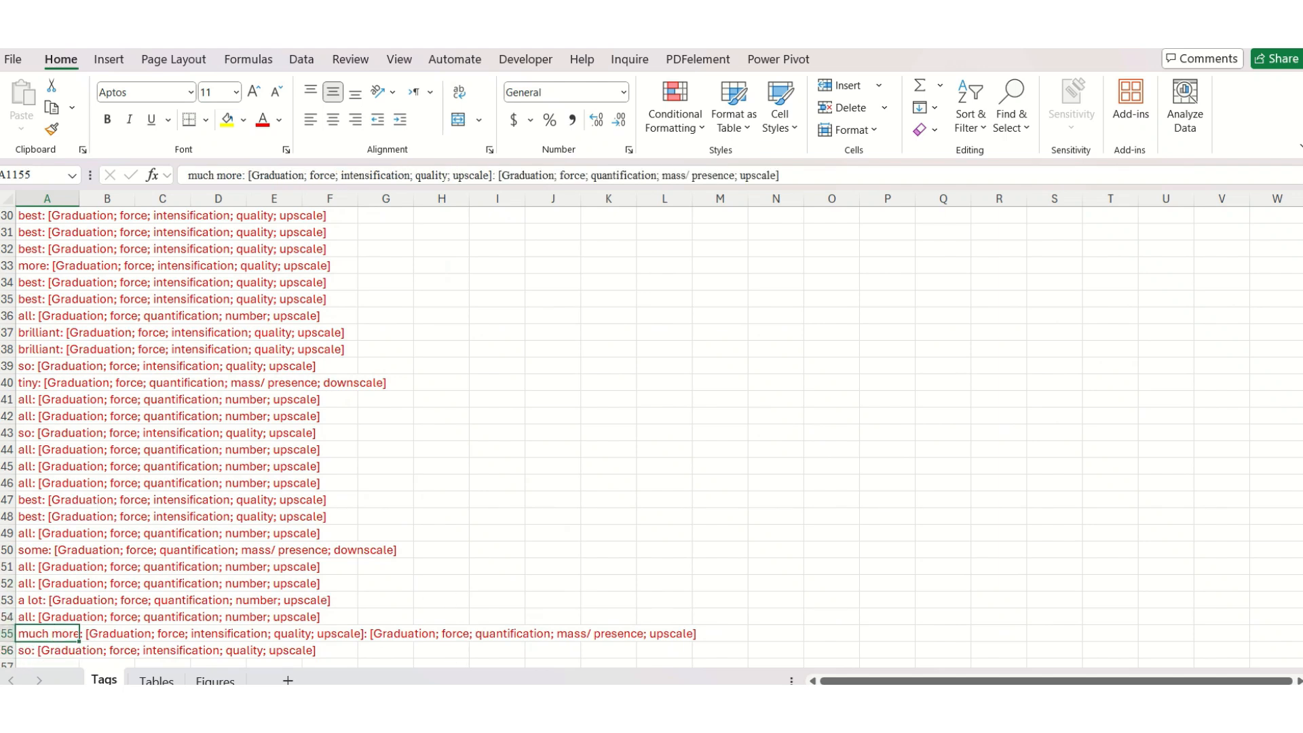
{"action": "left_click", "coordinate": [156, 680]}
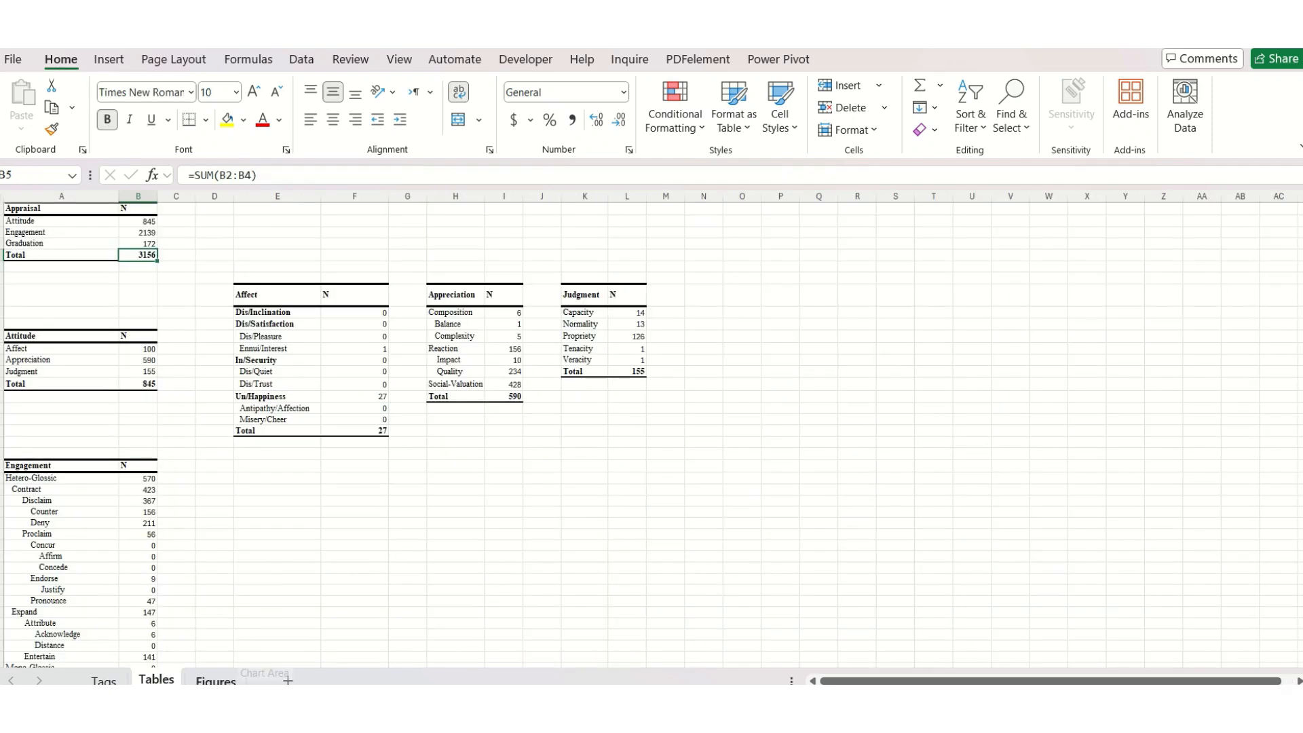
{"action": "key", "text": "ctrl+Page_Down"}
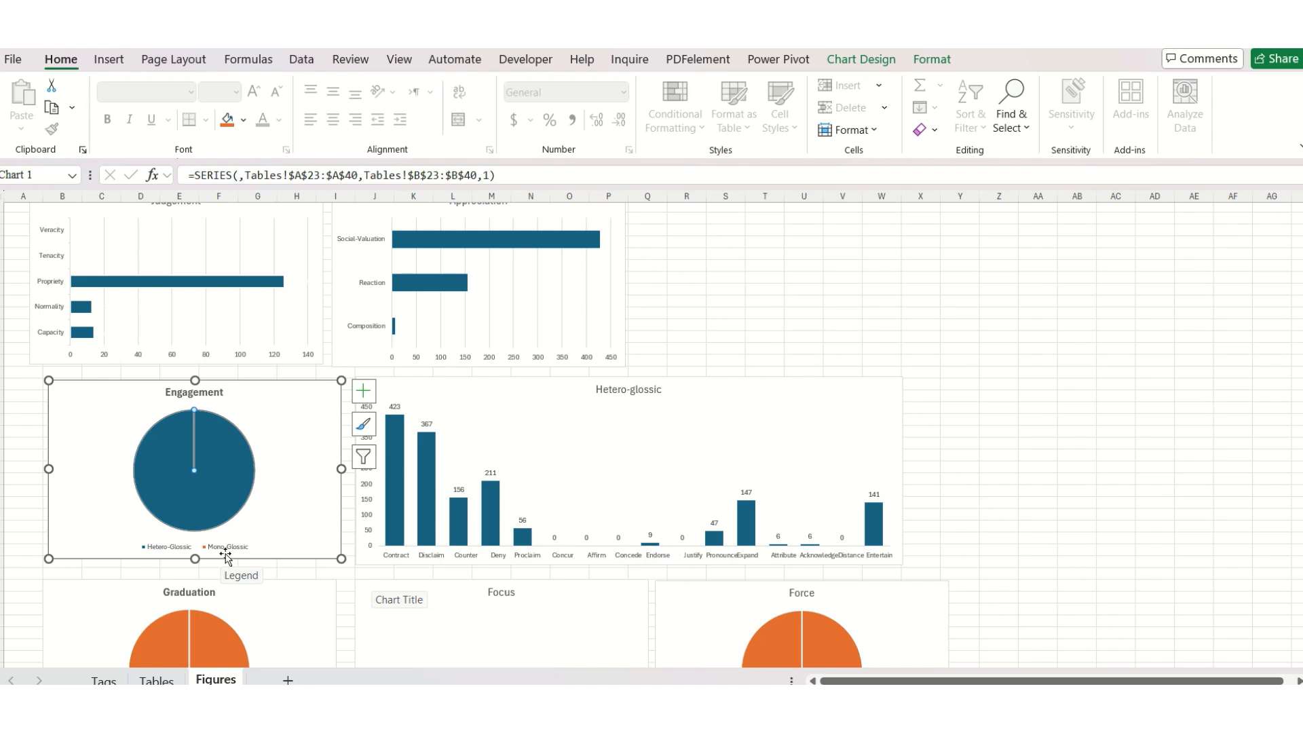
- Add a new worksheet after the Tags sheet and paste a copy of the Tags sheet's column A into it from cell A1
{"action": "left_click", "coordinate": [104, 679]}
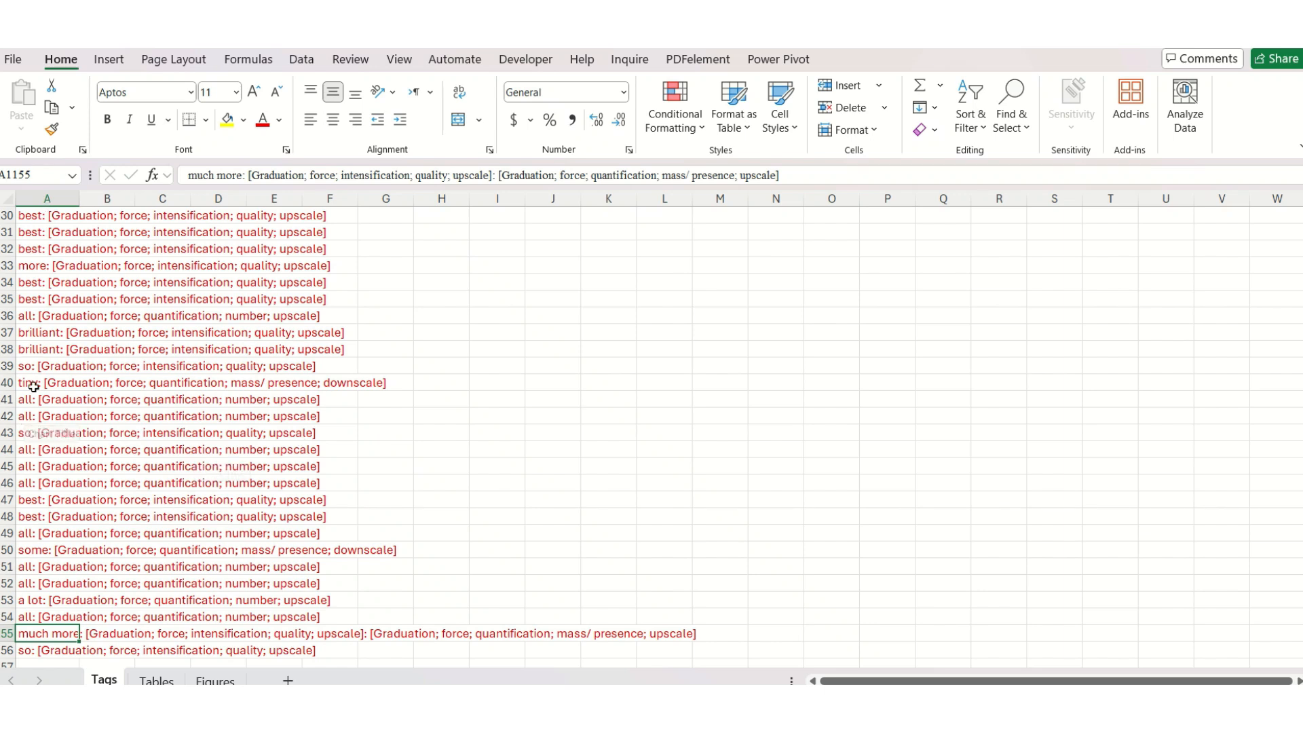
{"action": "left_click", "coordinate": [32, 481]}
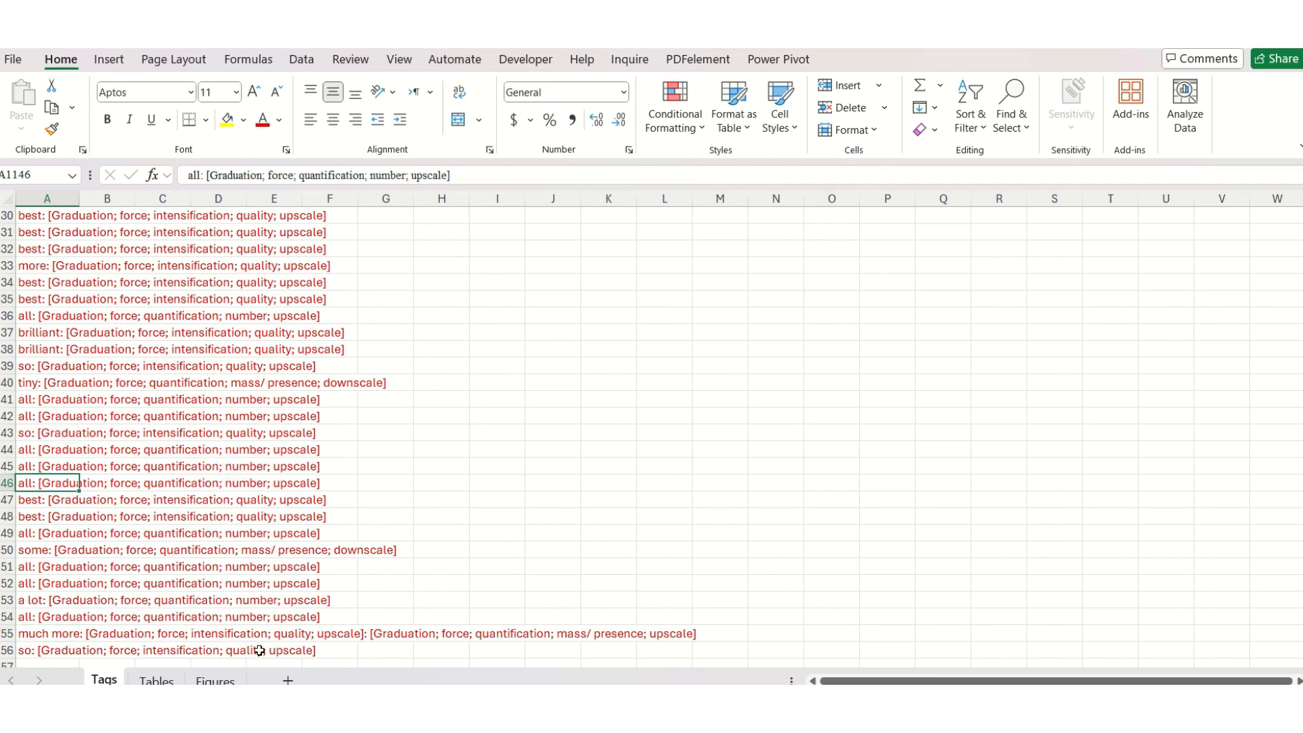
{"action": "left_click", "coordinate": [287, 681]}
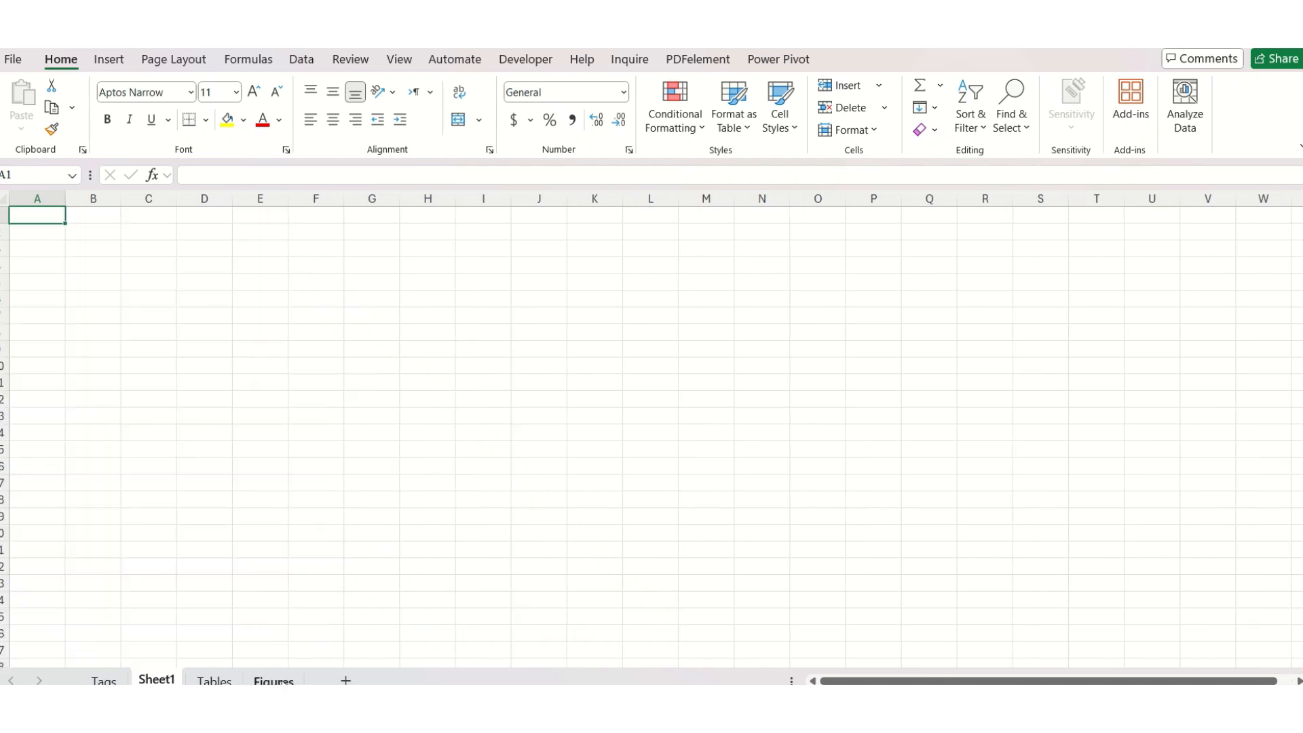
{"action": "left_click", "coordinate": [103, 680]}
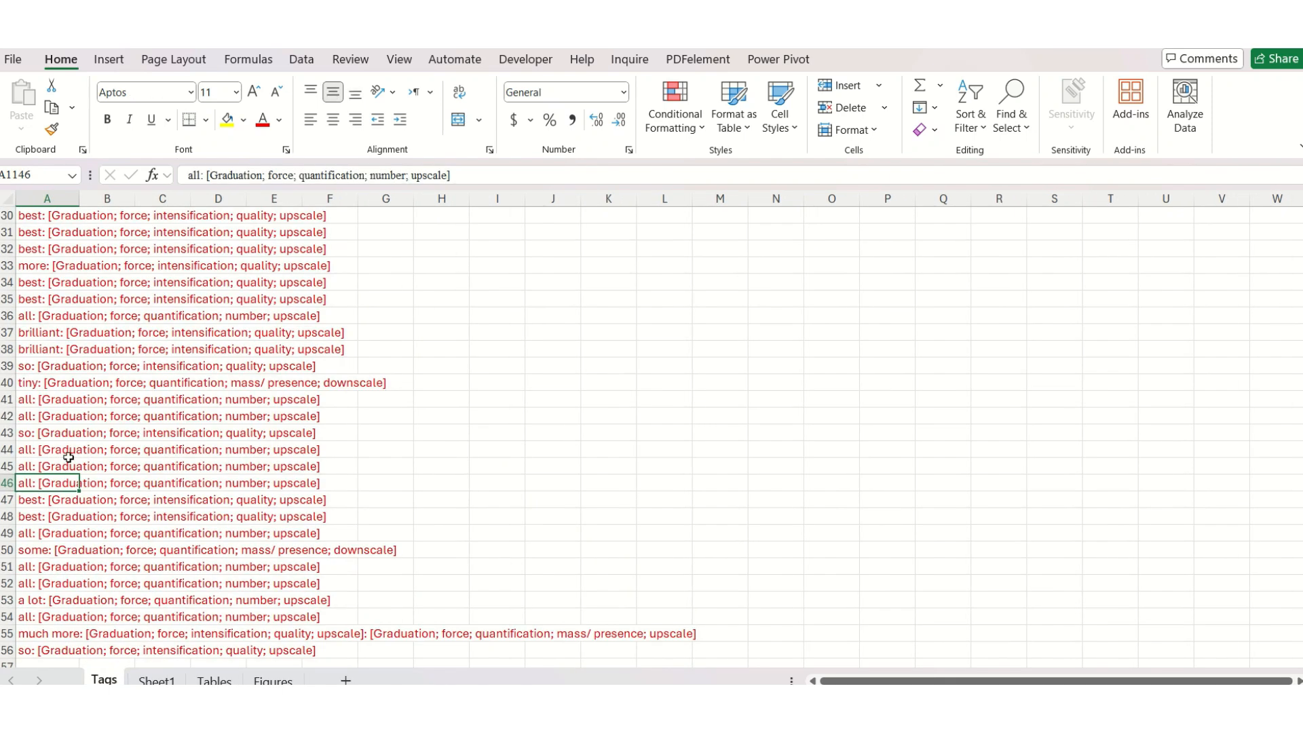
{"action": "left_click", "coordinate": [44, 198]}
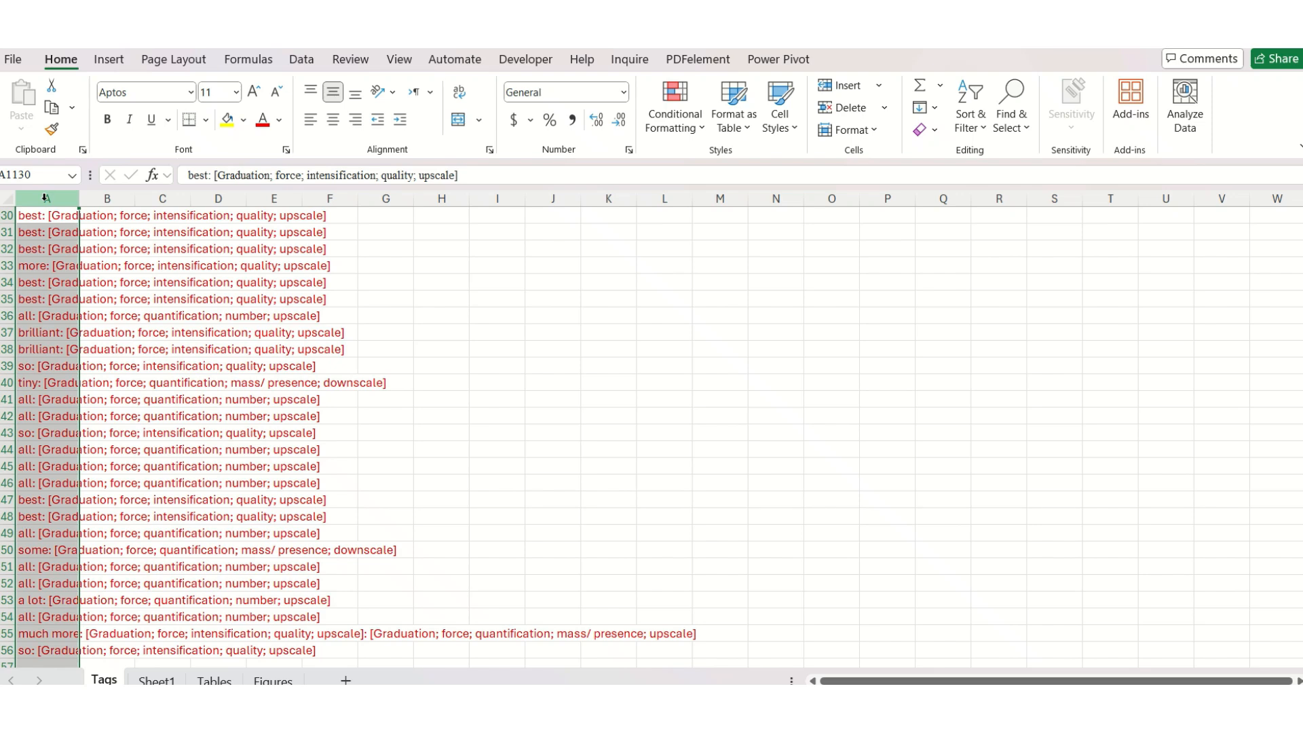
{"action": "left_click", "coordinate": [161, 678]}
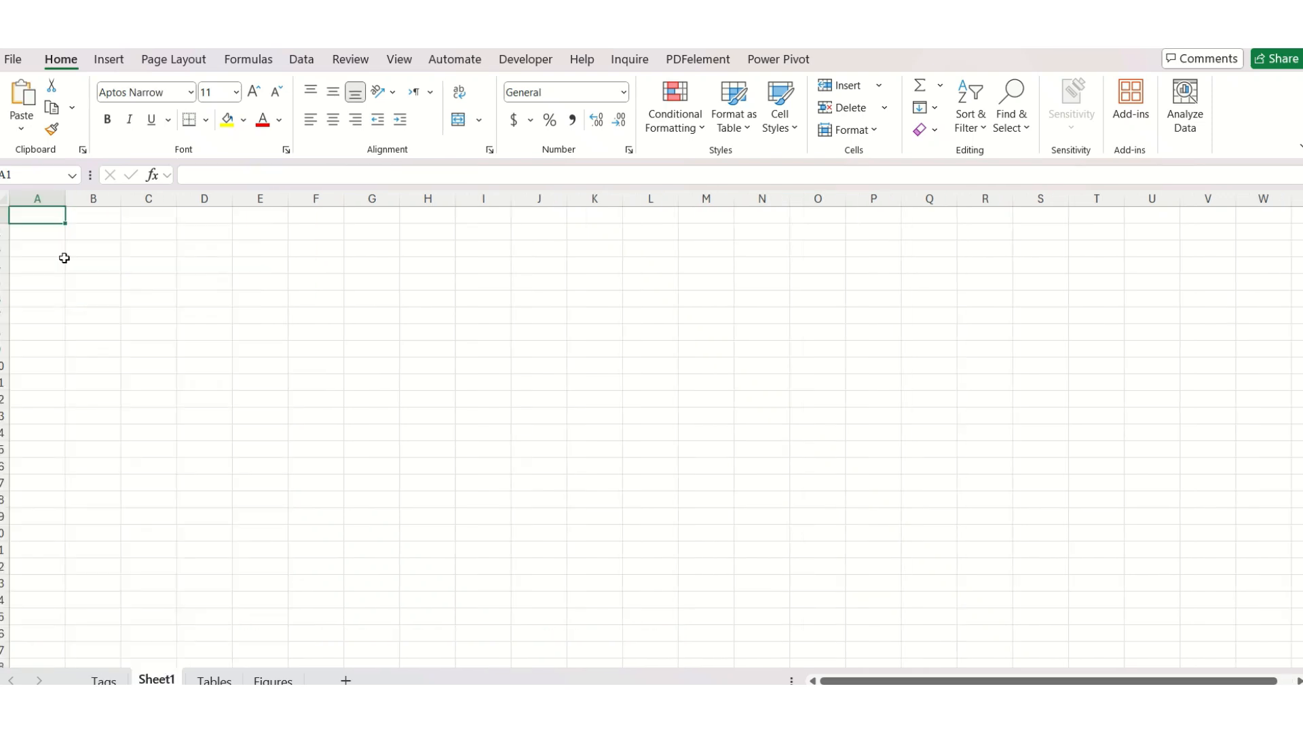
{"action": "key", "text": "ctrl+v"}
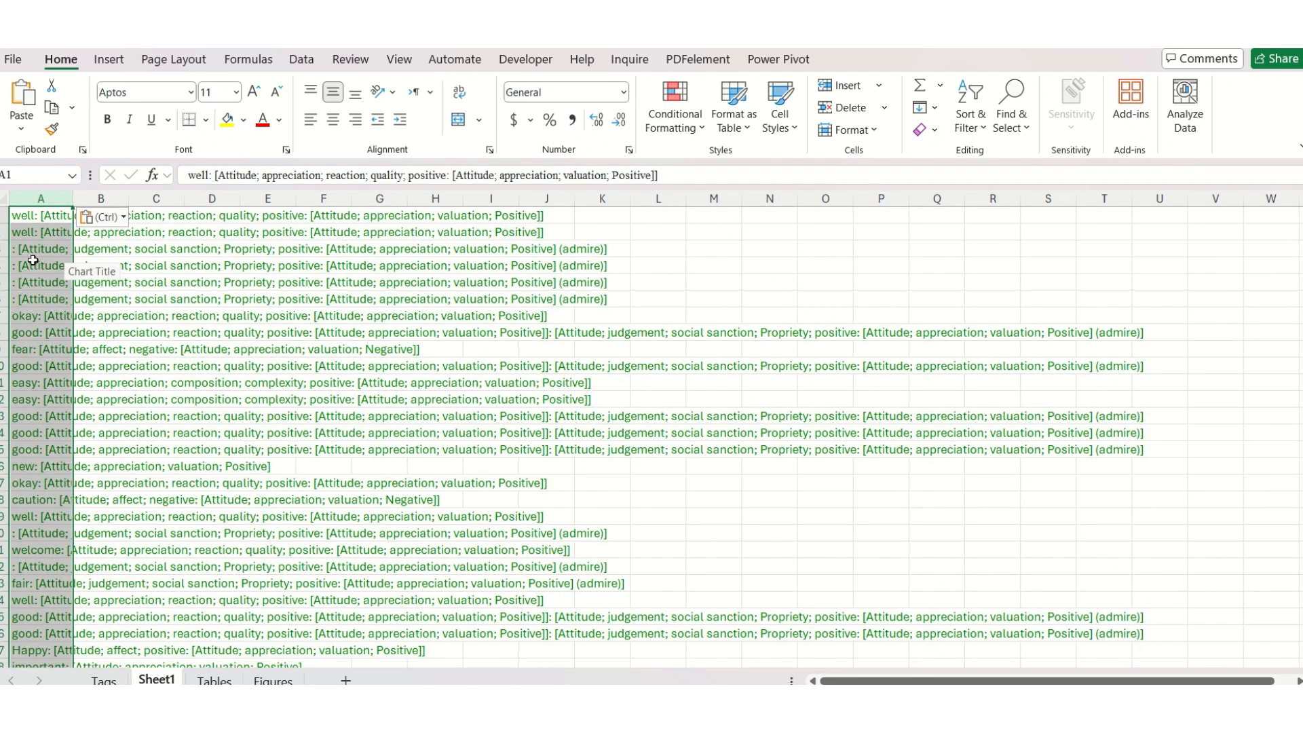
{"action": "left_click", "coordinate": [33, 261]}
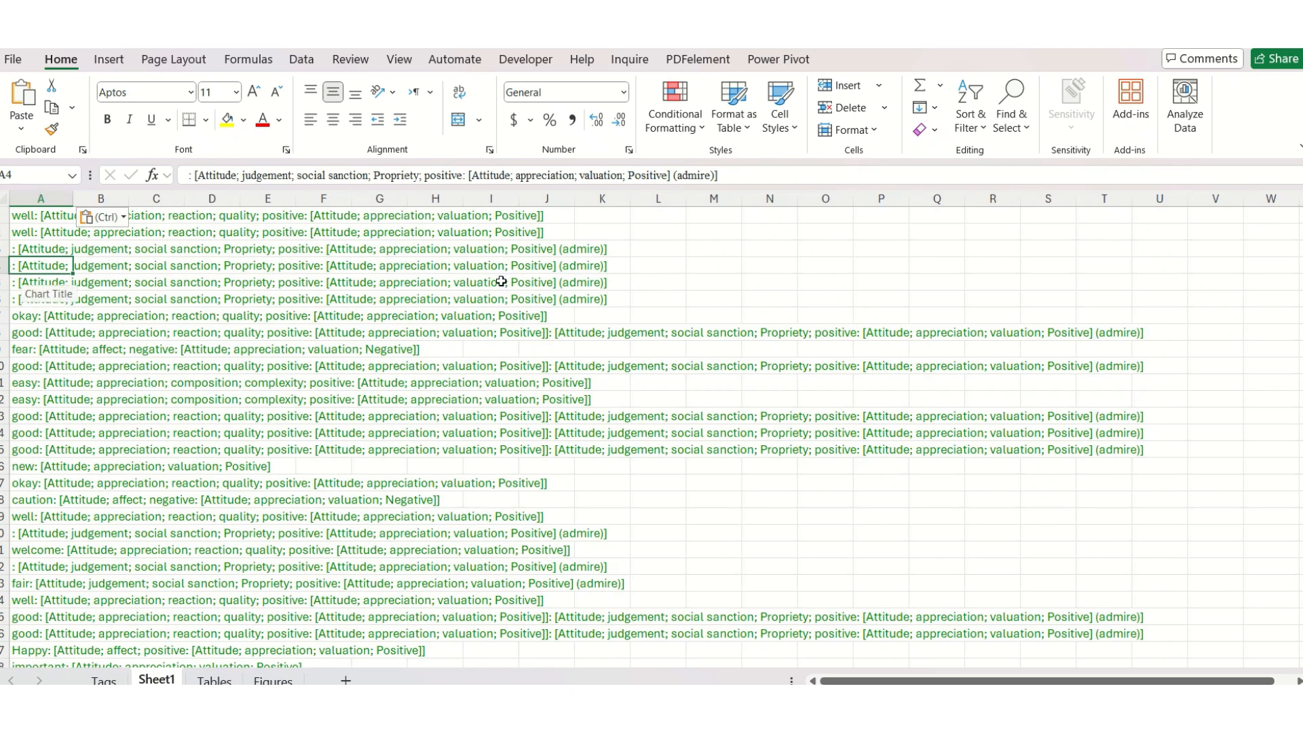
- Split column A of the new sheet with Text to Columns as delimited data, using semicolon and colon as delimiters with Tab cleared
{"action": "left_click", "coordinate": [41, 198]}
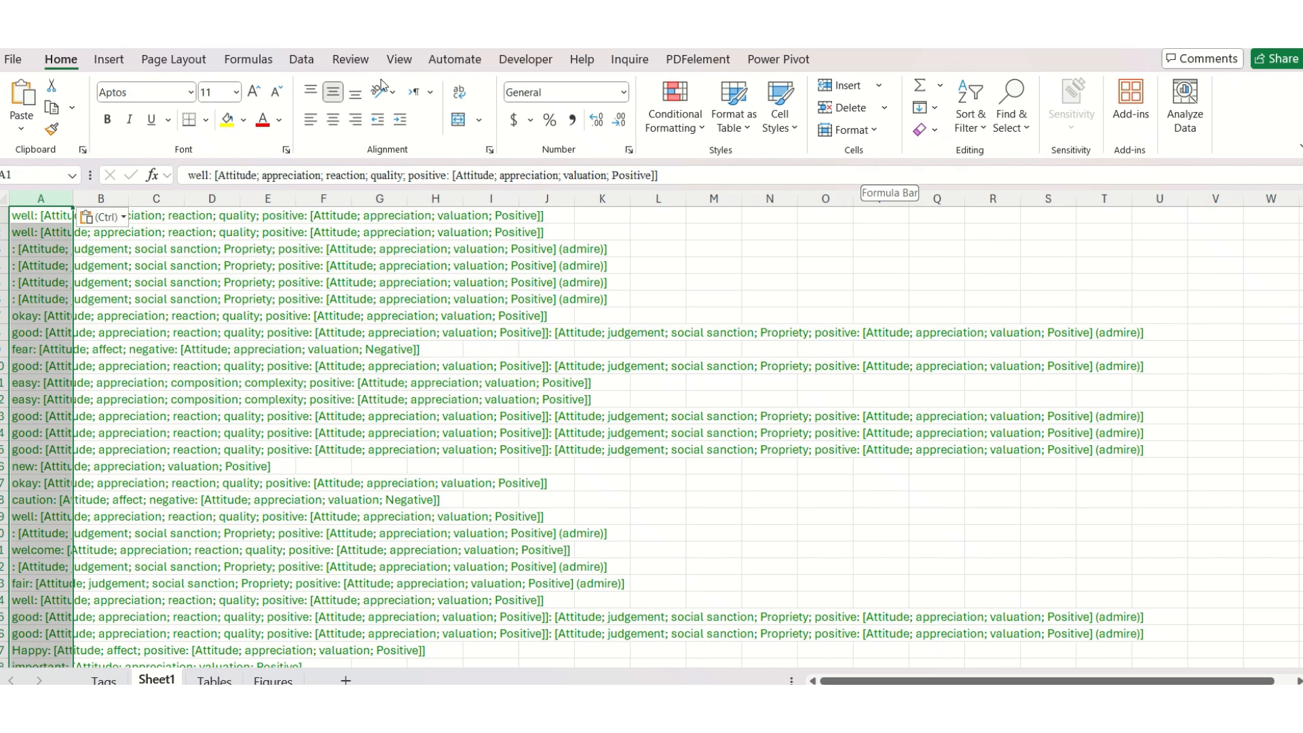
{"action": "left_click", "coordinate": [307, 61]}
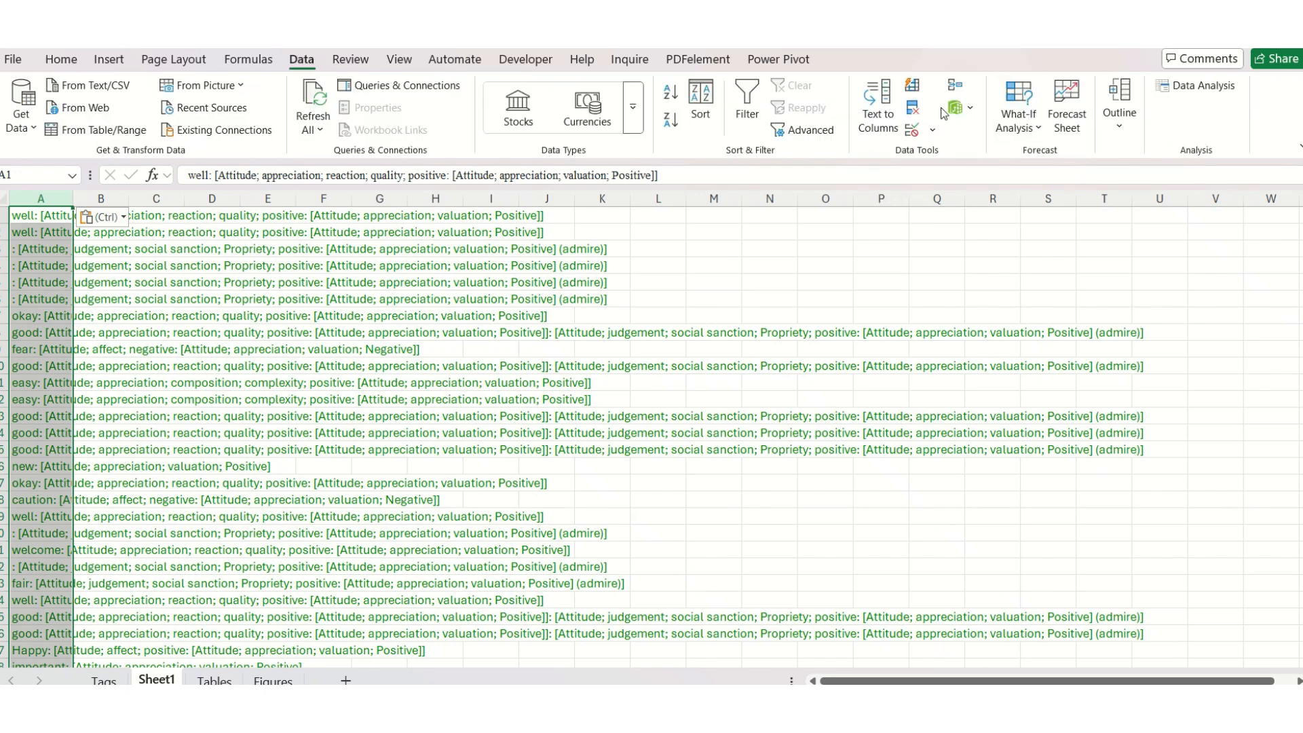
{"action": "left_click", "coordinate": [895, 114]}
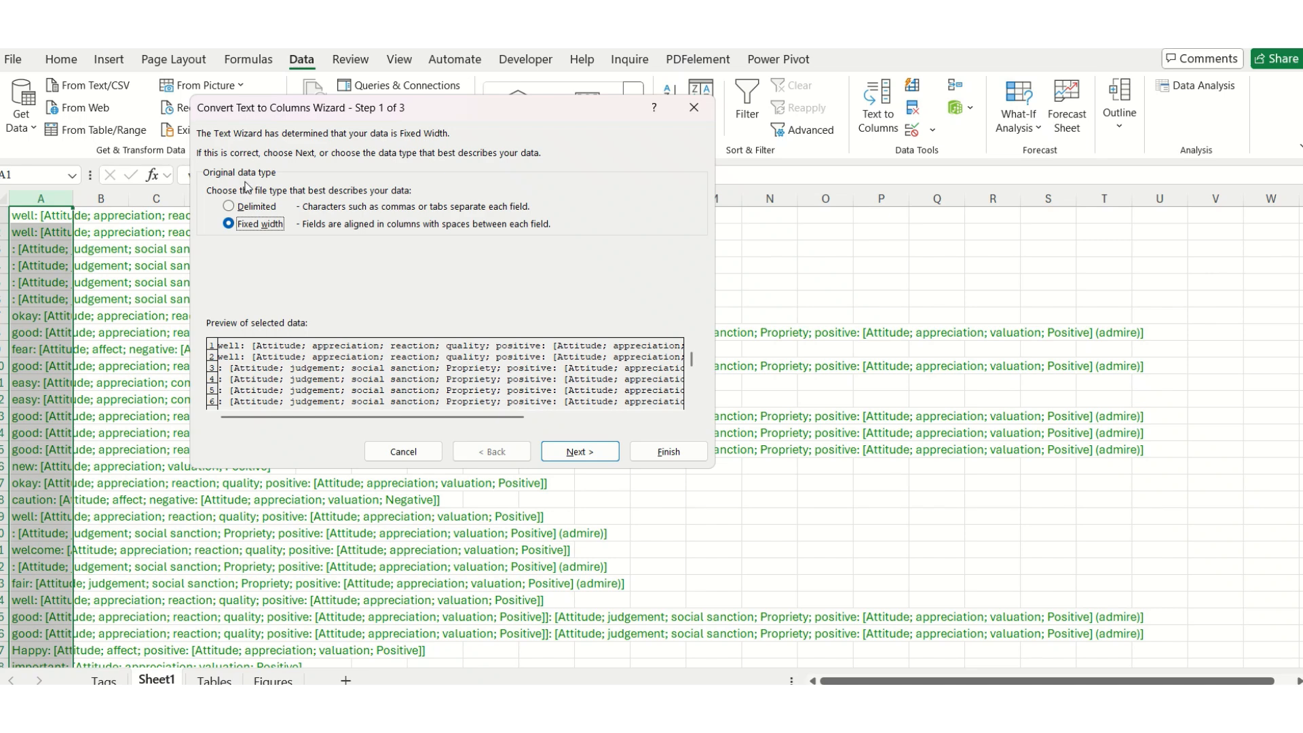
{"action": "left_click", "coordinate": [253, 207]}
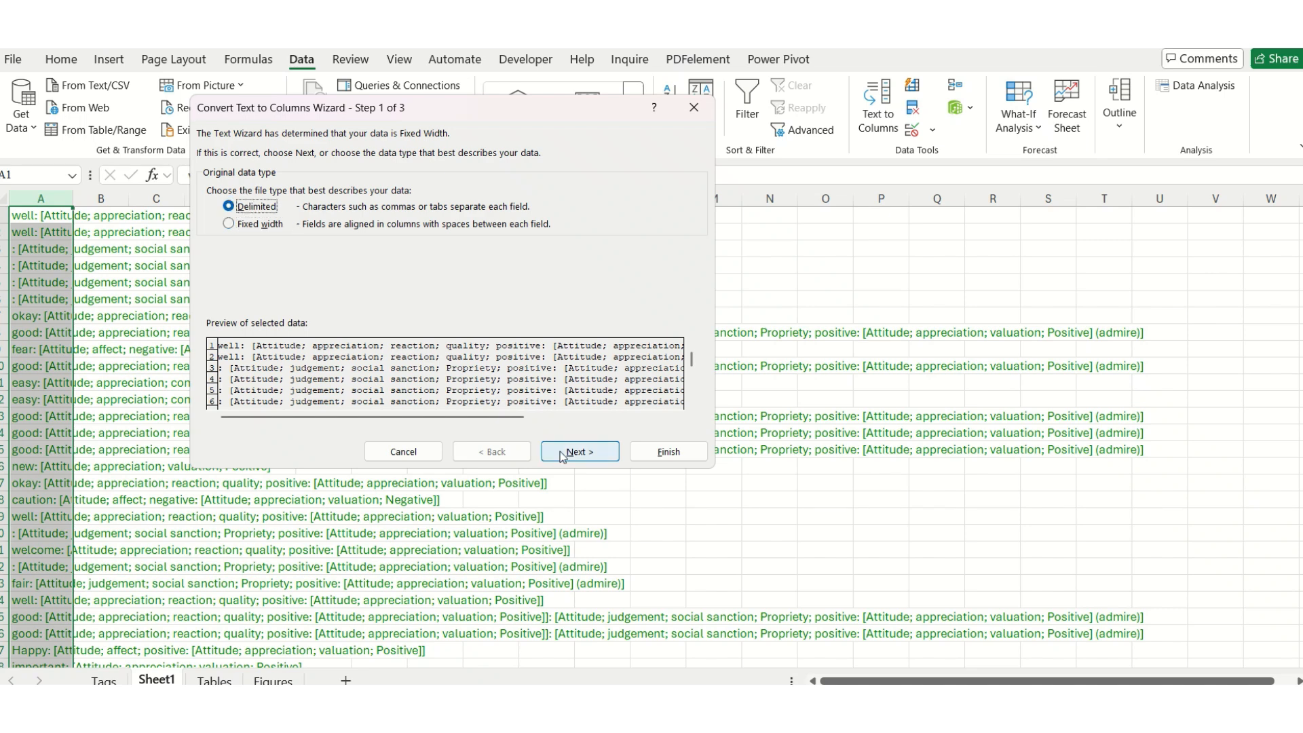
{"action": "left_click", "coordinate": [564, 453]}
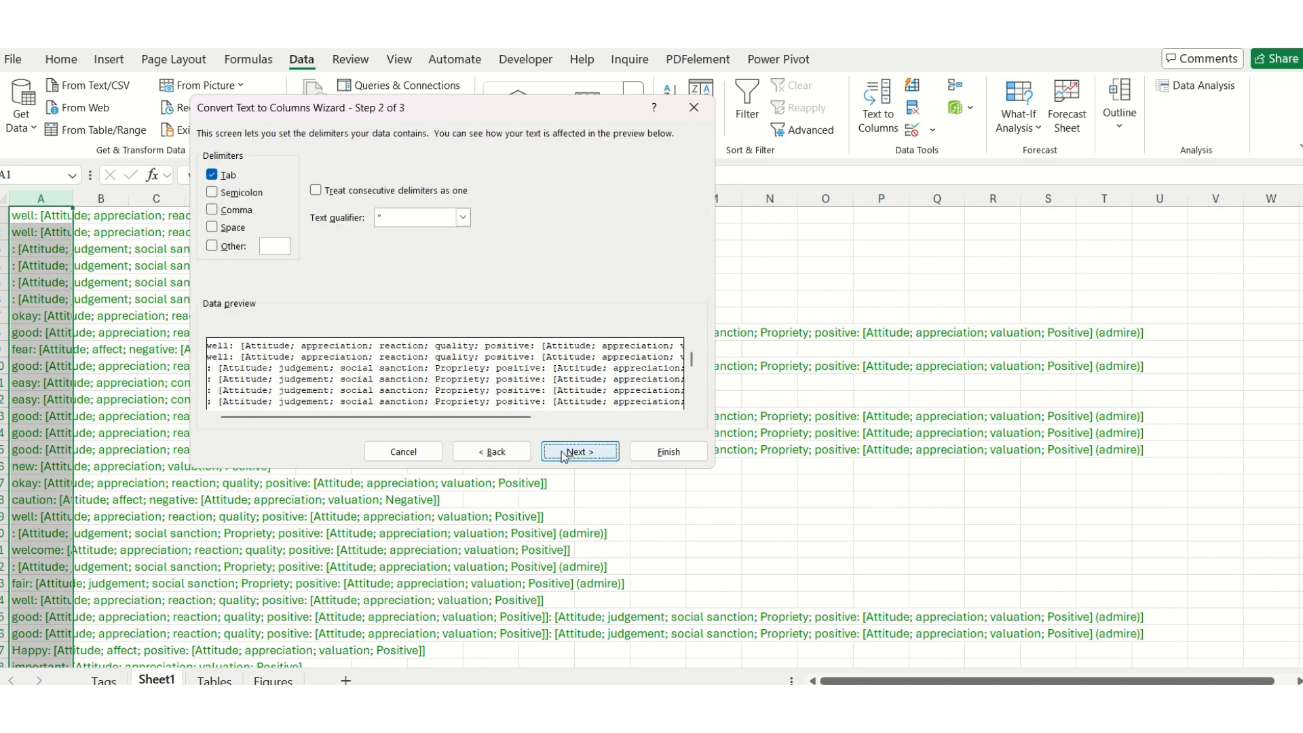
{"action": "left_click", "coordinate": [237, 248]}
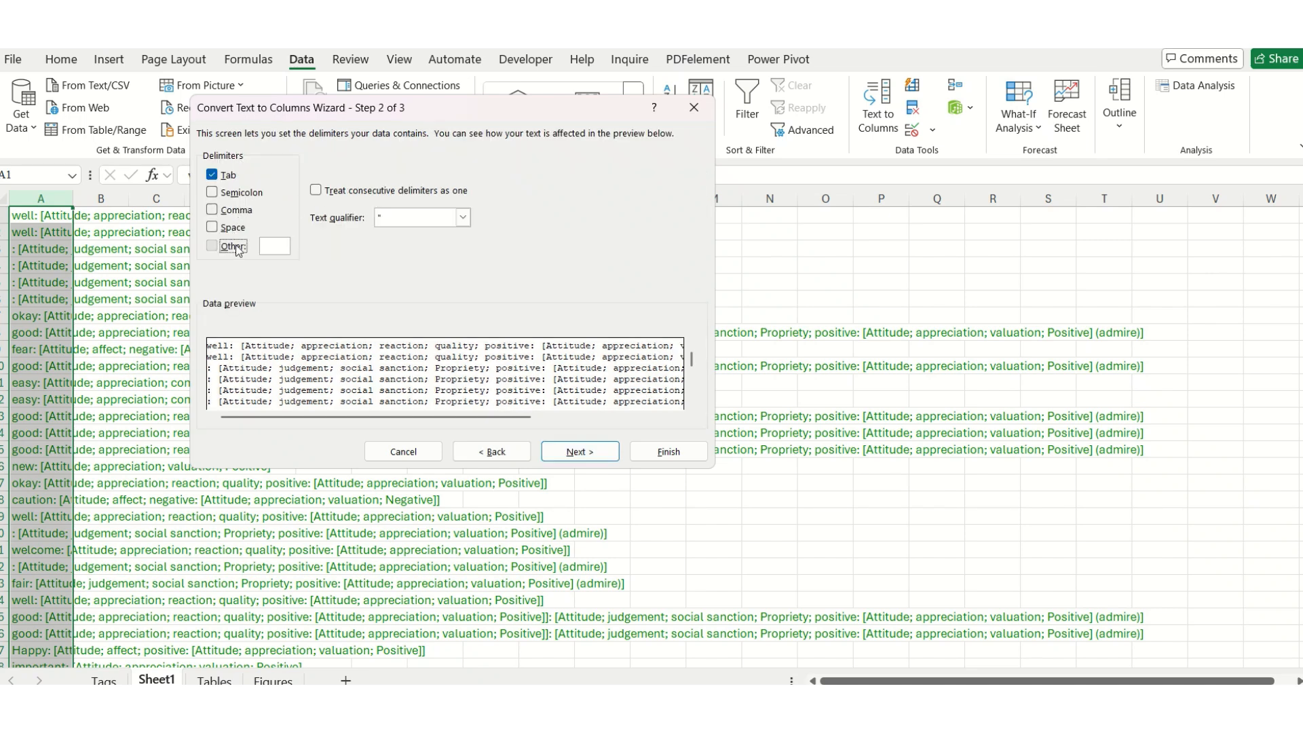
{"action": "left_click", "coordinate": [225, 176]}
{"action": "type", "text": ":"}
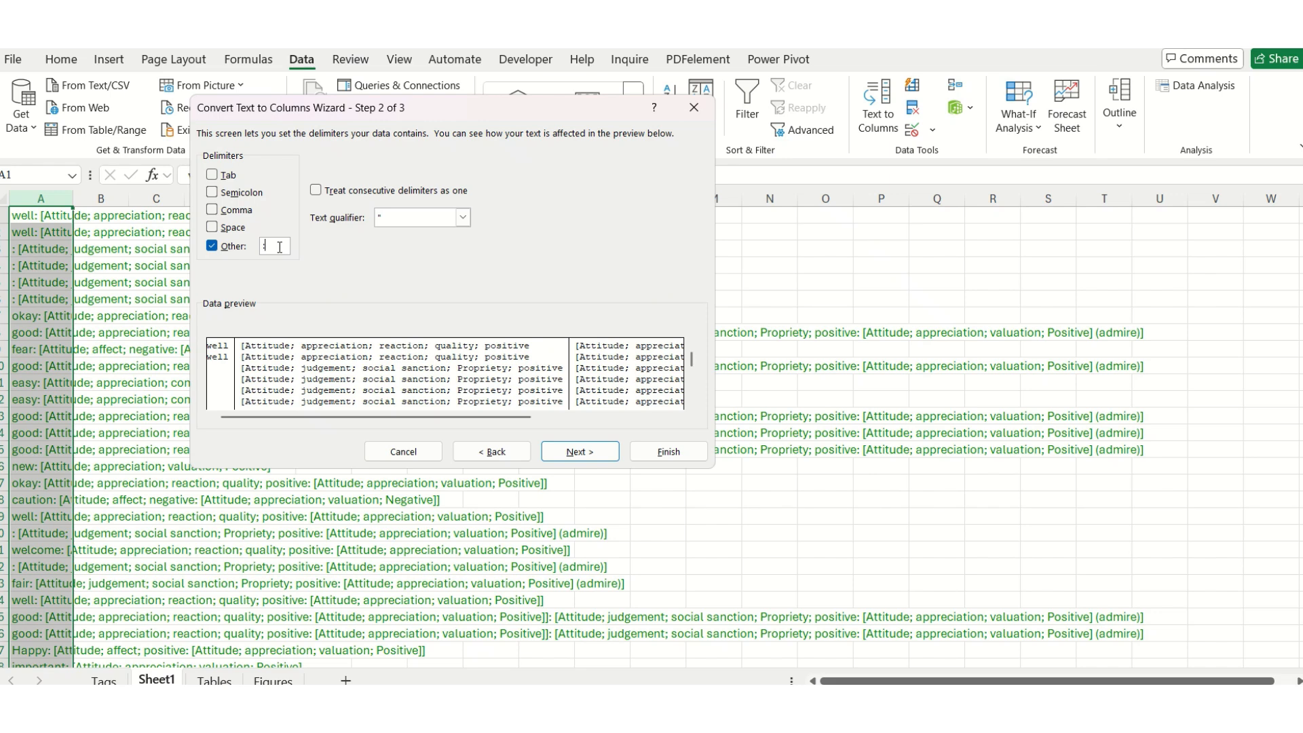
{"action": "left_click", "coordinate": [226, 194]}
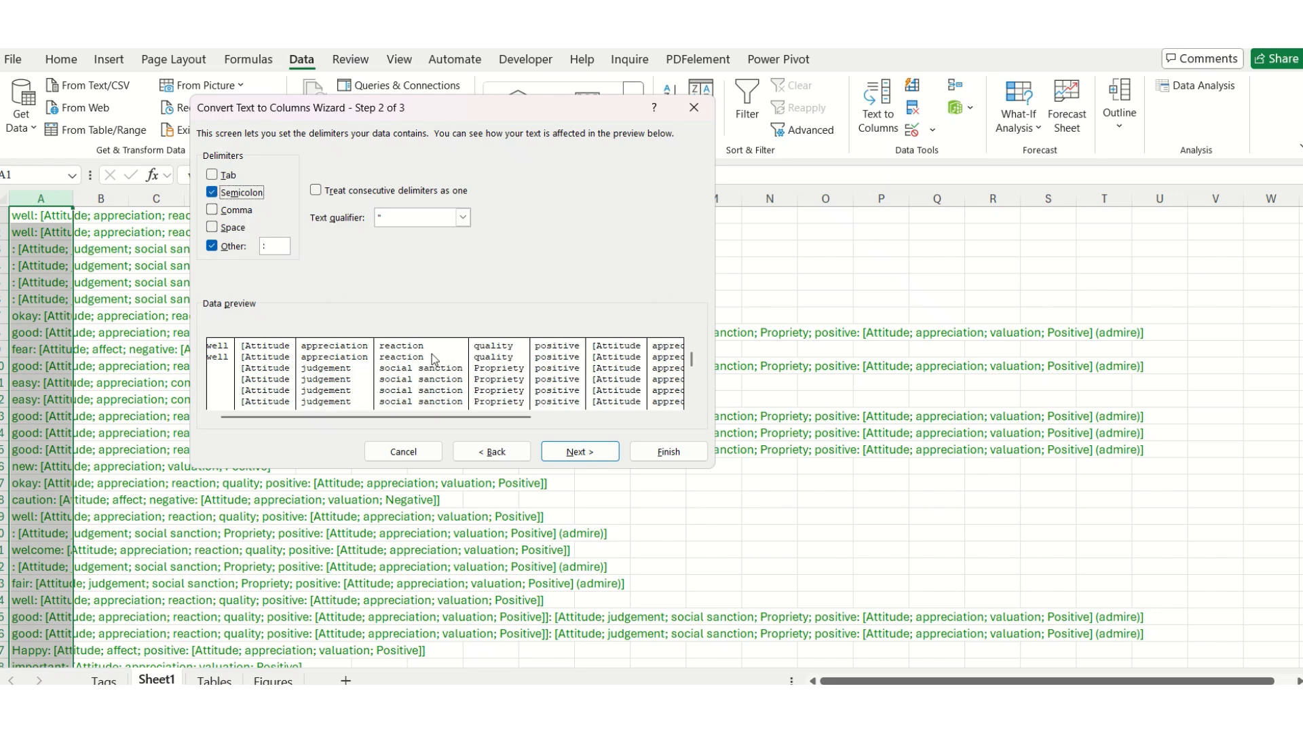
{"action": "left_click", "coordinate": [574, 451]}
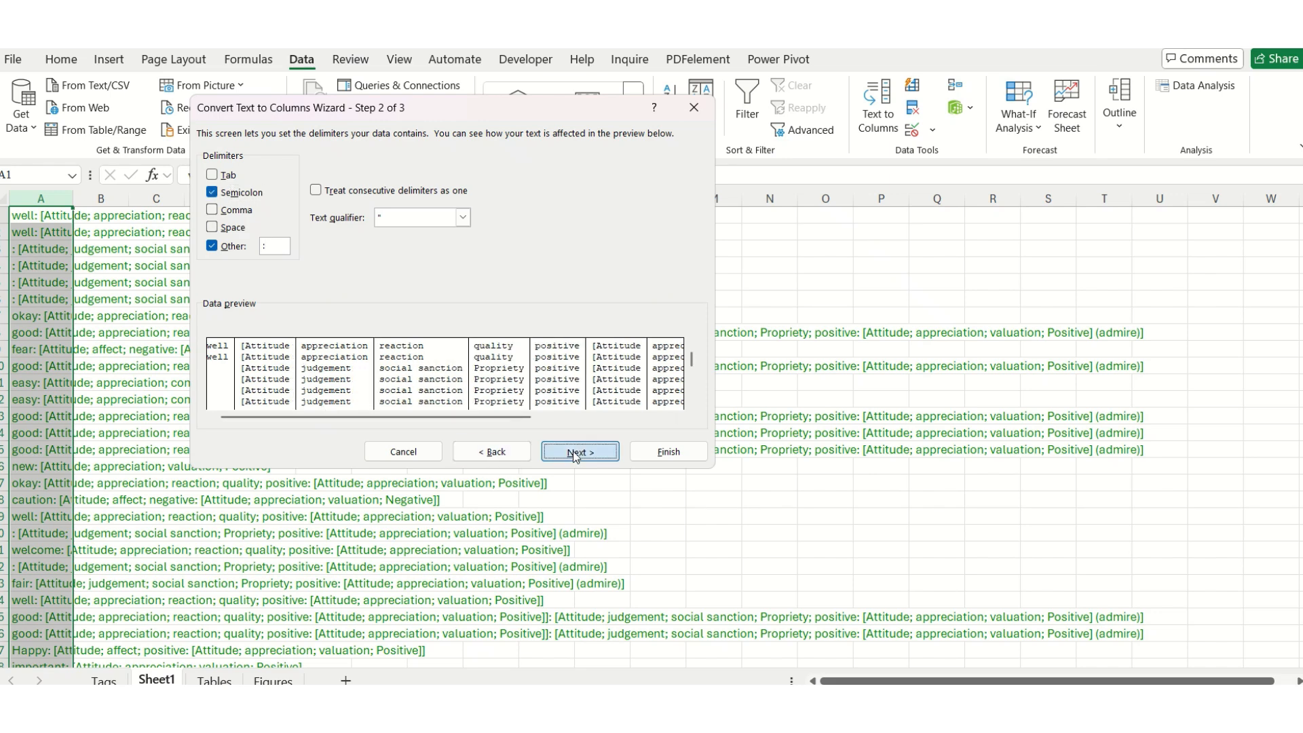
{"action": "left_click", "coordinate": [641, 451]}
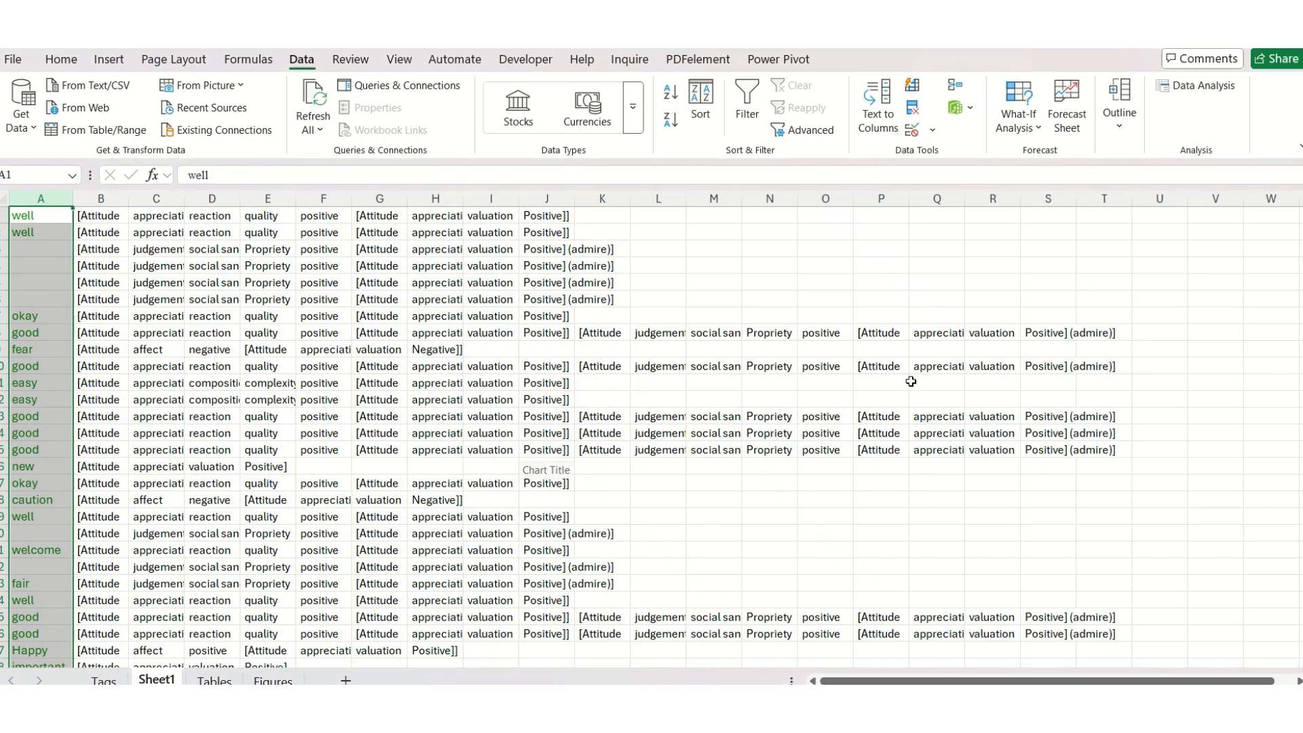
- Examine how the words and their Attitude tag categories are distributed across the split columns of the new sheet
{"action": "left_click", "coordinate": [886, 400]}
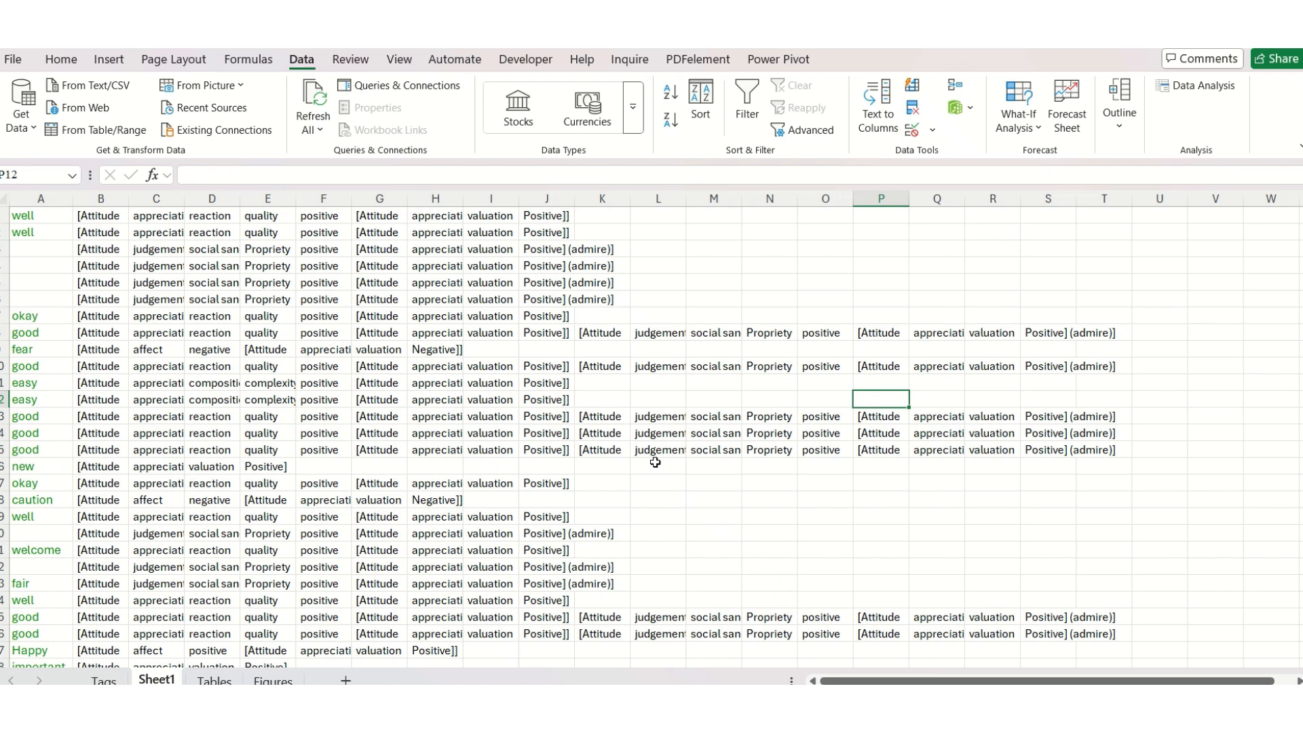
{"action": "left_click", "coordinate": [763, 487]}
{"action": "left_click", "coordinate": [998, 418]}
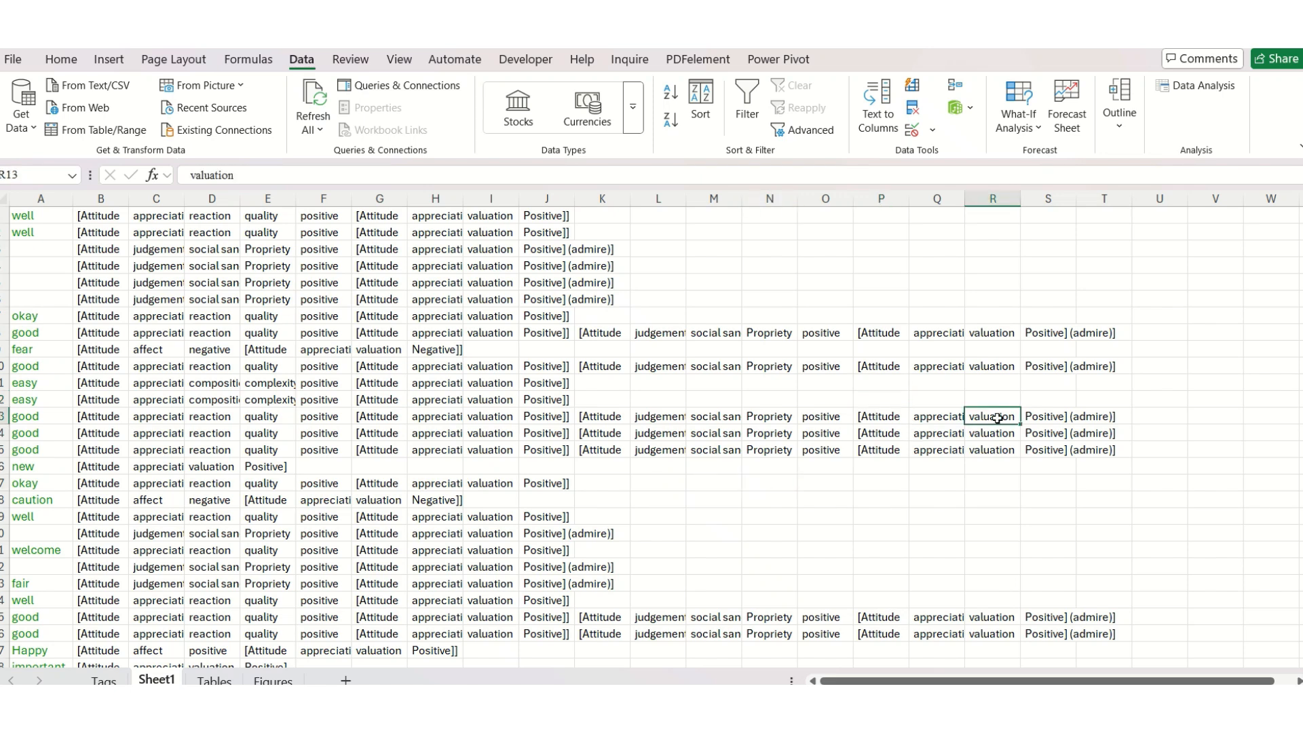
{"action": "scroll", "coordinate": [397, 547], "scroll_direction": "down", "scroll_amount": 15}
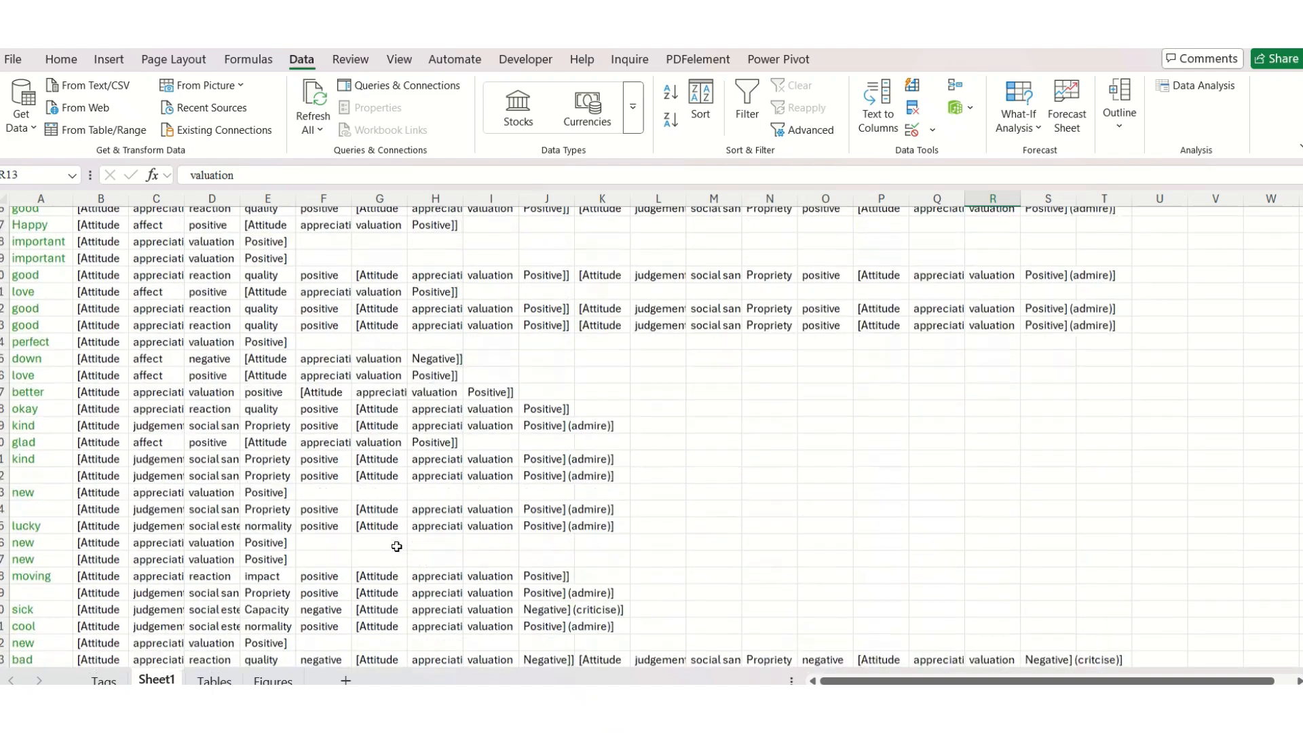
{"action": "scroll", "coordinate": [396, 547], "scroll_direction": "down", "scroll_amount": 15}
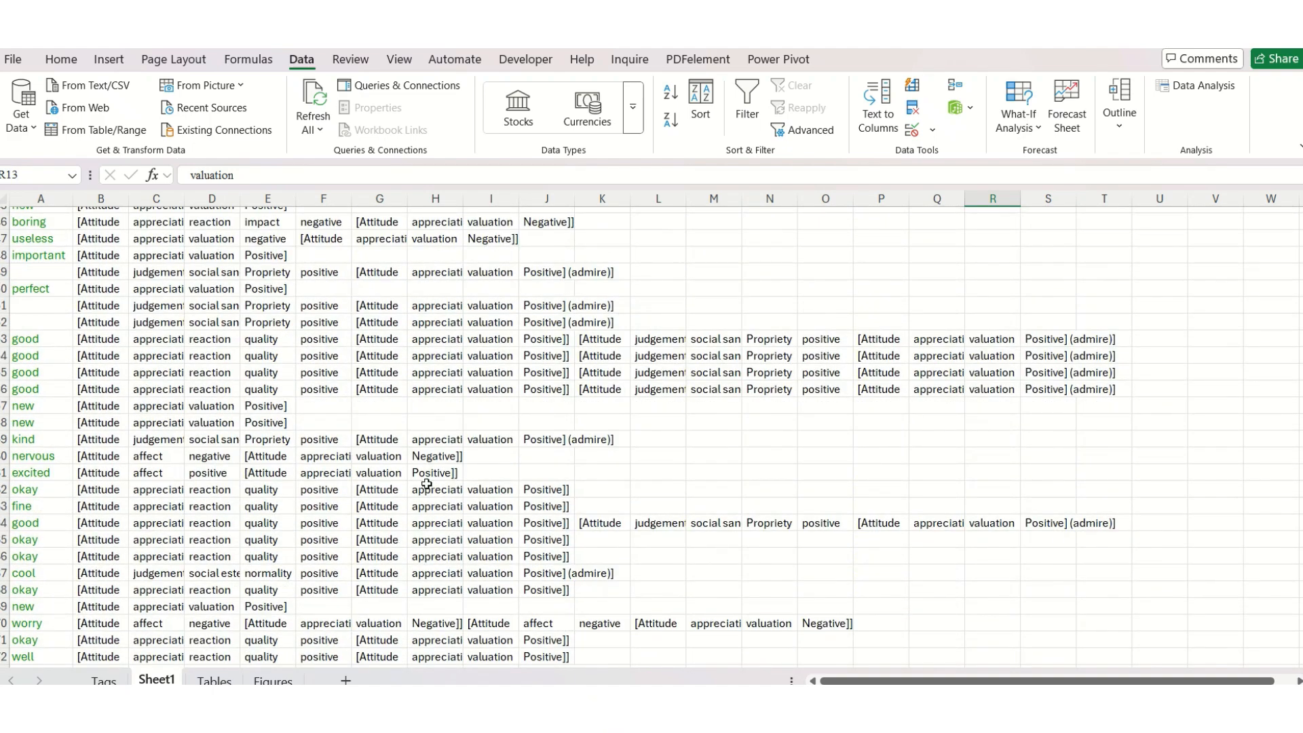
{"action": "scroll", "coordinate": [426, 484], "scroll_direction": "down", "scroll_amount": 15}
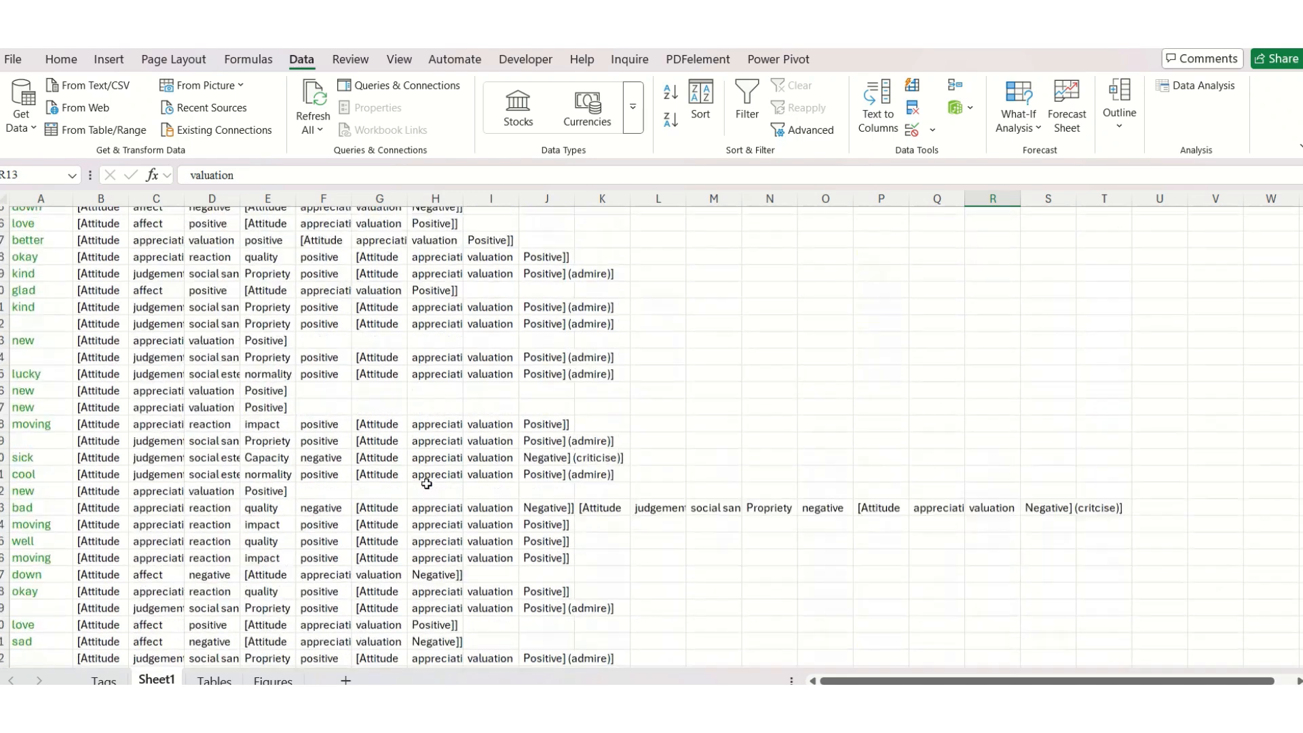
{"action": "scroll", "coordinate": [509, 241], "scroll_direction": "up", "scroll_amount": 1}
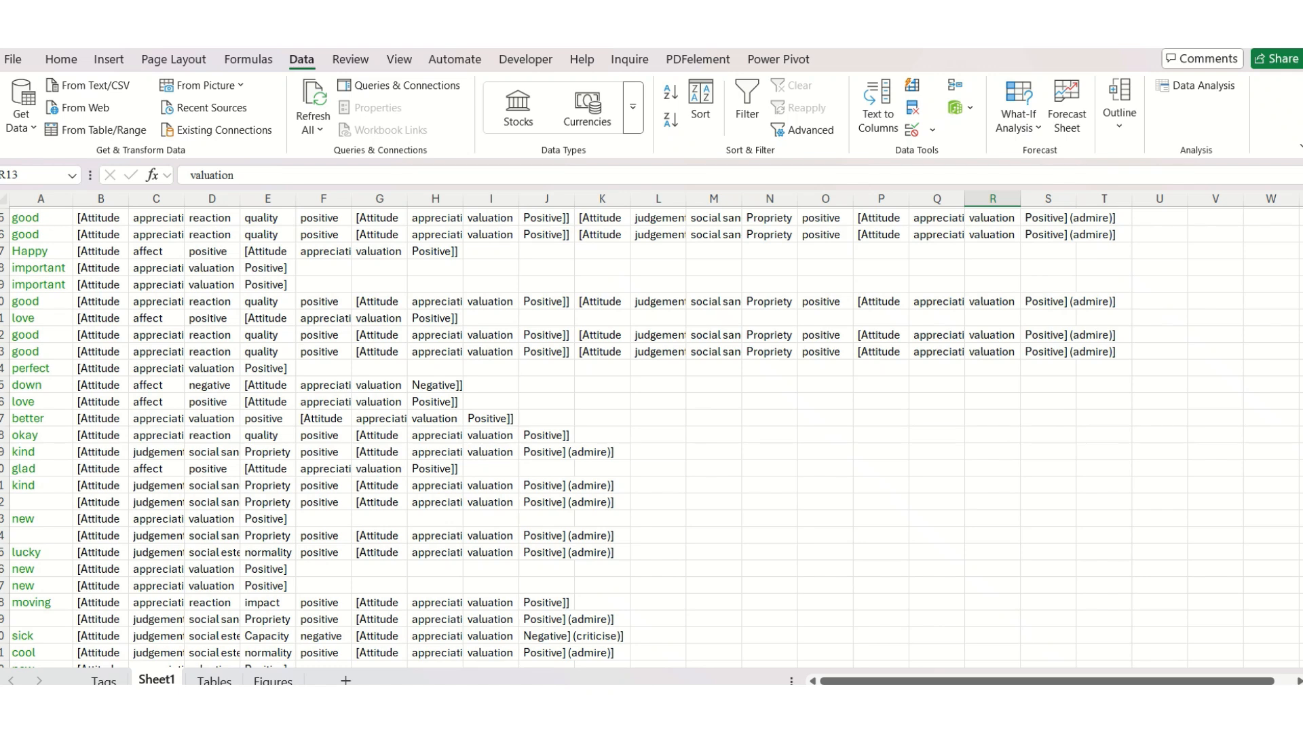
{"action": "mouse_move", "coordinate": [541, 51]}
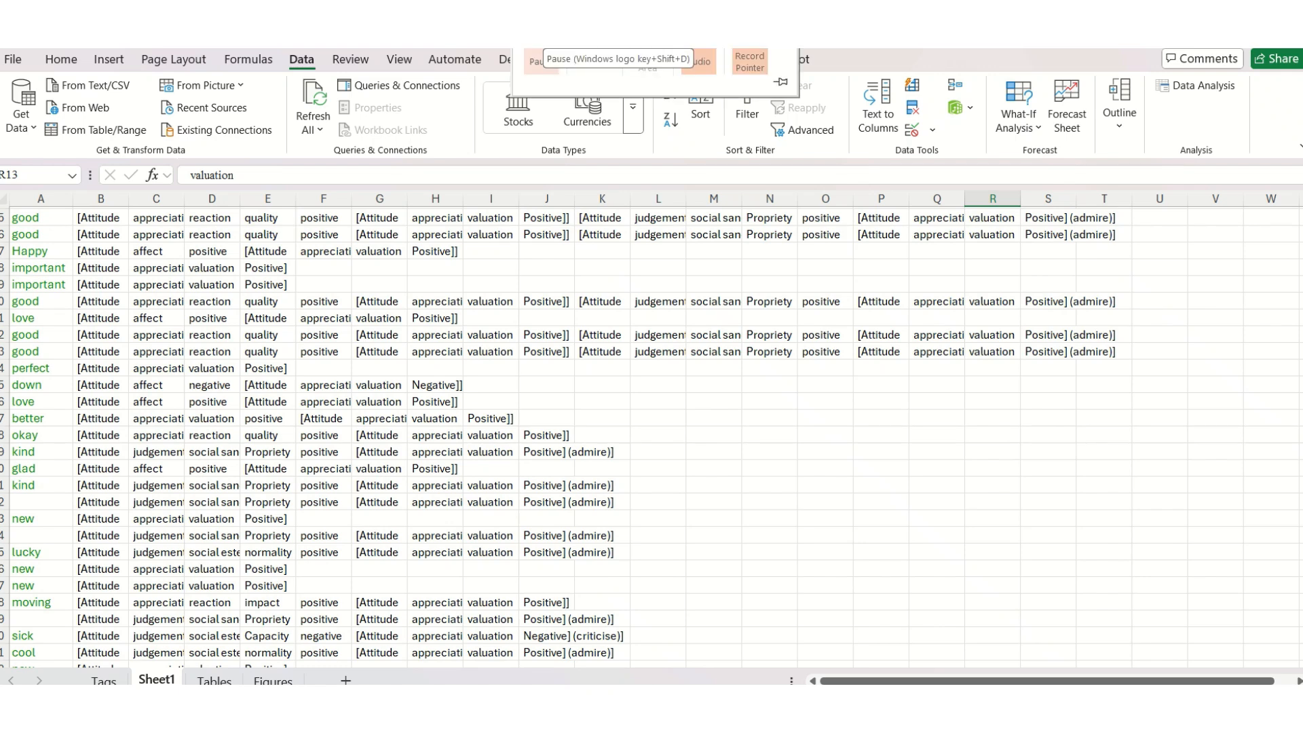